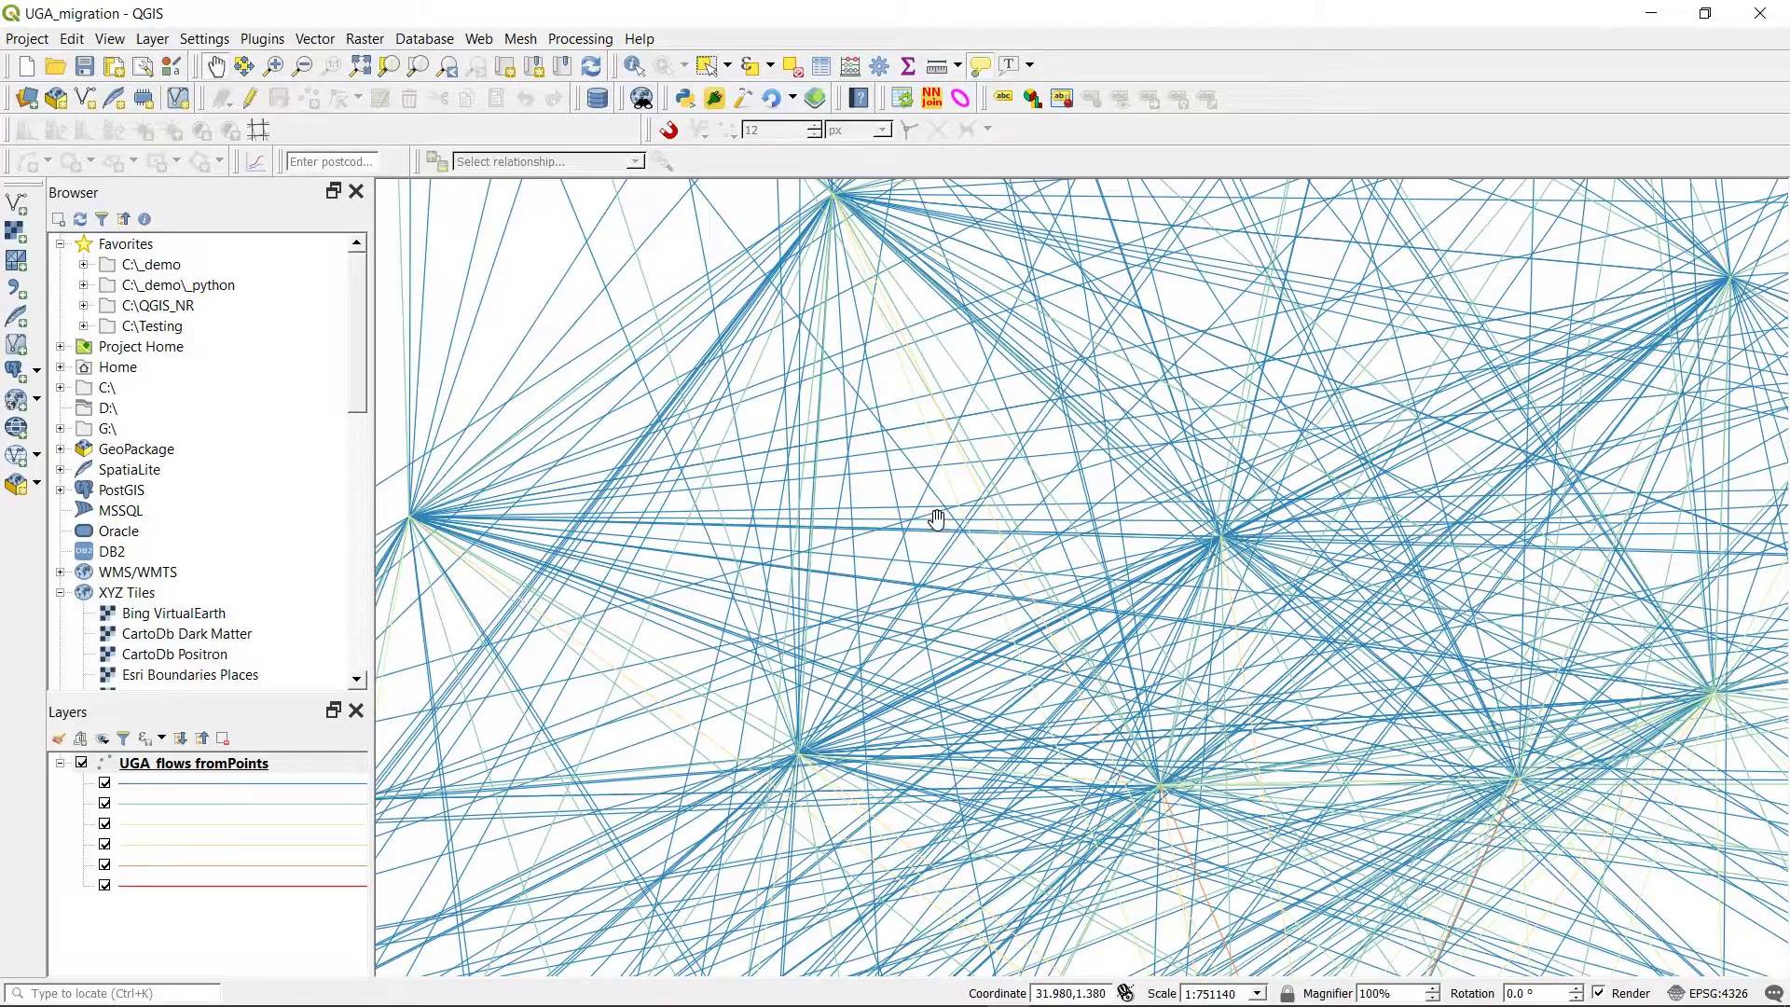
Open UGA_5yrs_InternalMigFlows_2010.csv from the UGA_AdminUnit_Centroids folder in Excel.
scroll(921, 526, "down", 3)
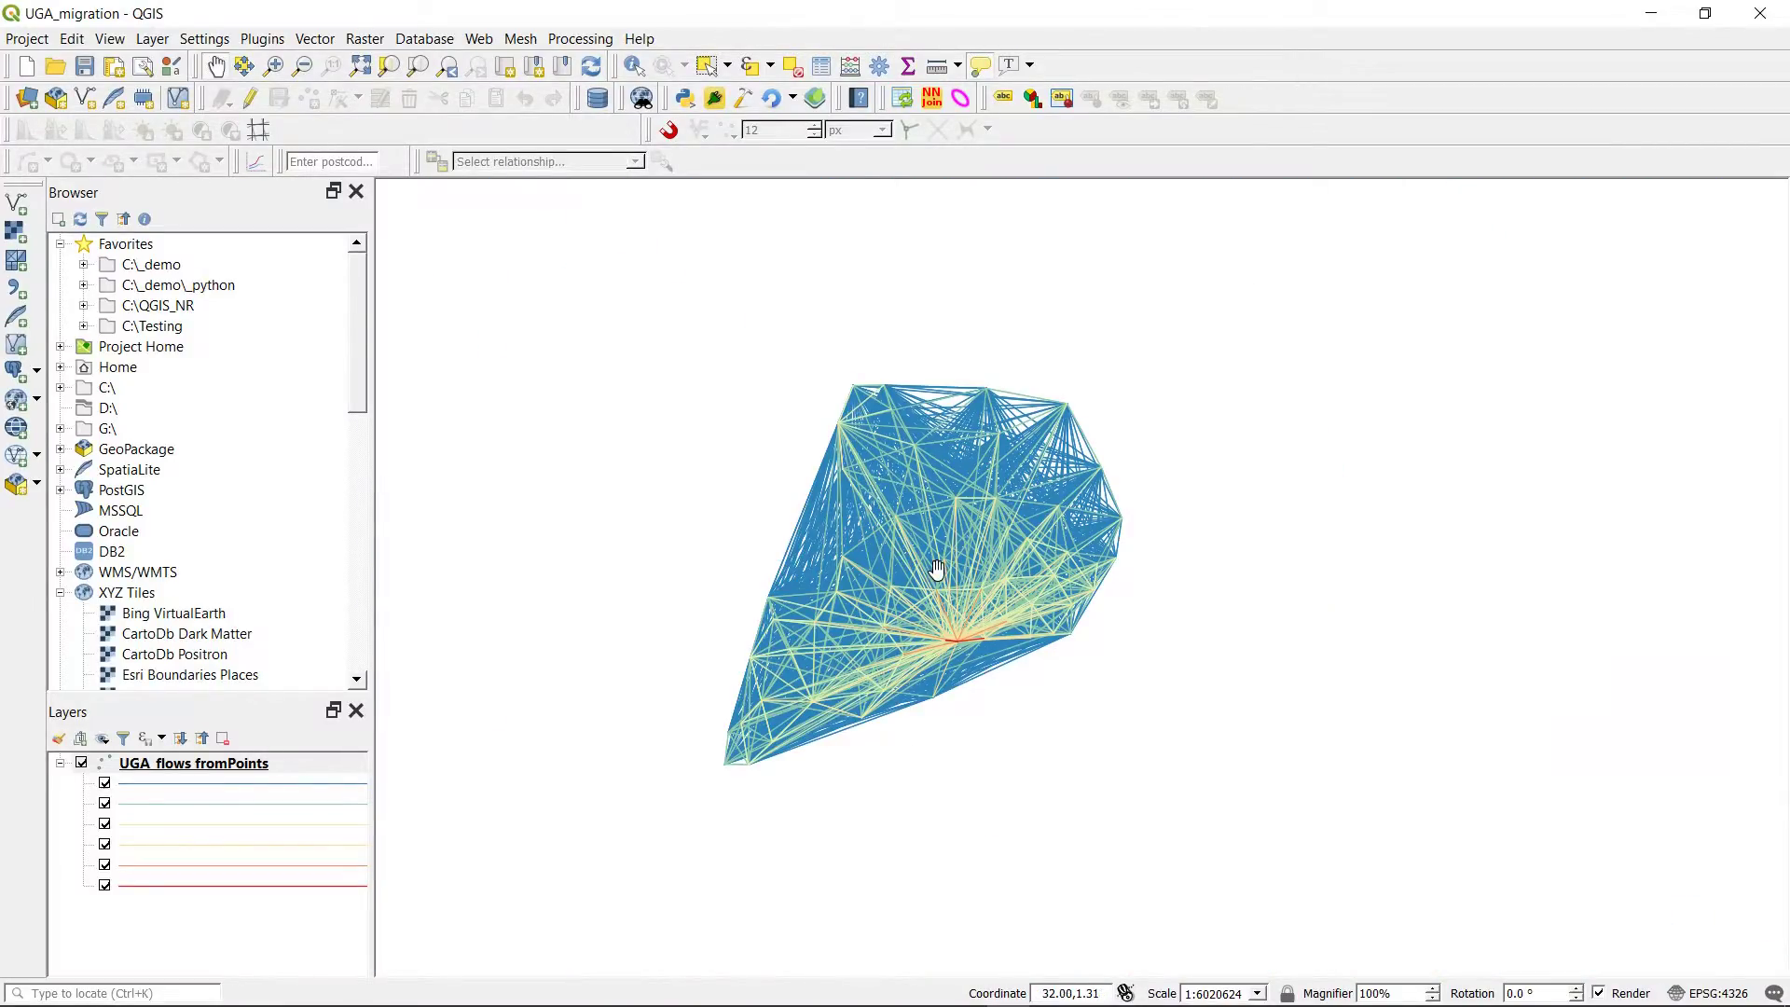
scroll(933, 618, "up", 1)
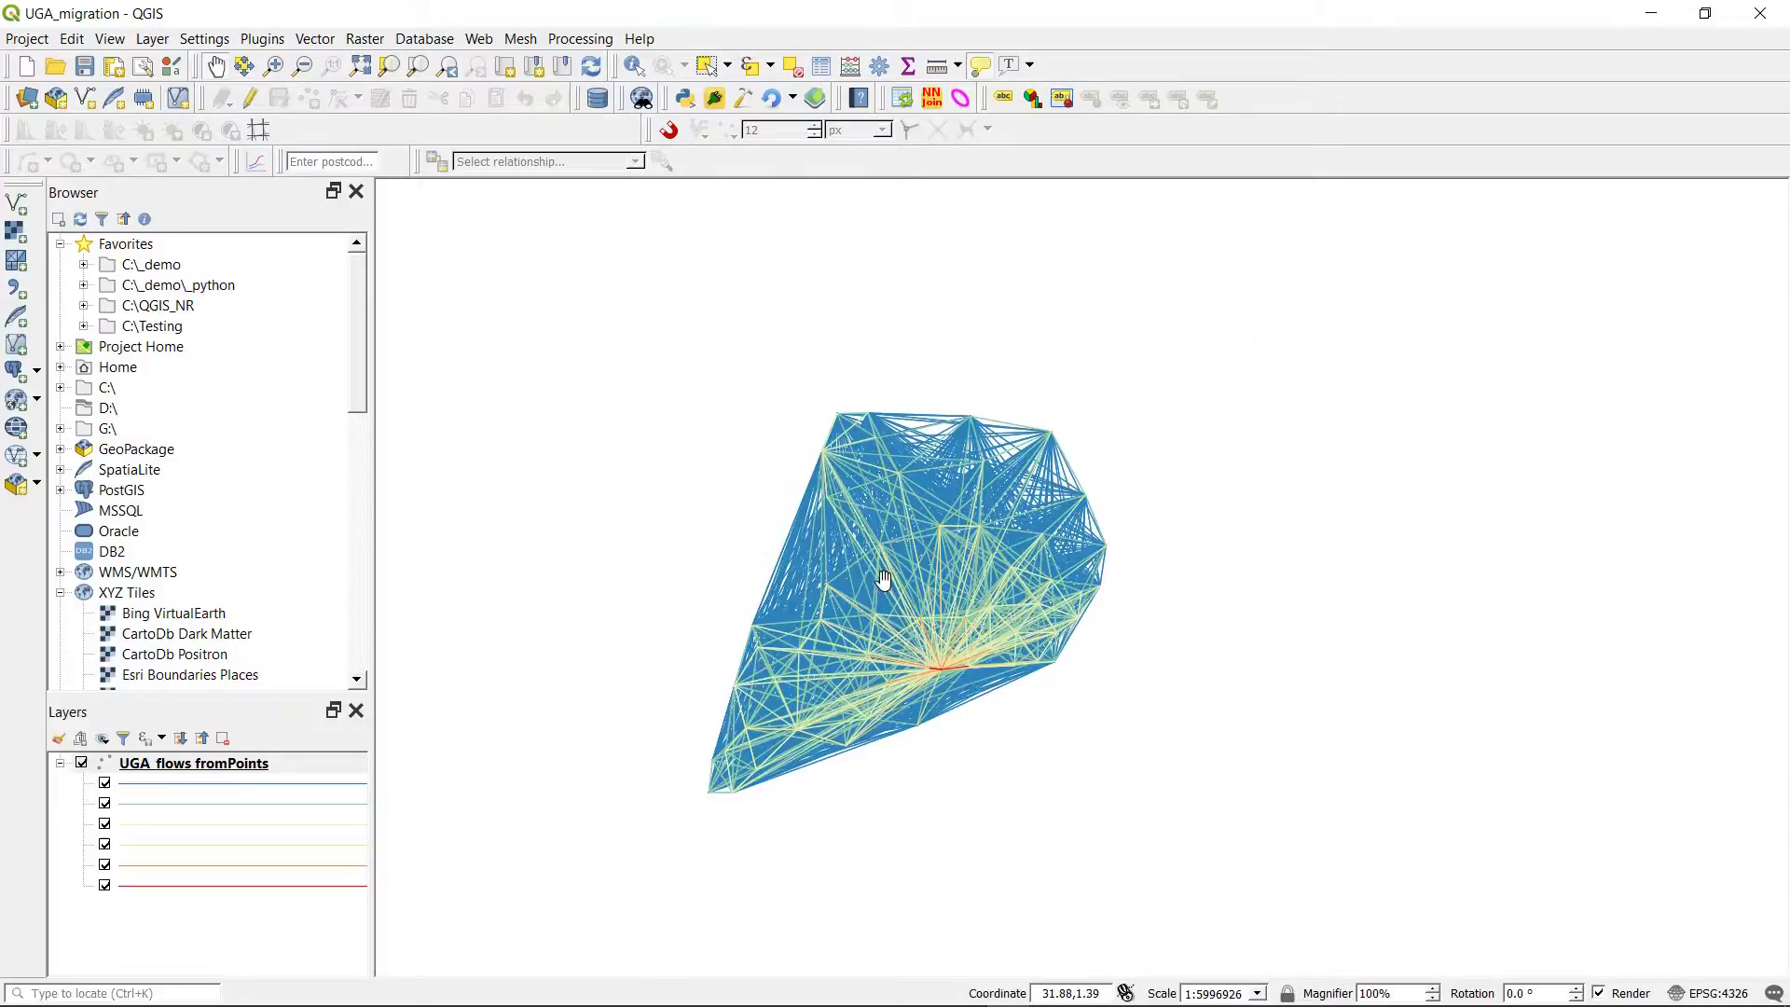
scroll(923, 603, "up", 1)
scroll(934, 598, "up", 1)
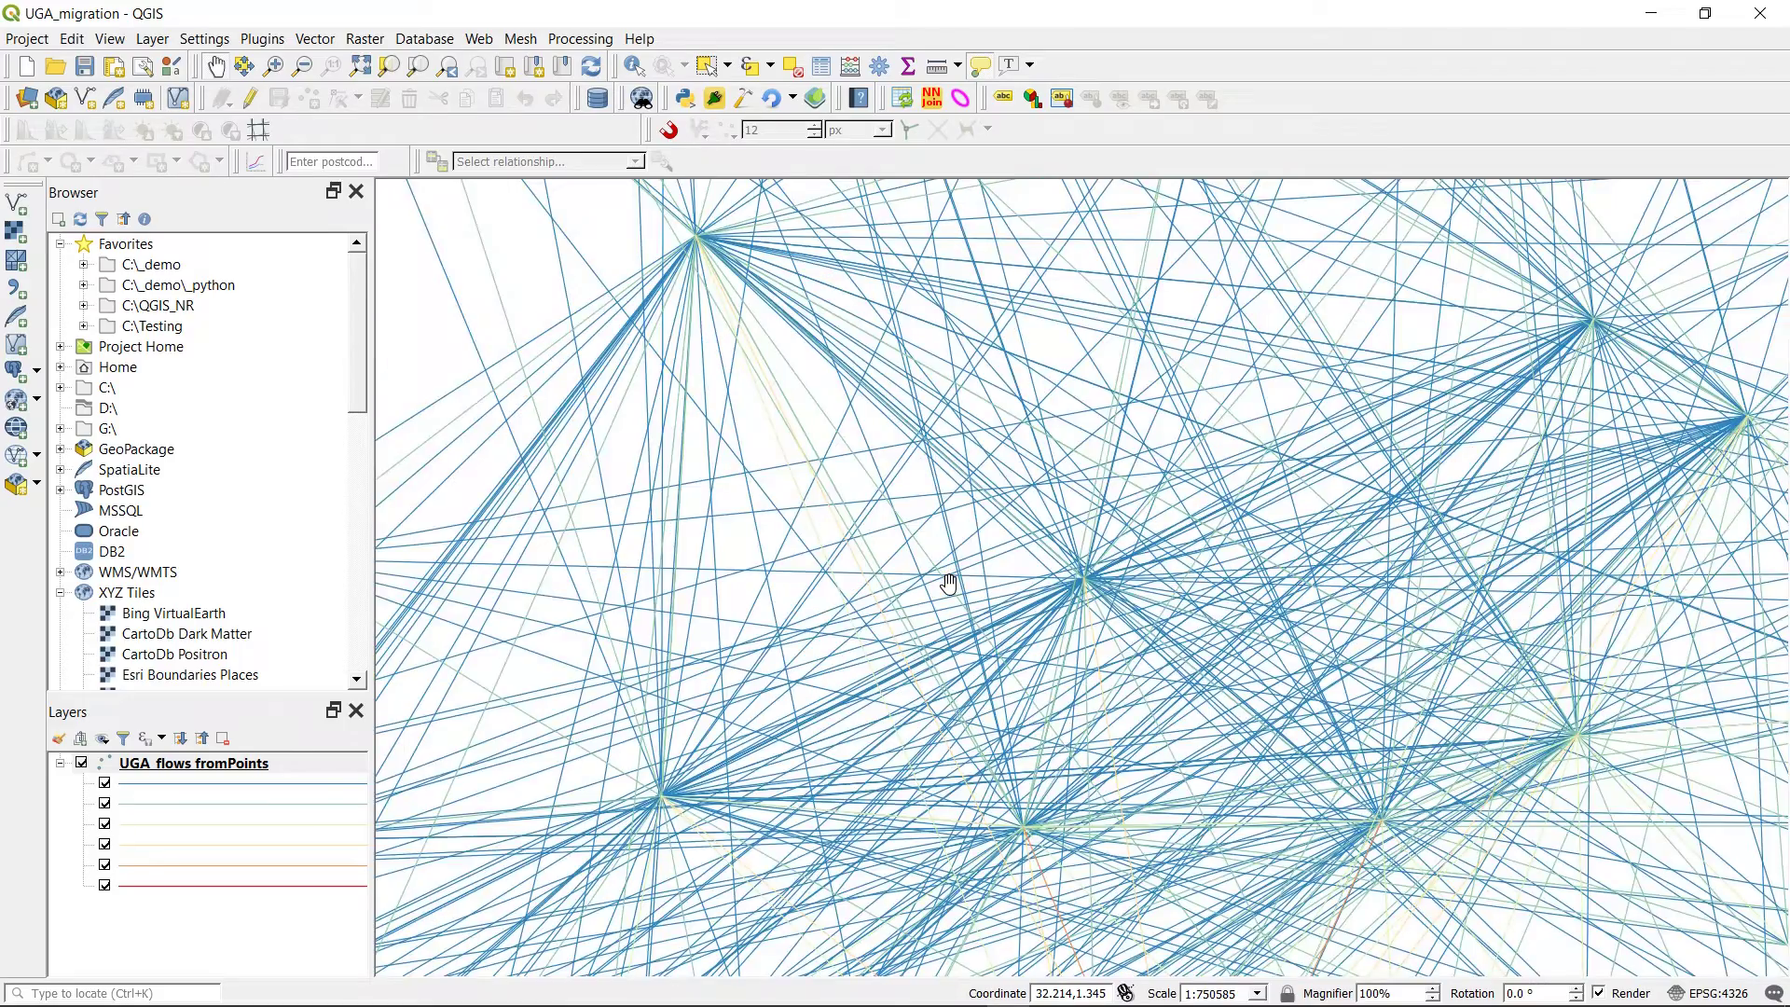
scroll(977, 570, "down", 1)
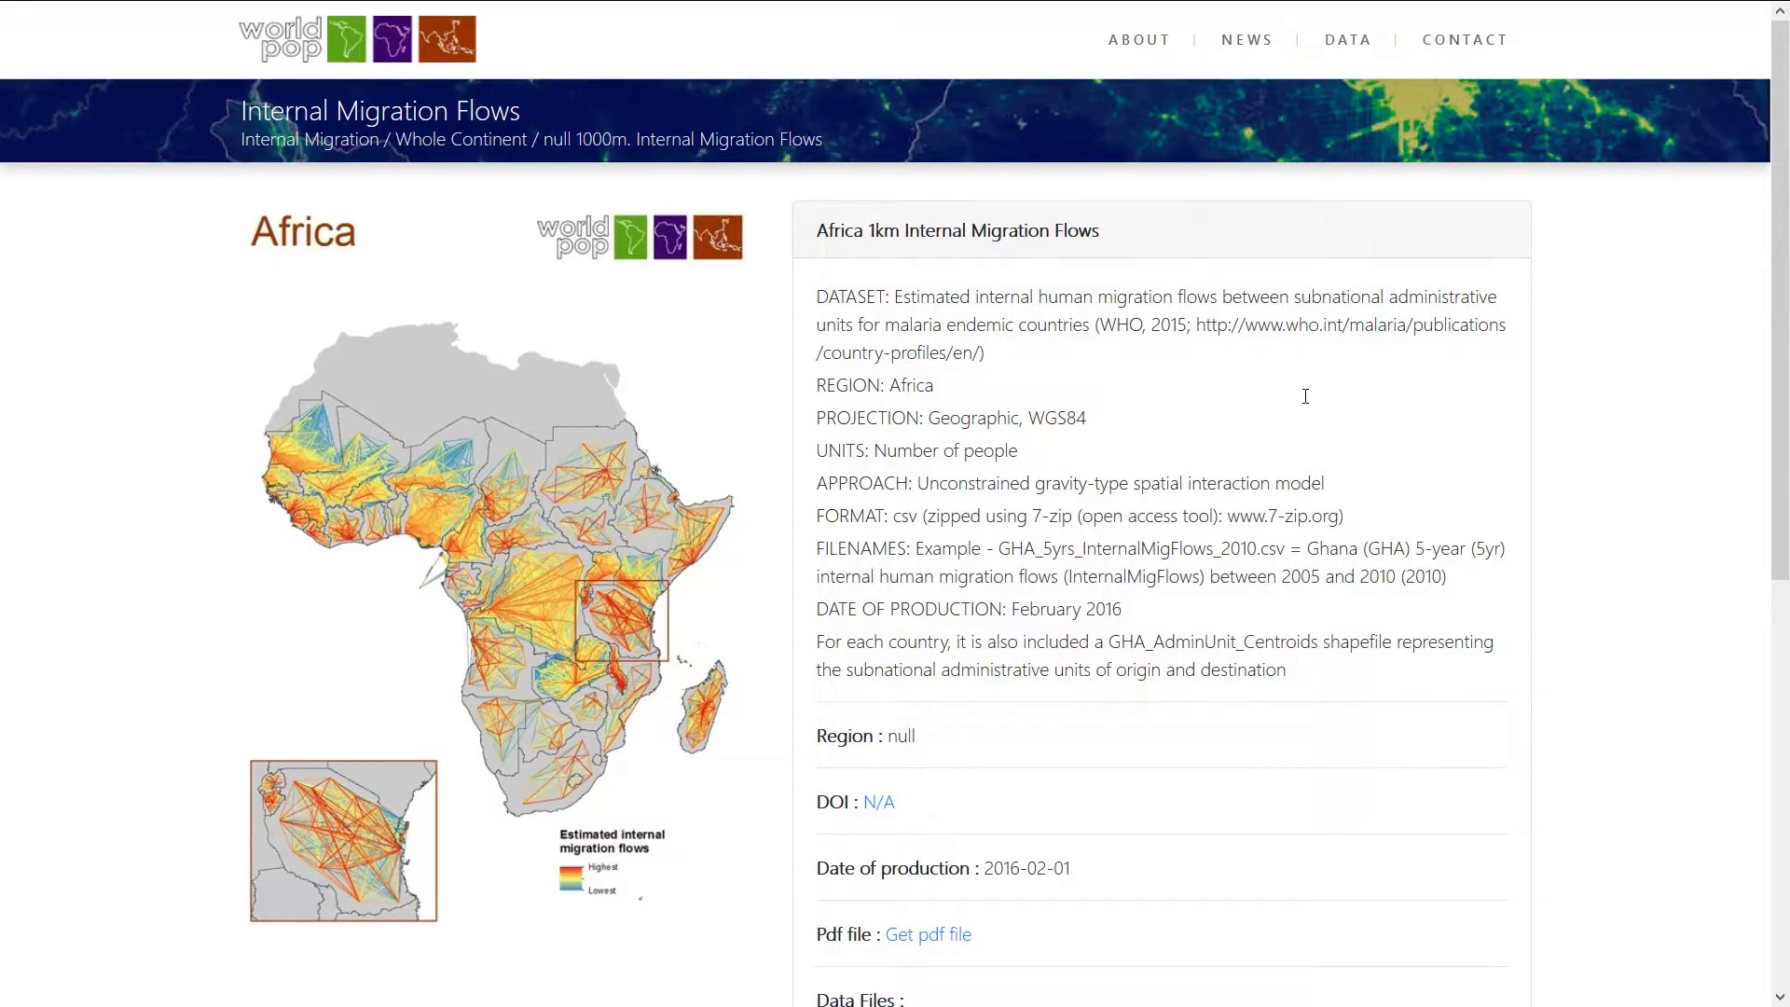
scroll(1305, 396, "down", 3)
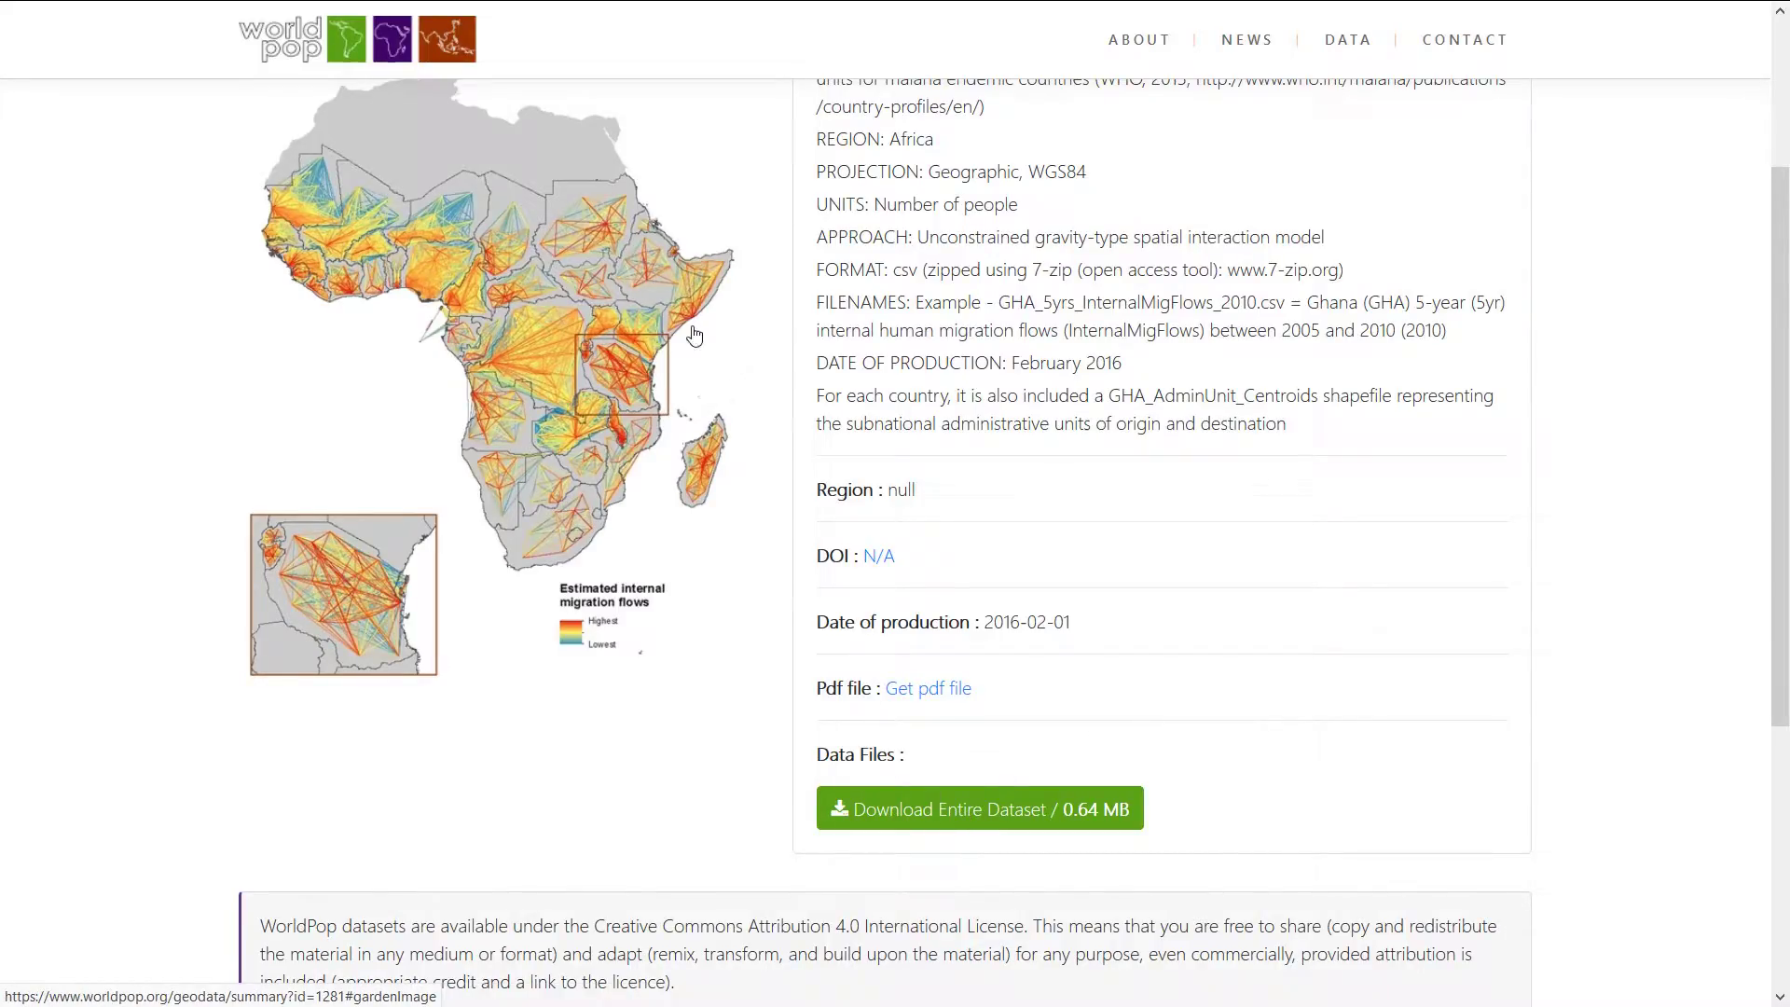
scroll(633, 385, "up", 1)
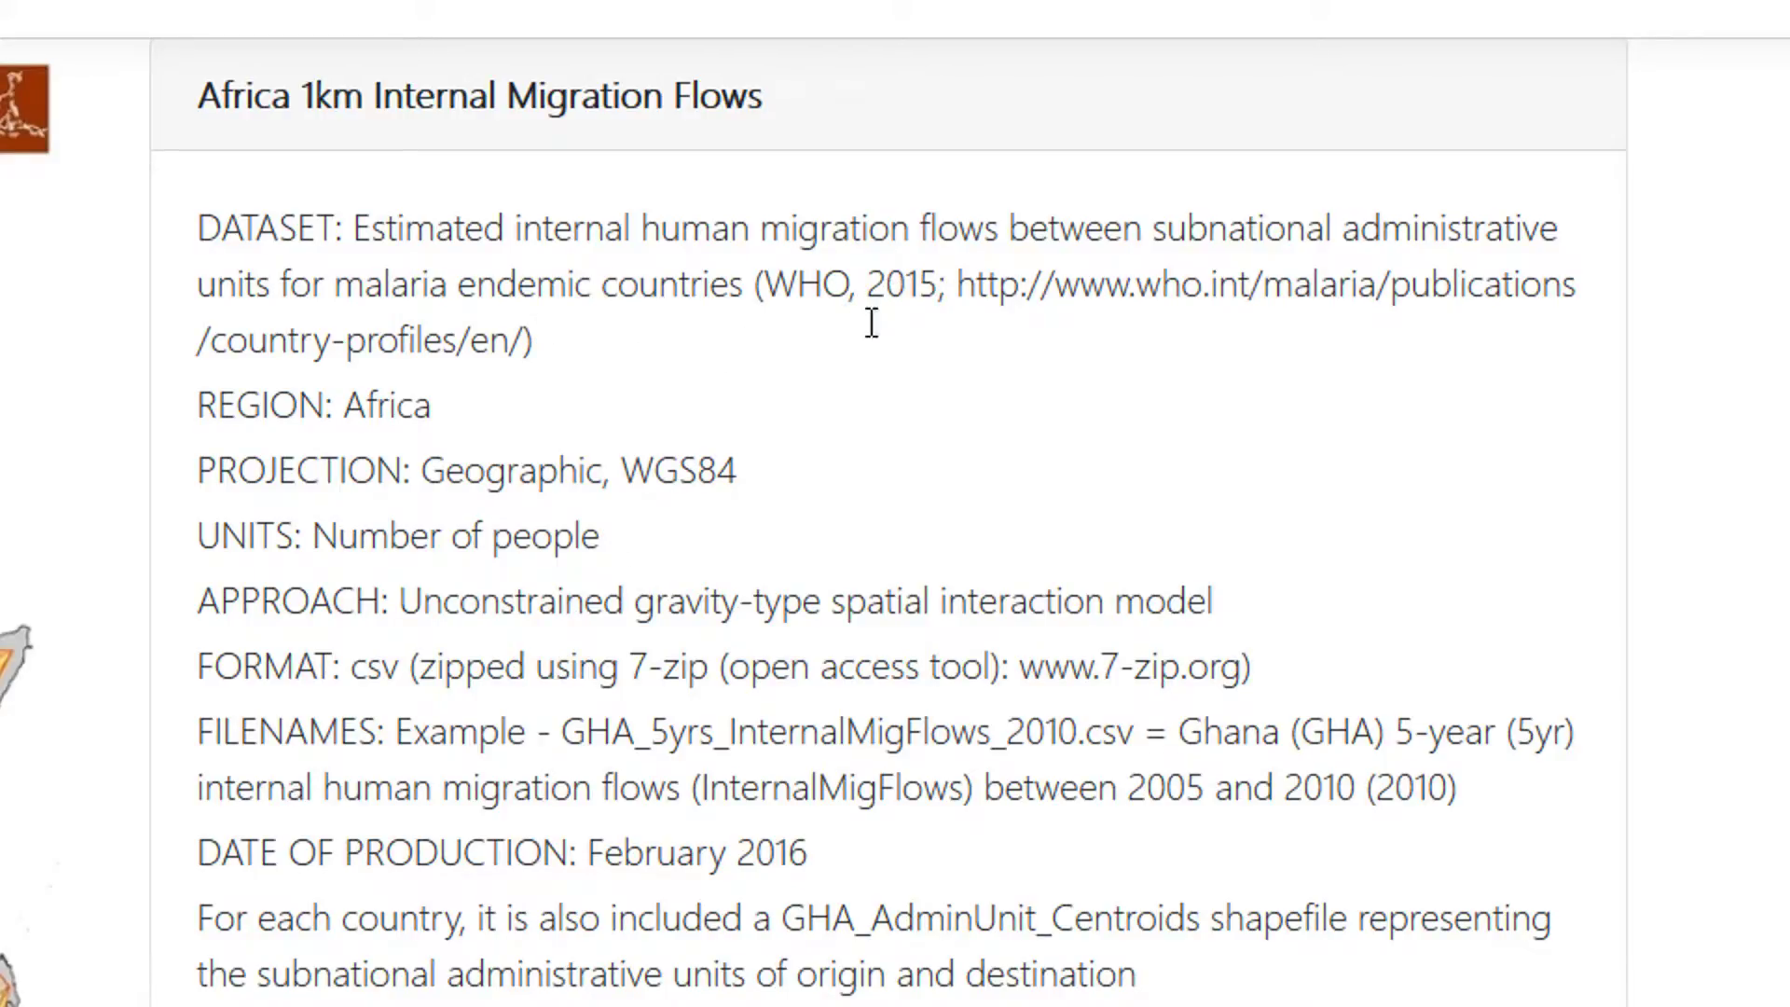
scroll(733, 722, "down", 3)
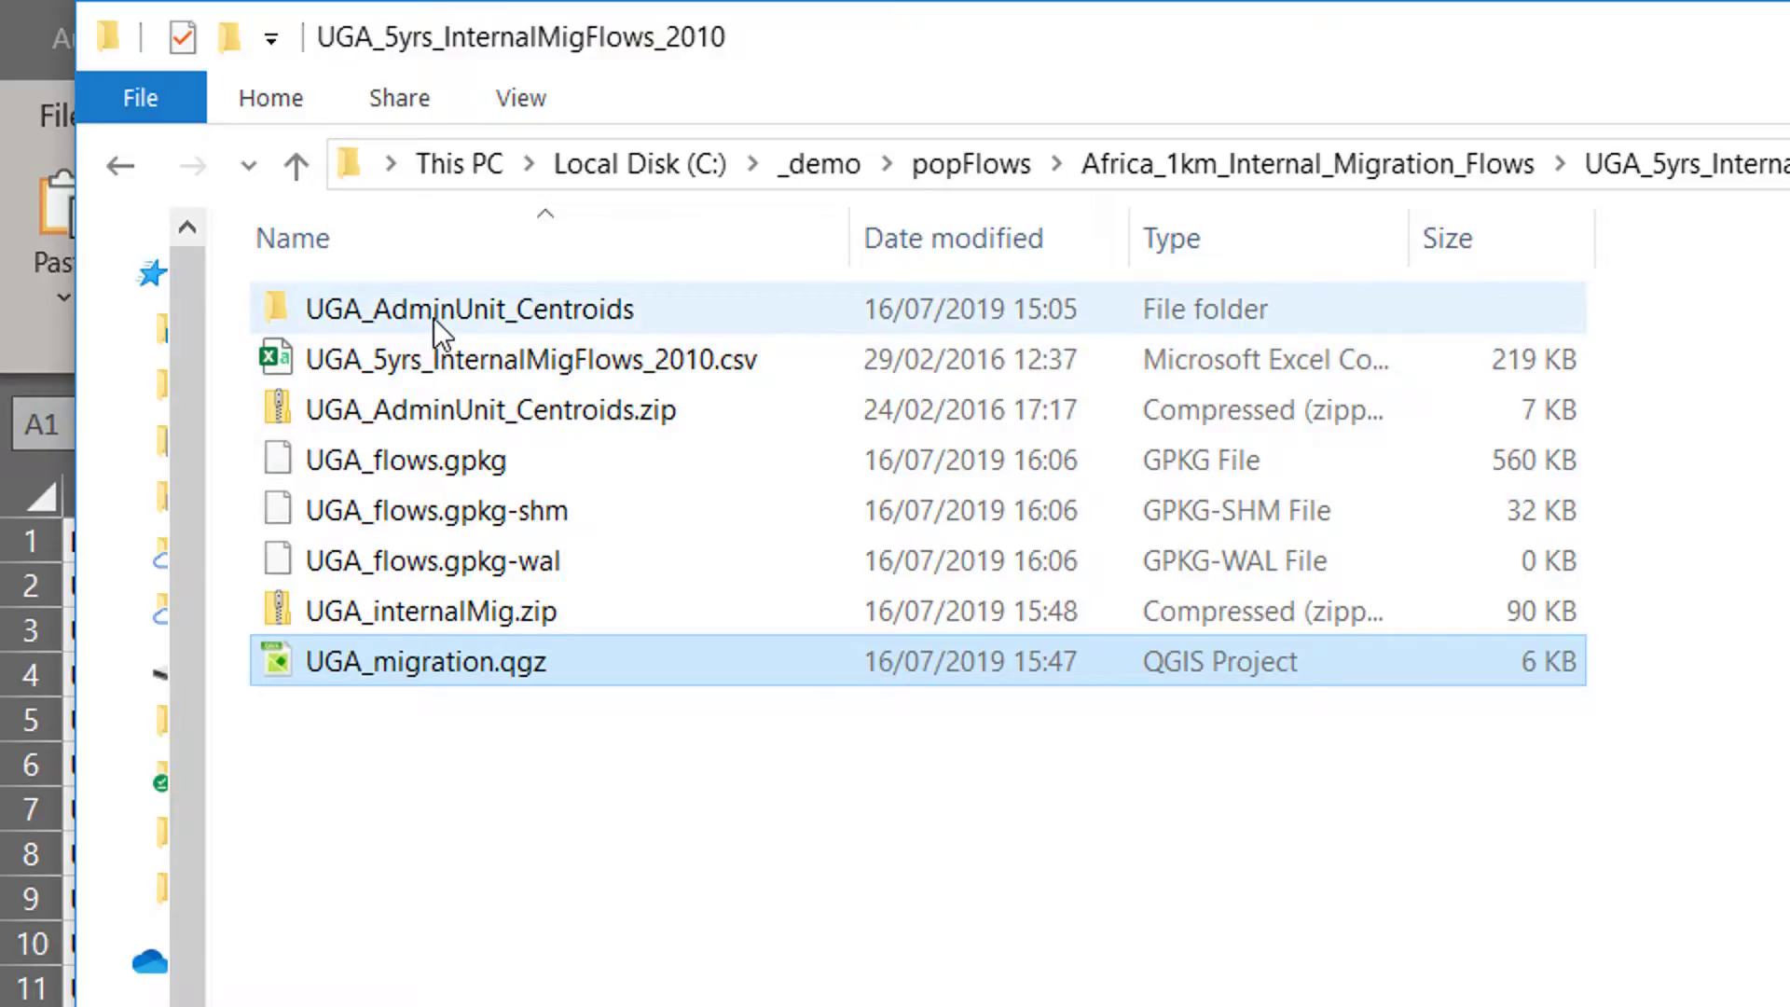
left_click(407, 313)
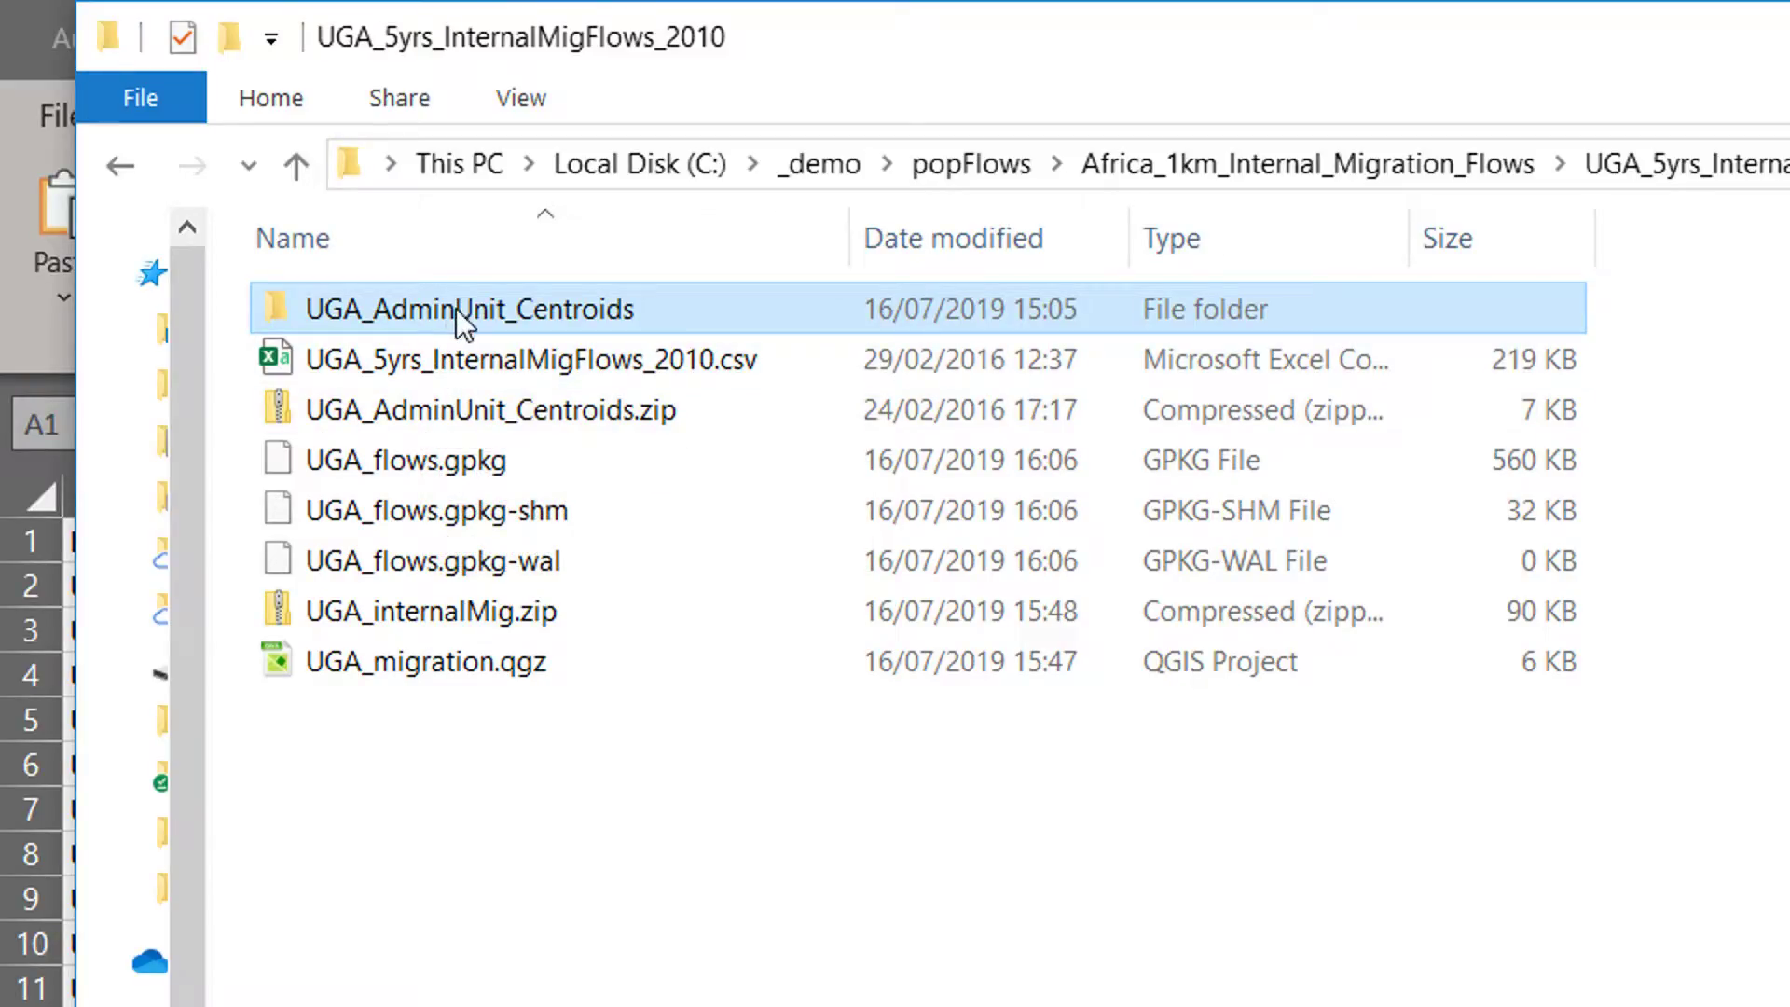
left_click(456, 380)
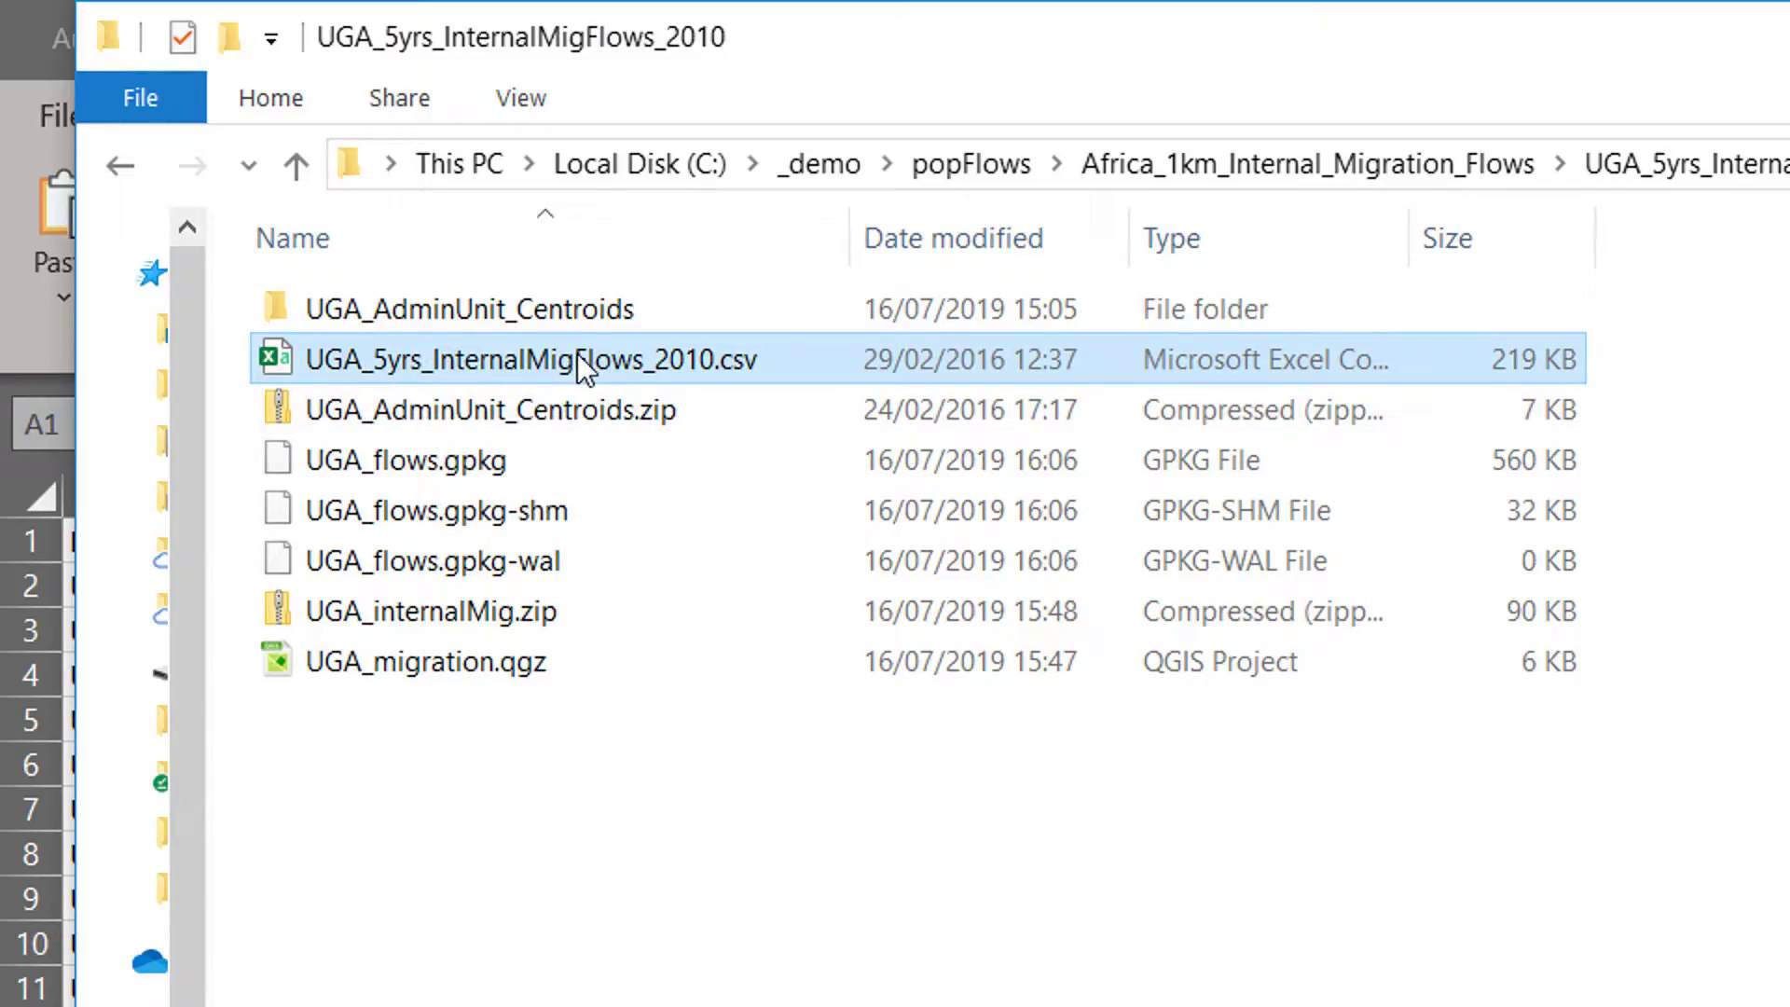
key("Return")
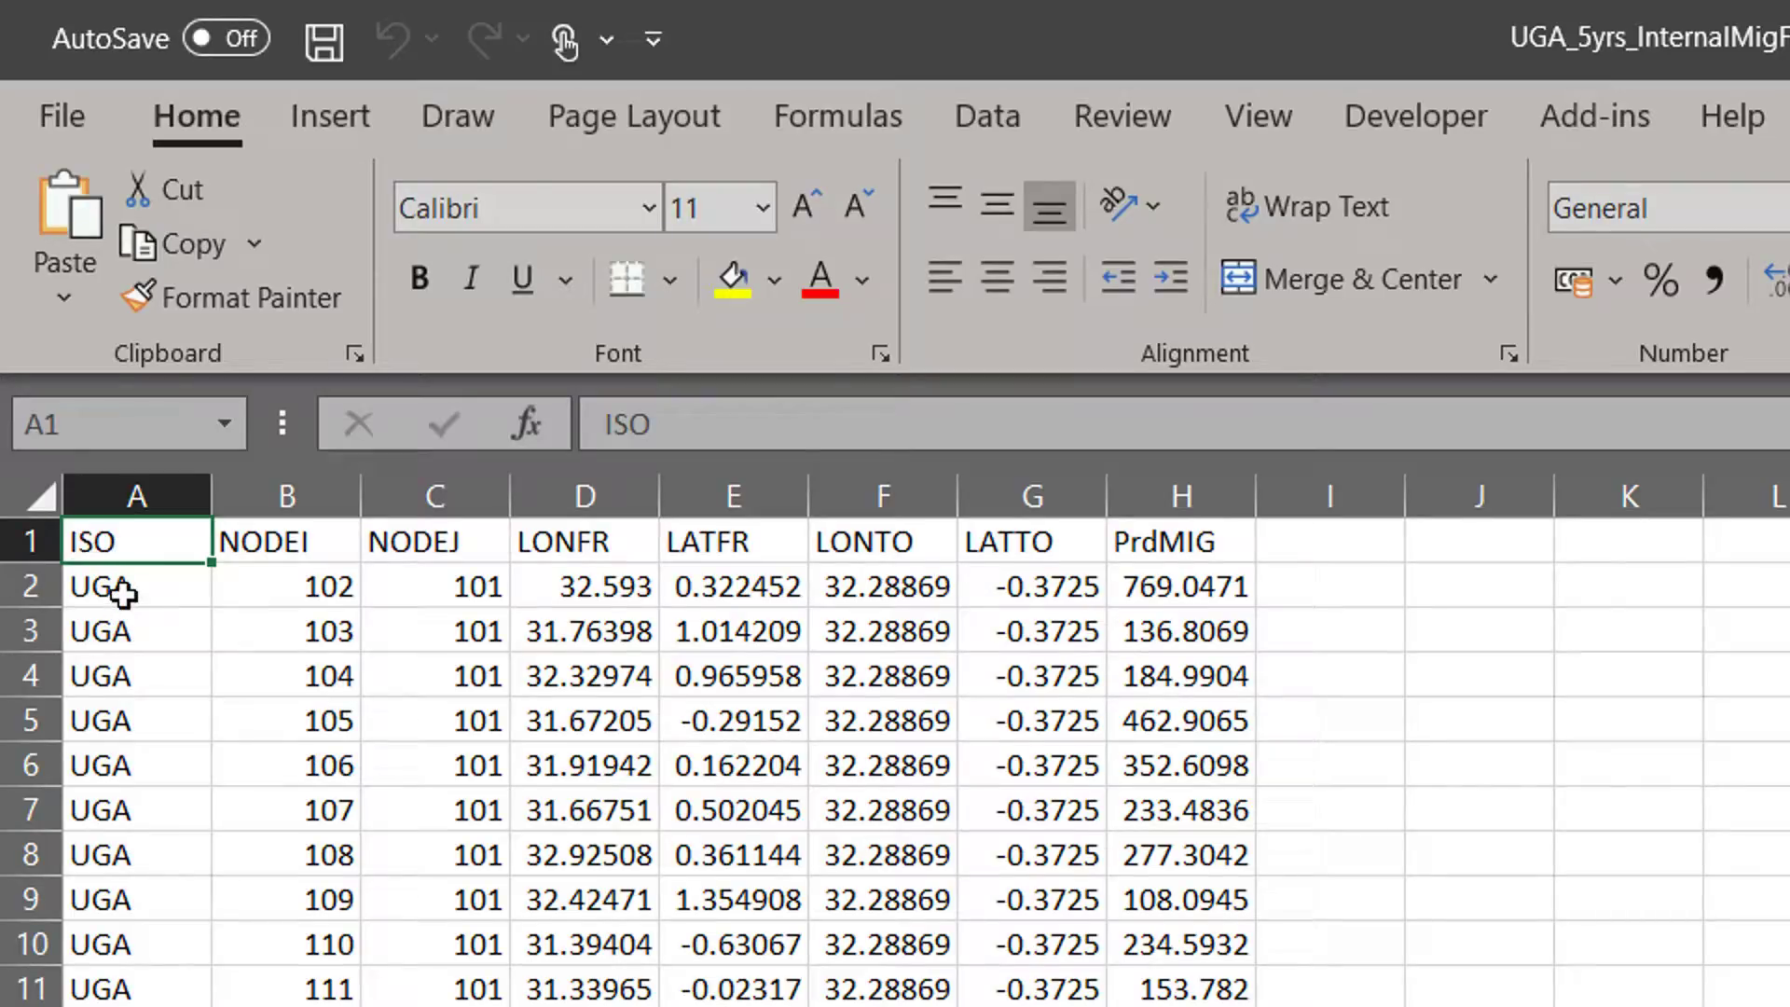
left_click_drag(122, 590, 176, 645)
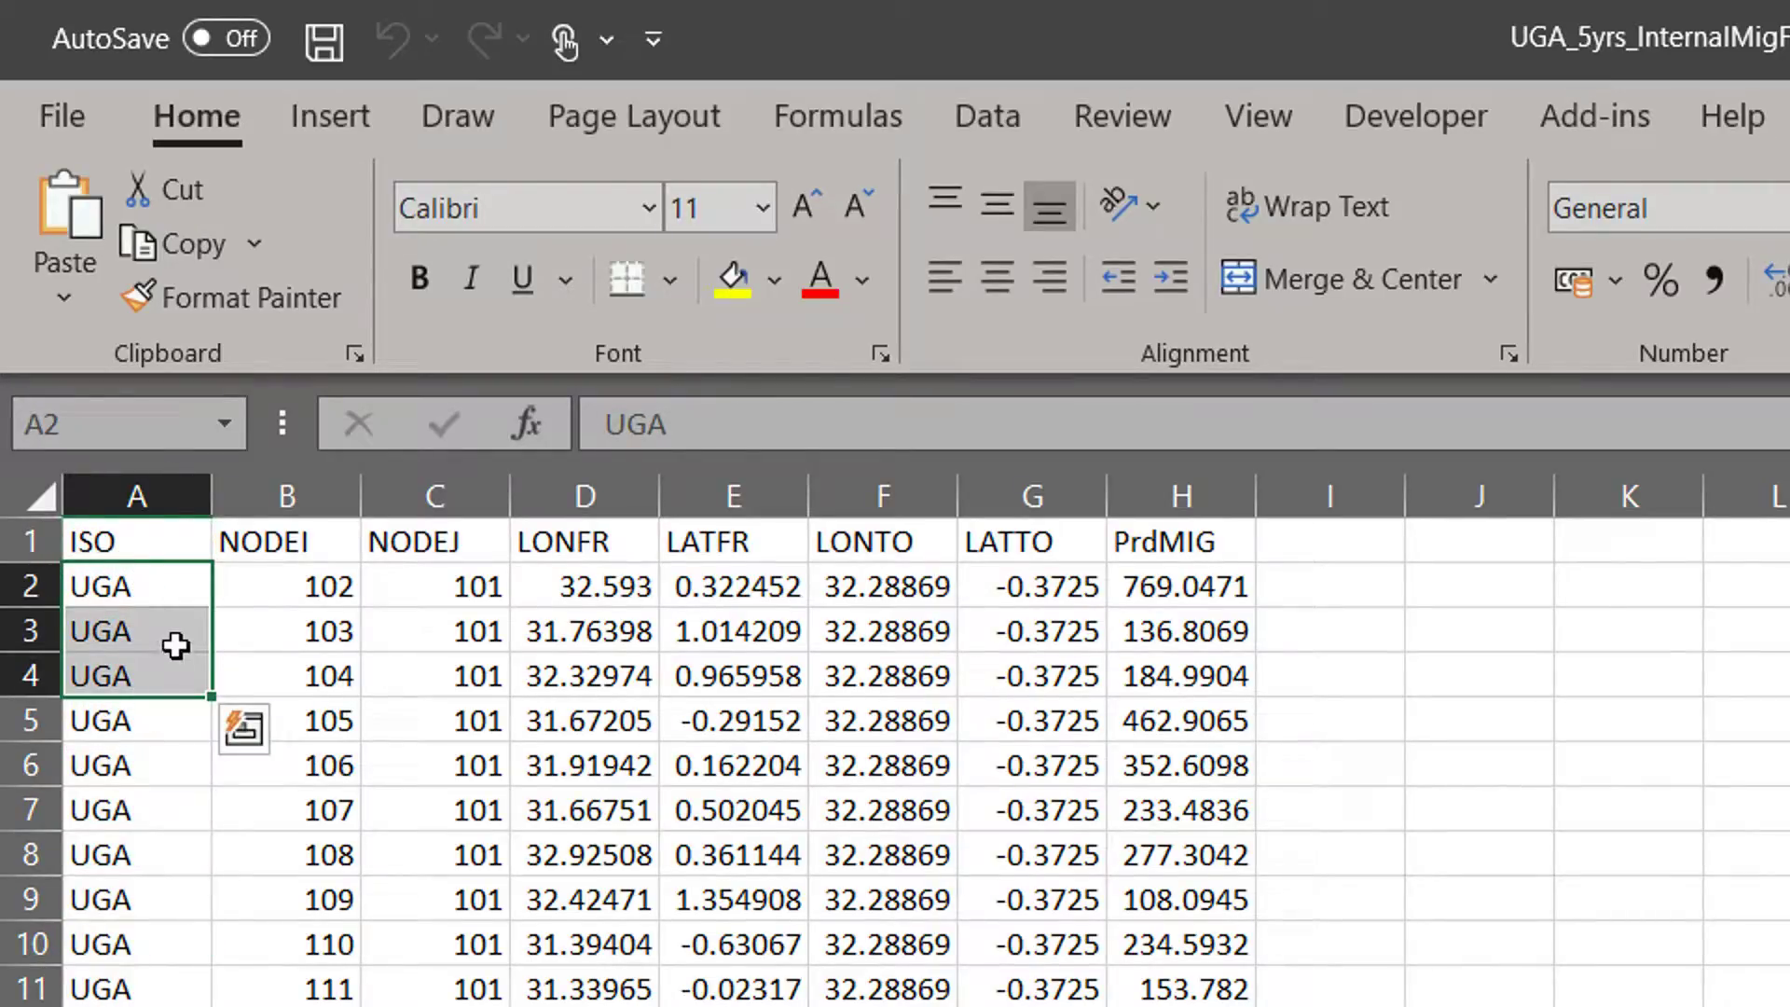
left_click(593, 591)
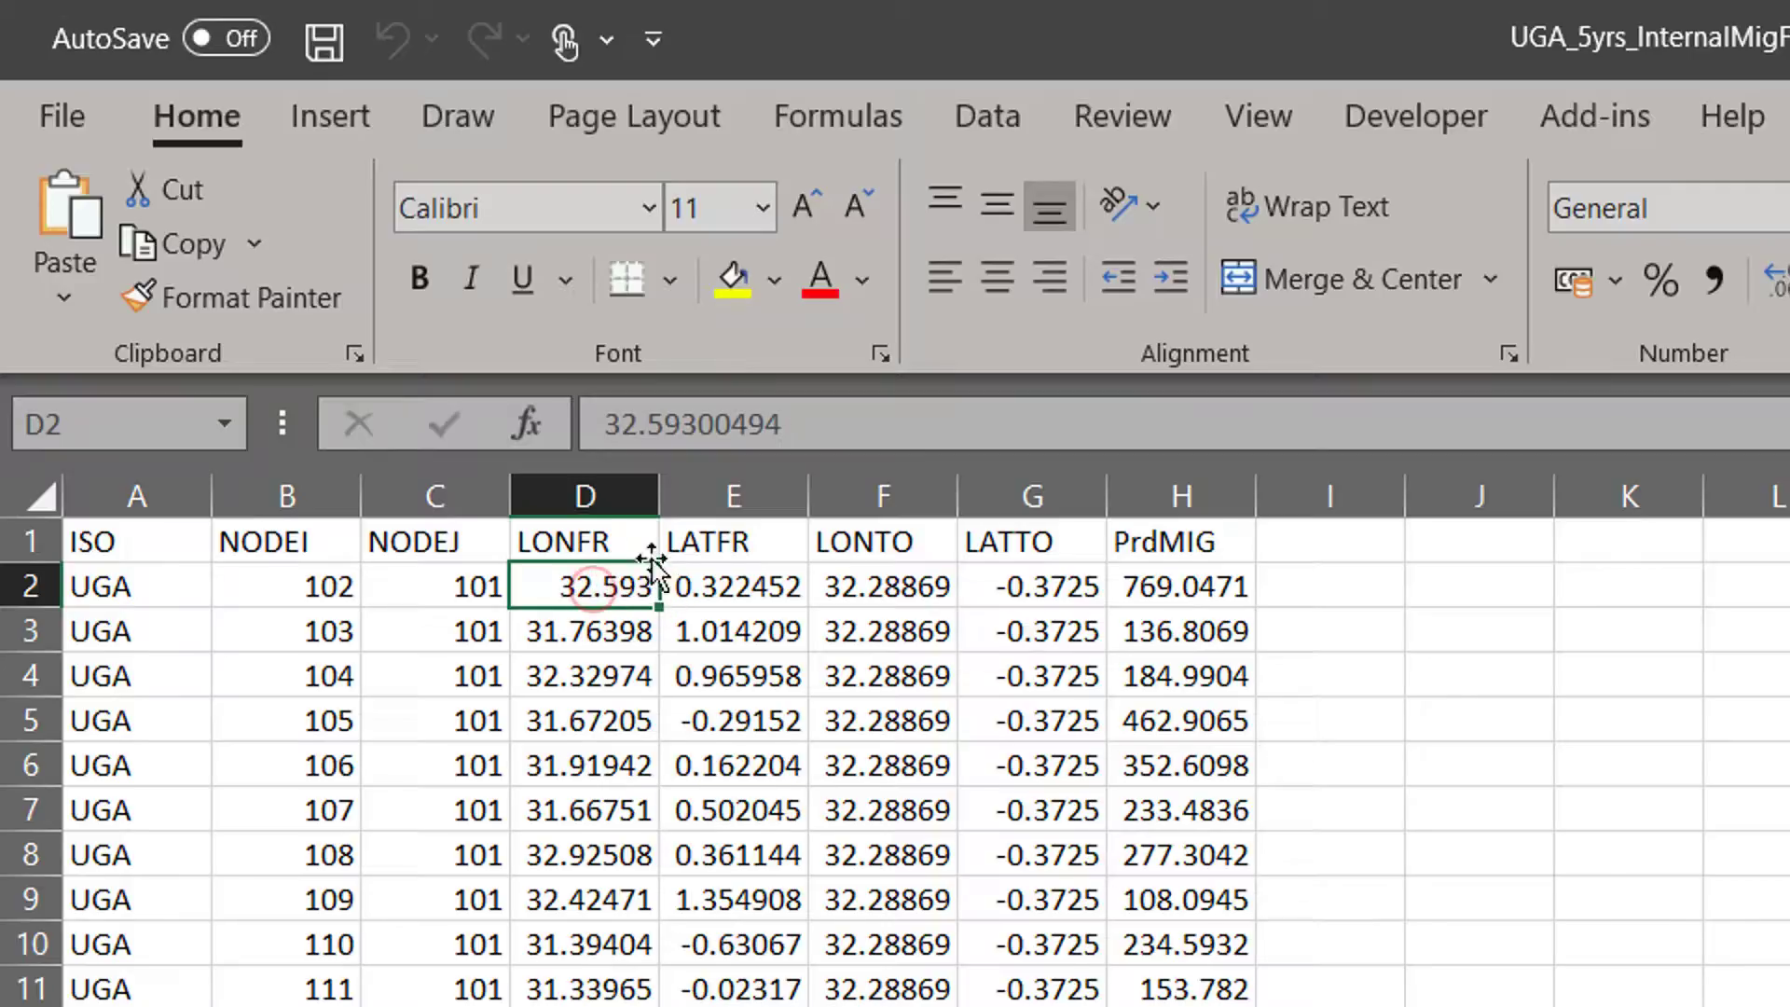
left_click_drag(597, 541, 1026, 541)
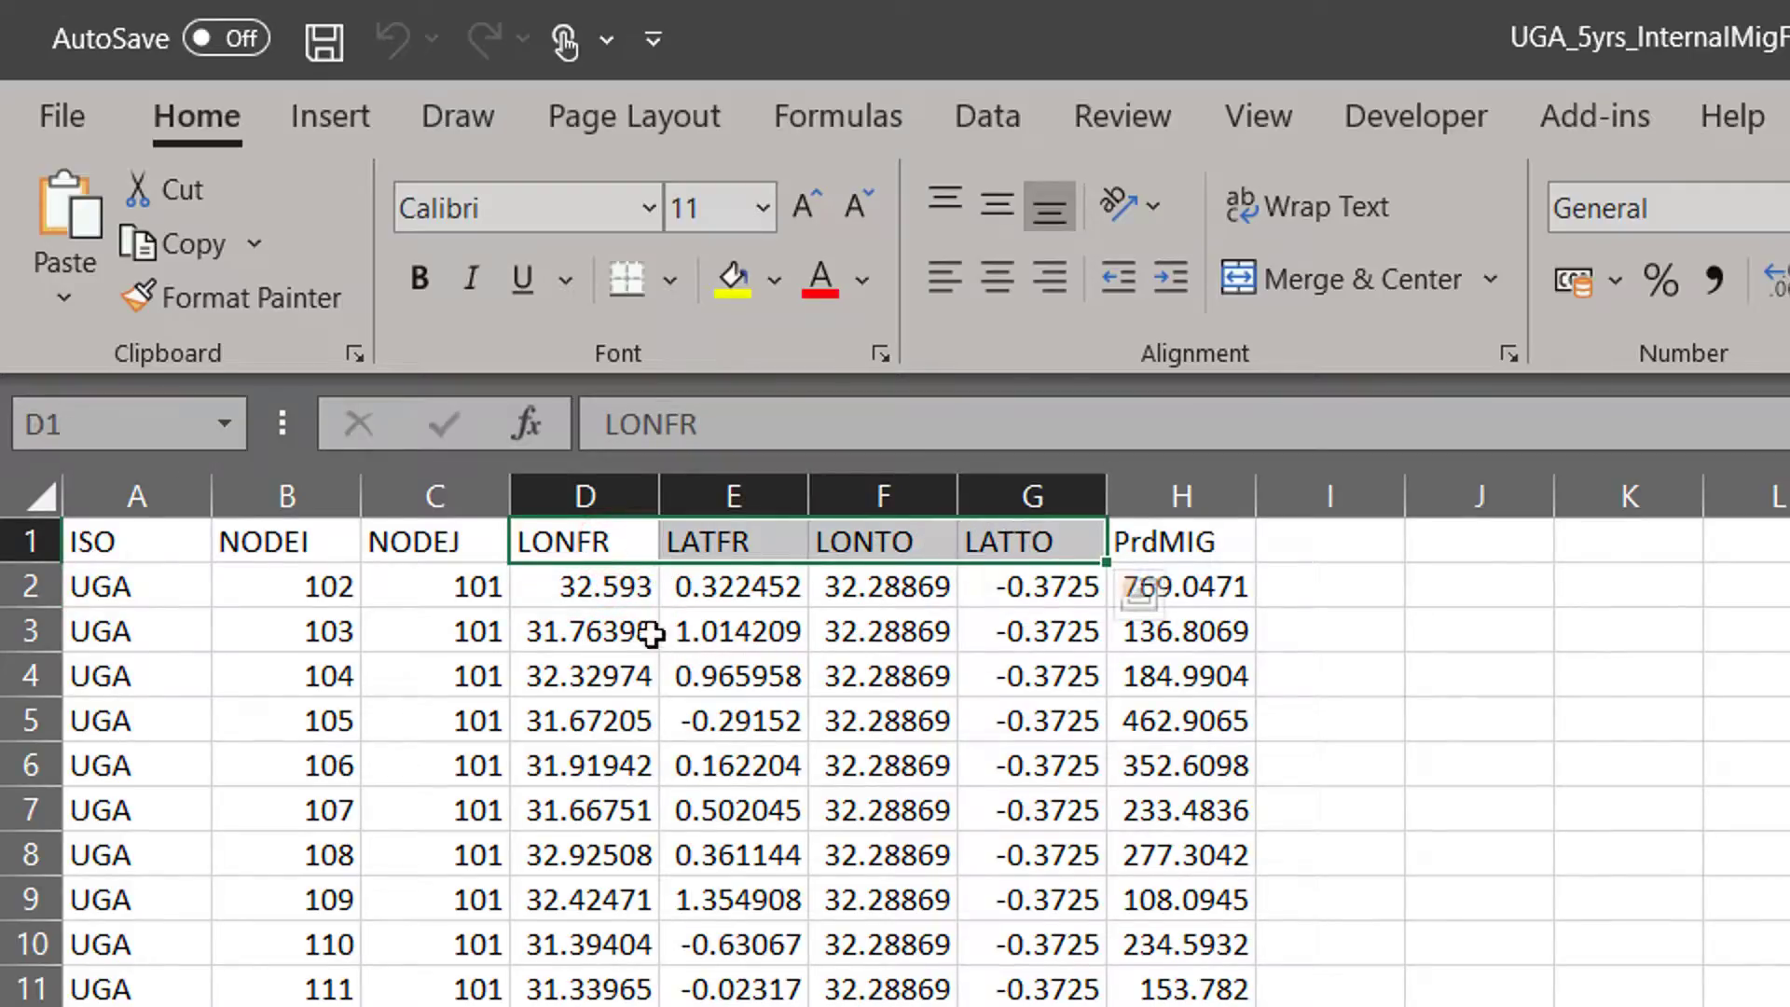
left_click(597, 589)
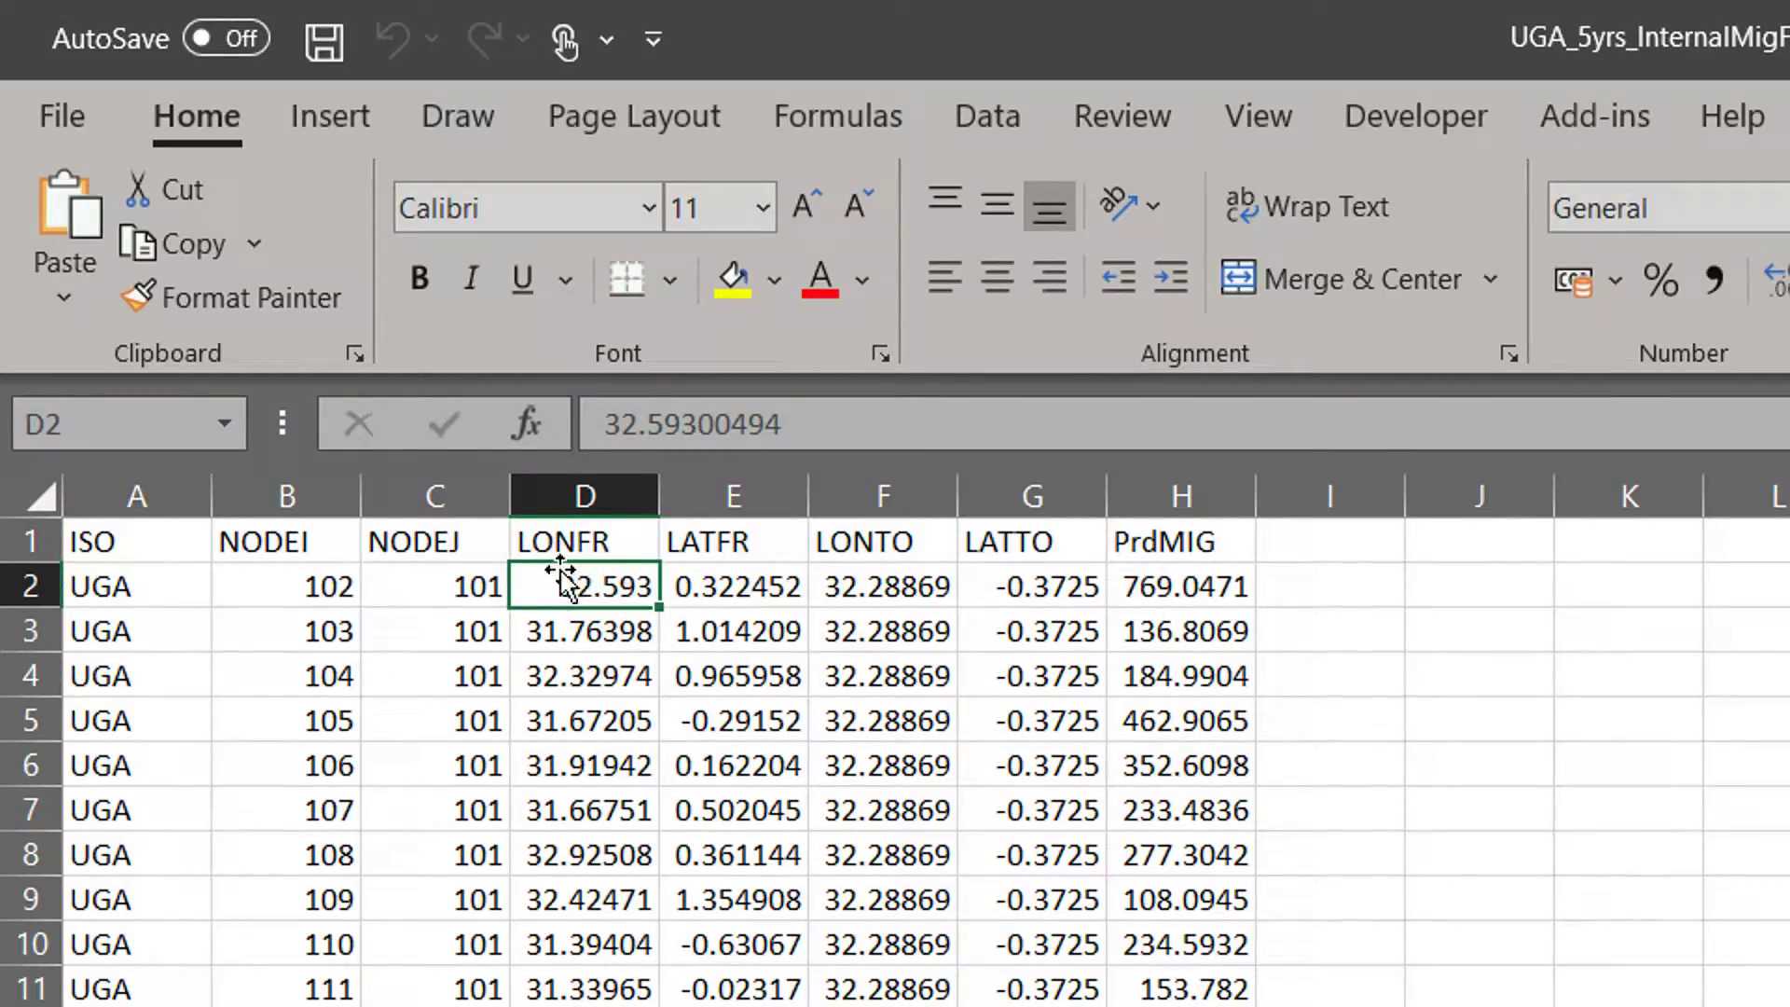
left_click(720, 588)
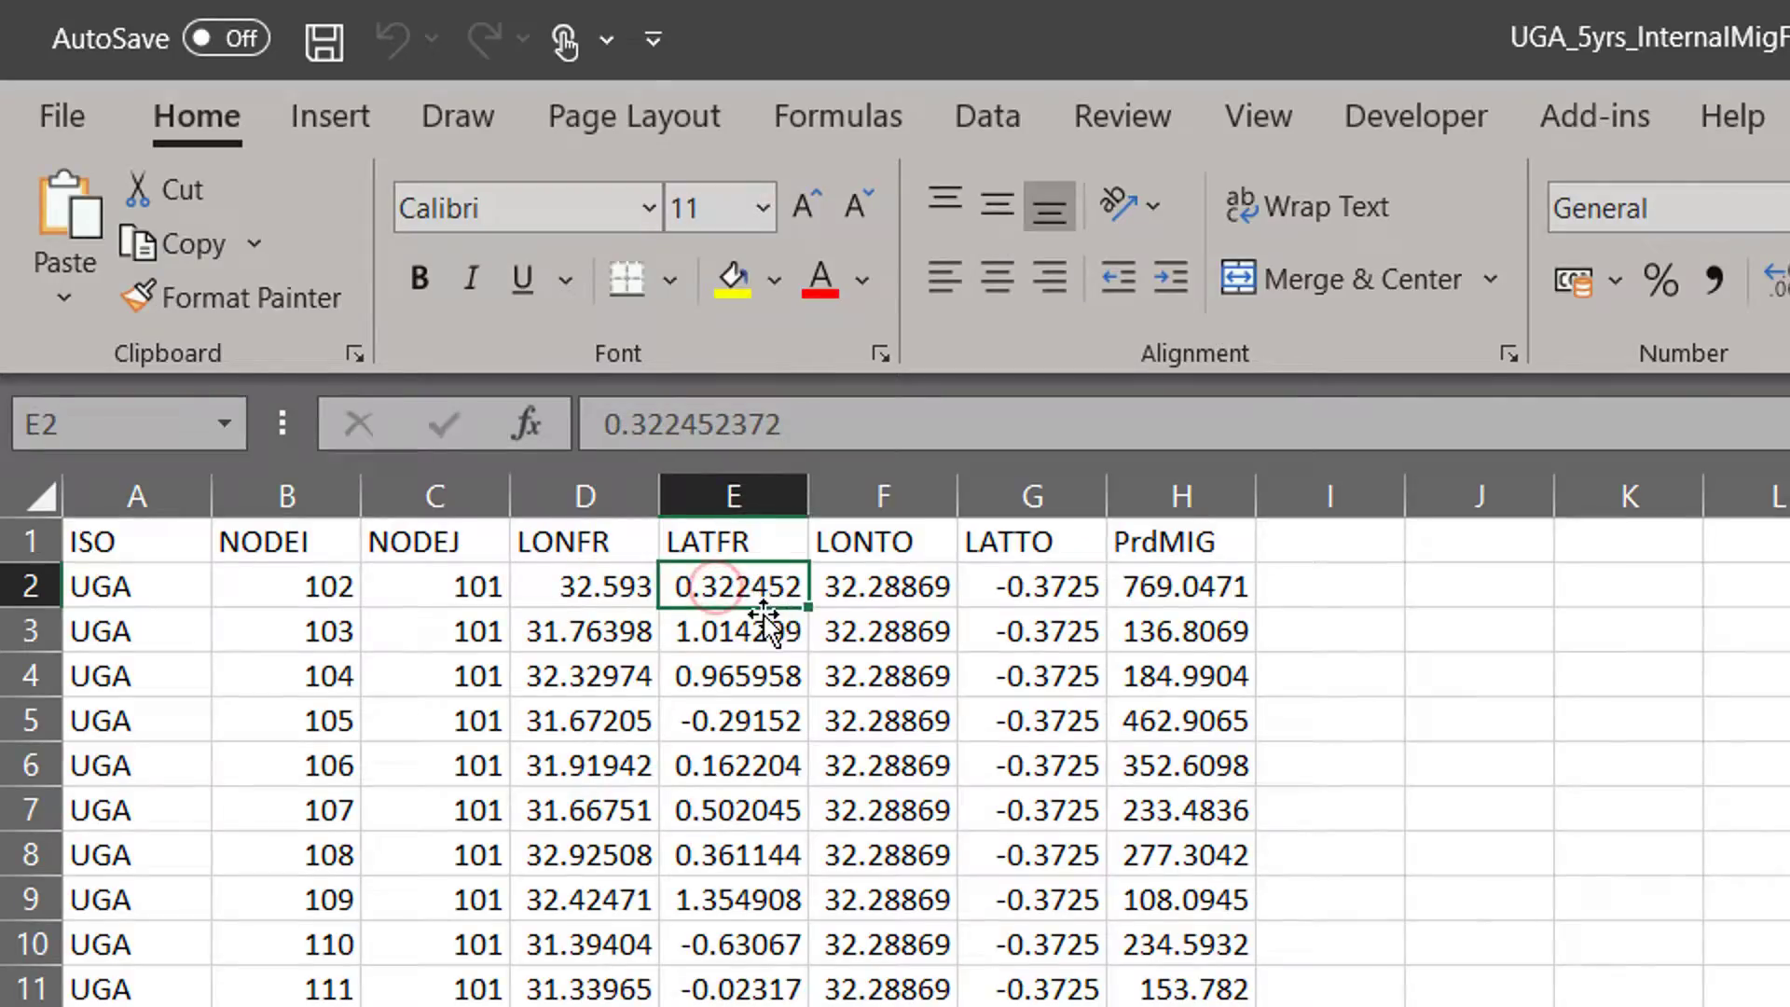
left_click(890, 592)
left_click(1050, 596)
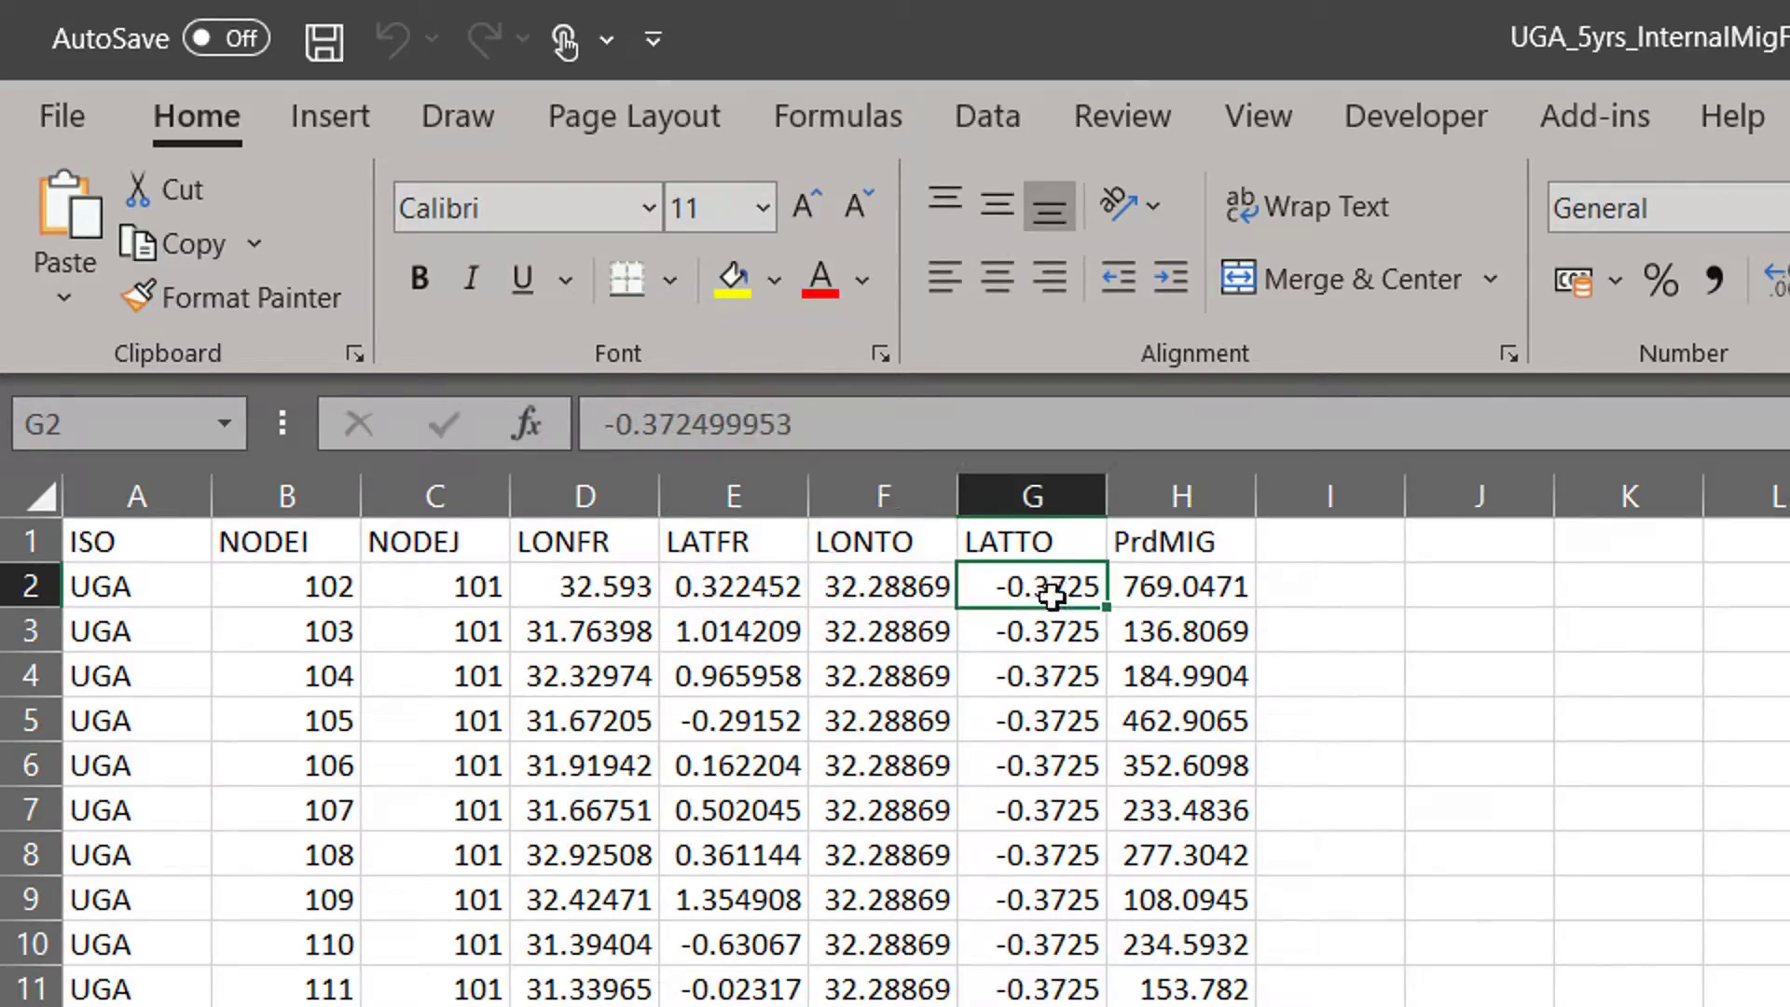
left_click(1188, 587)
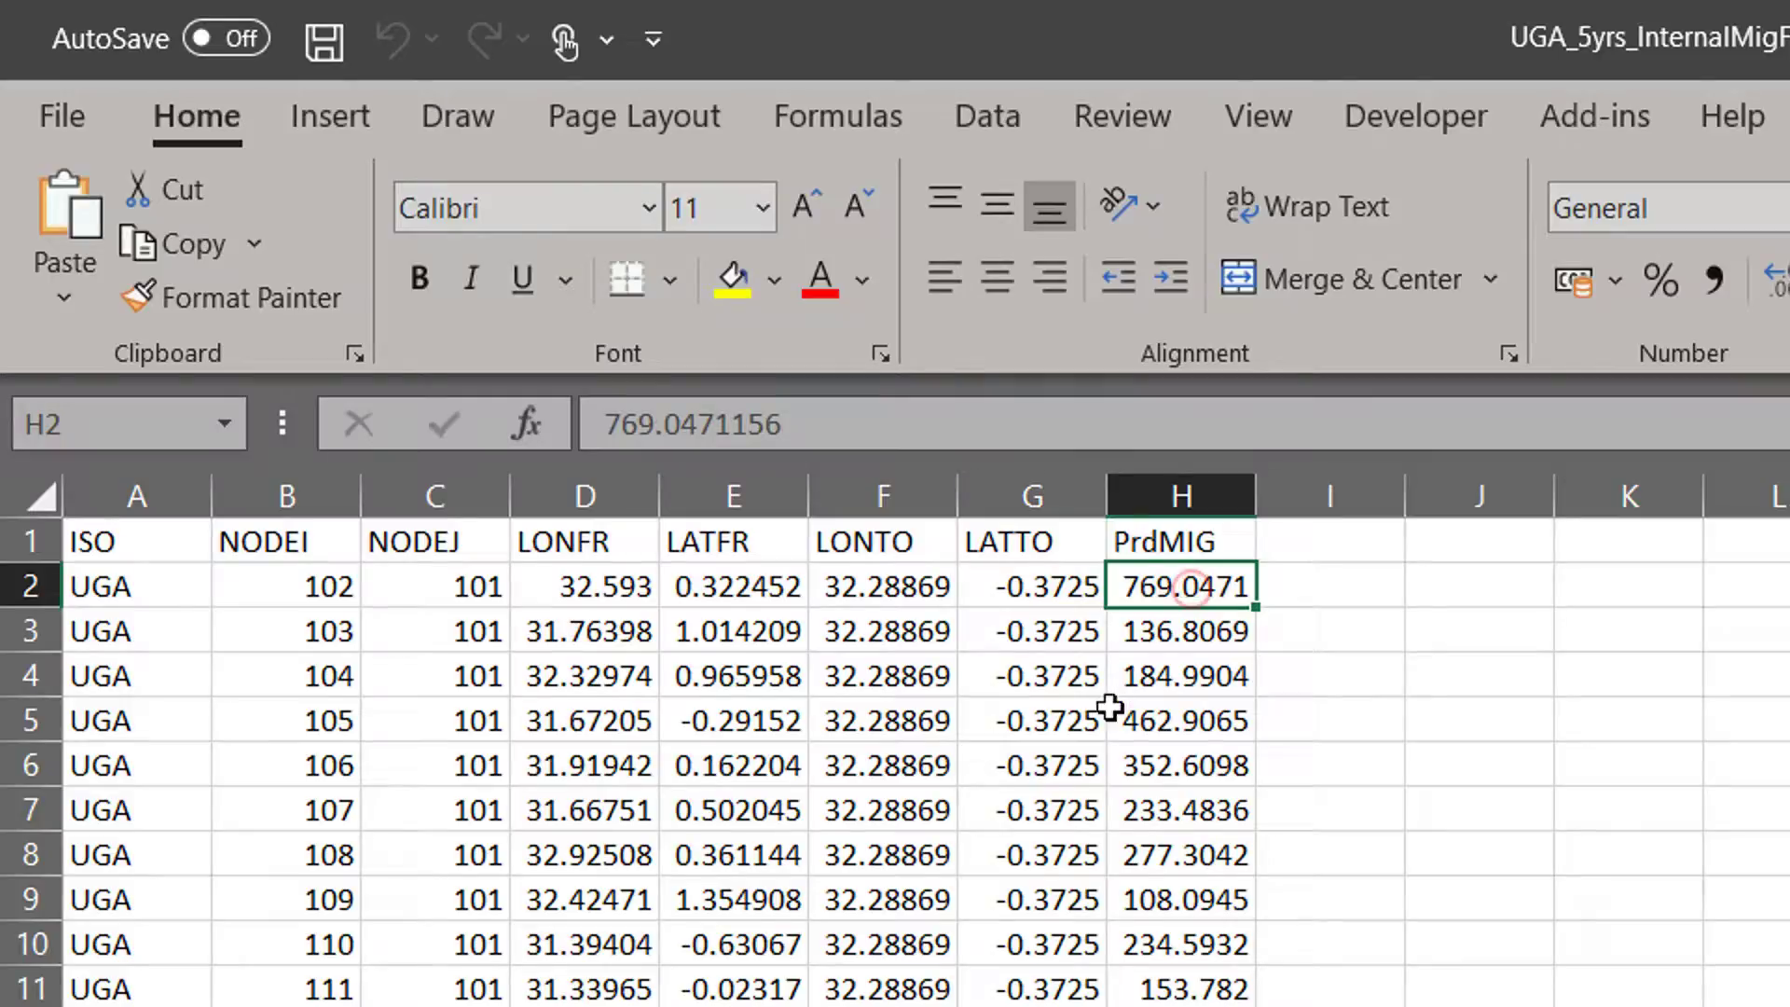
scroll(1157, 940, "down", 4)
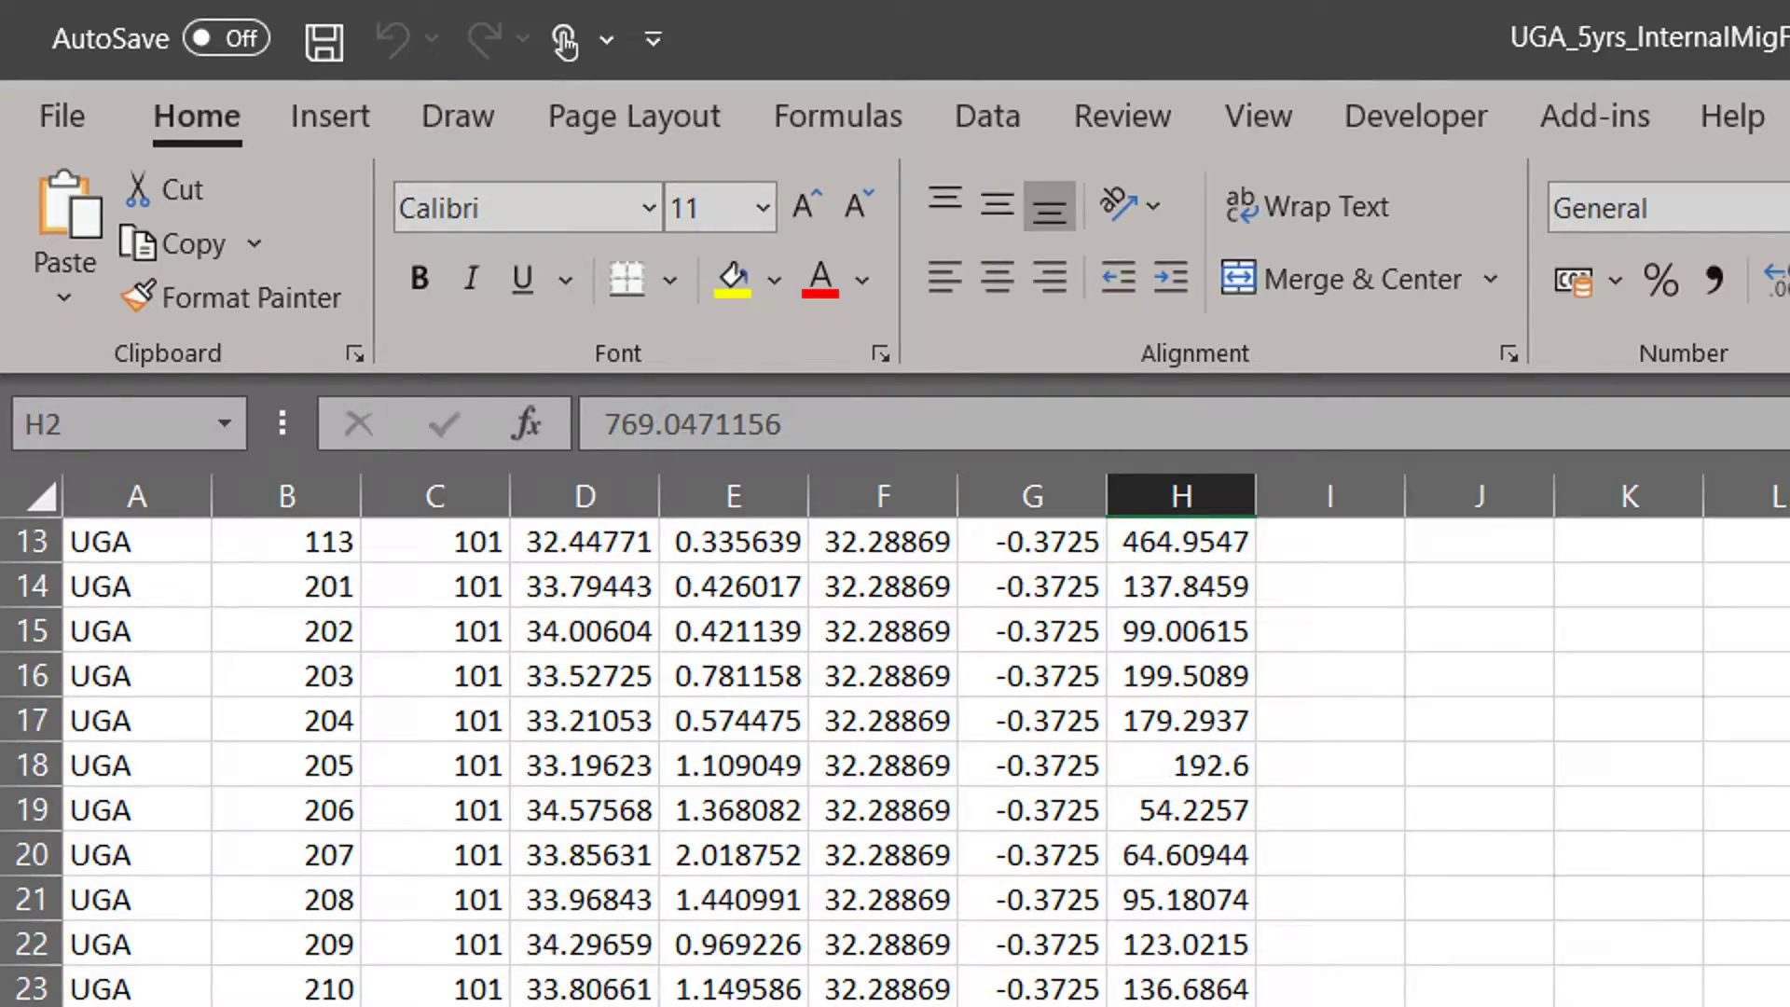
scroll(1201, 984, "up", 4)
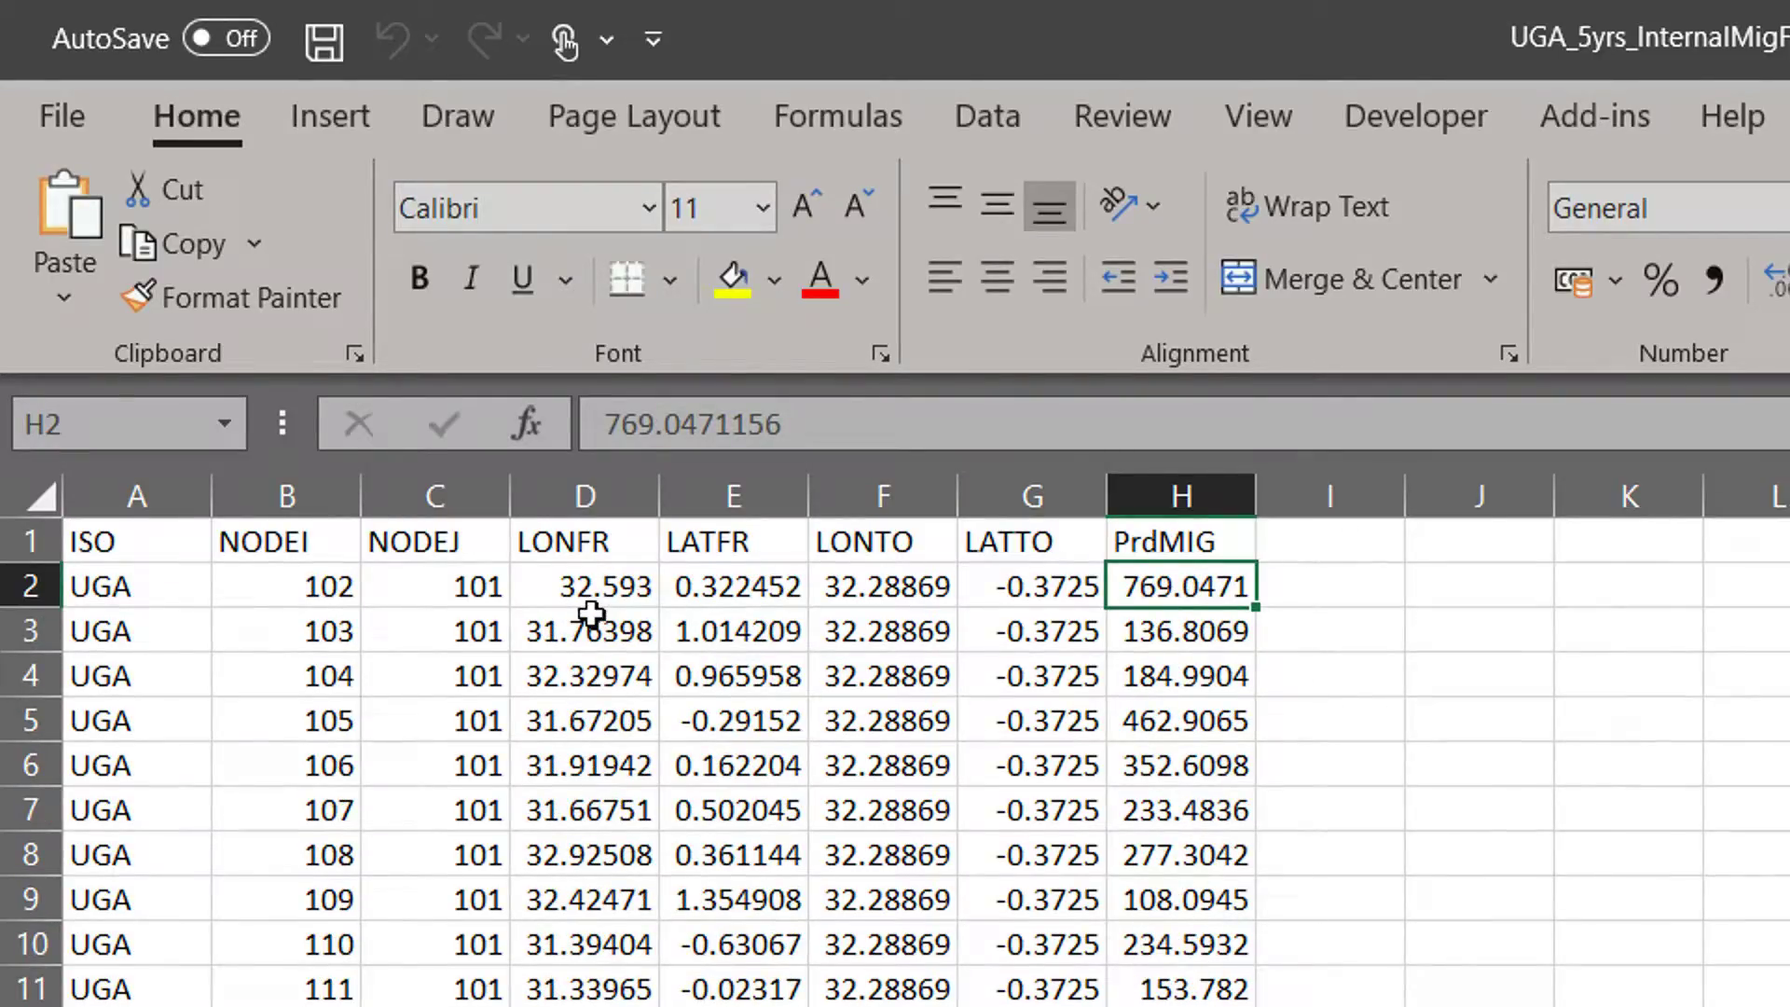
left_click(541, 589)
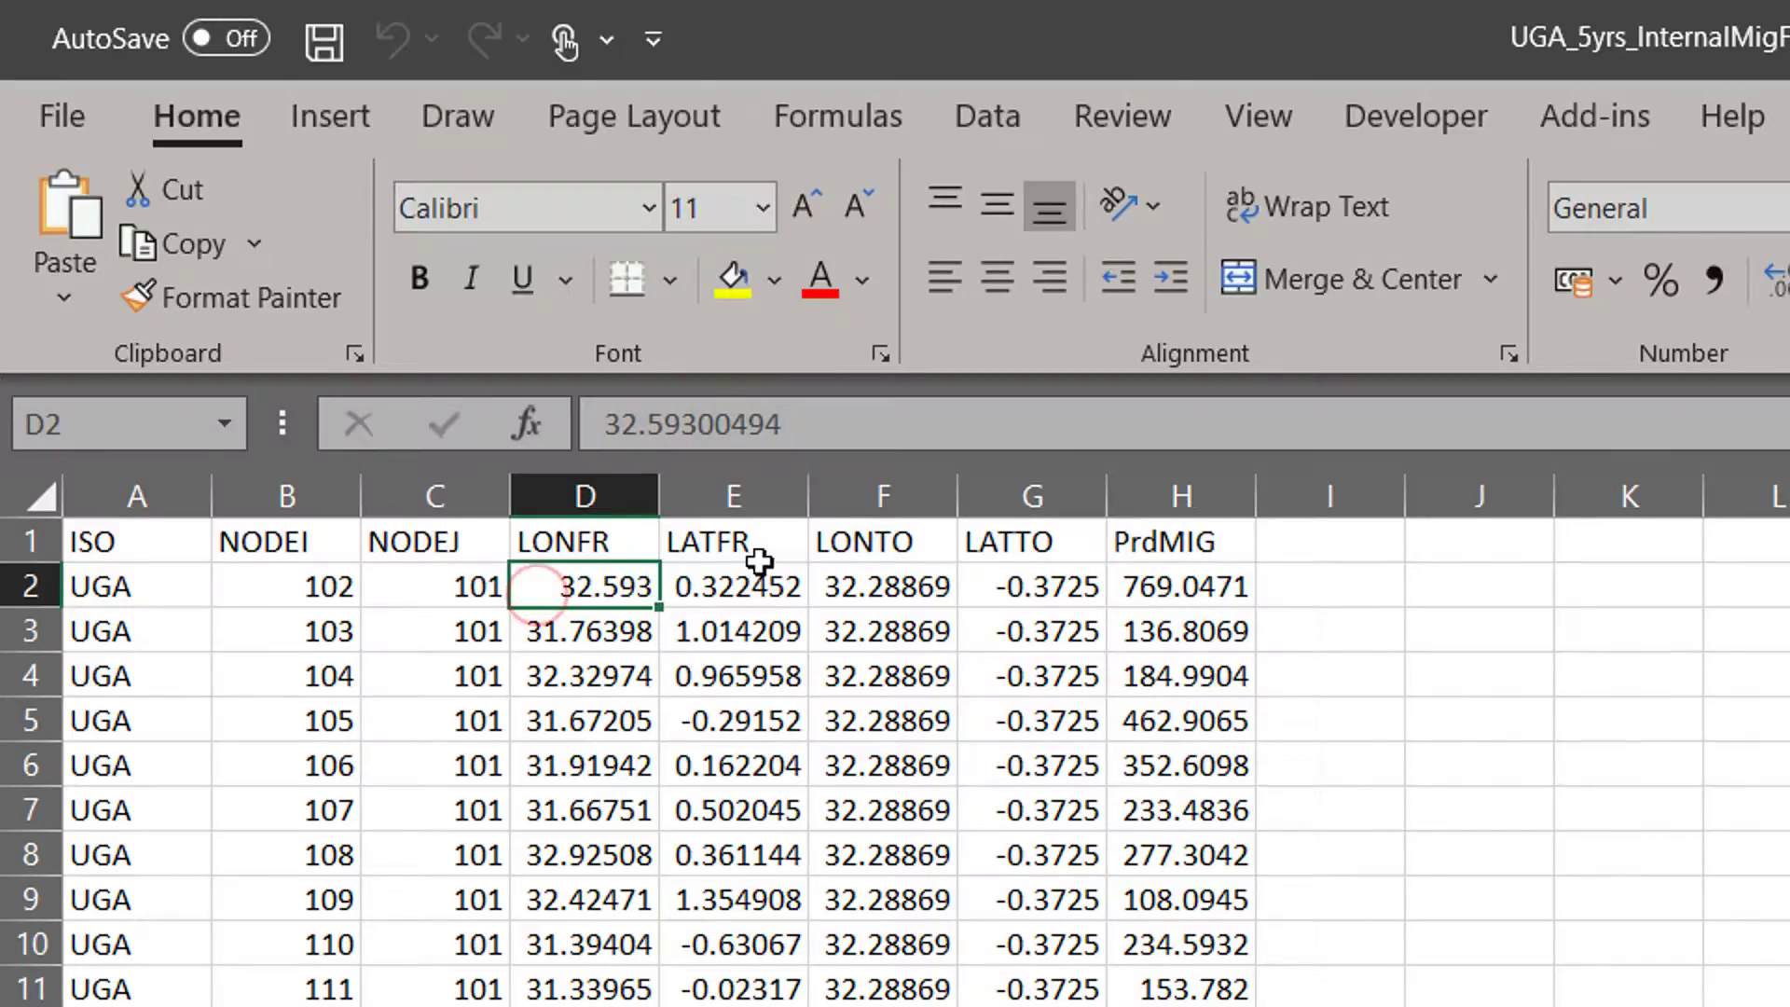
left_click(739, 584)
left_click(903, 588)
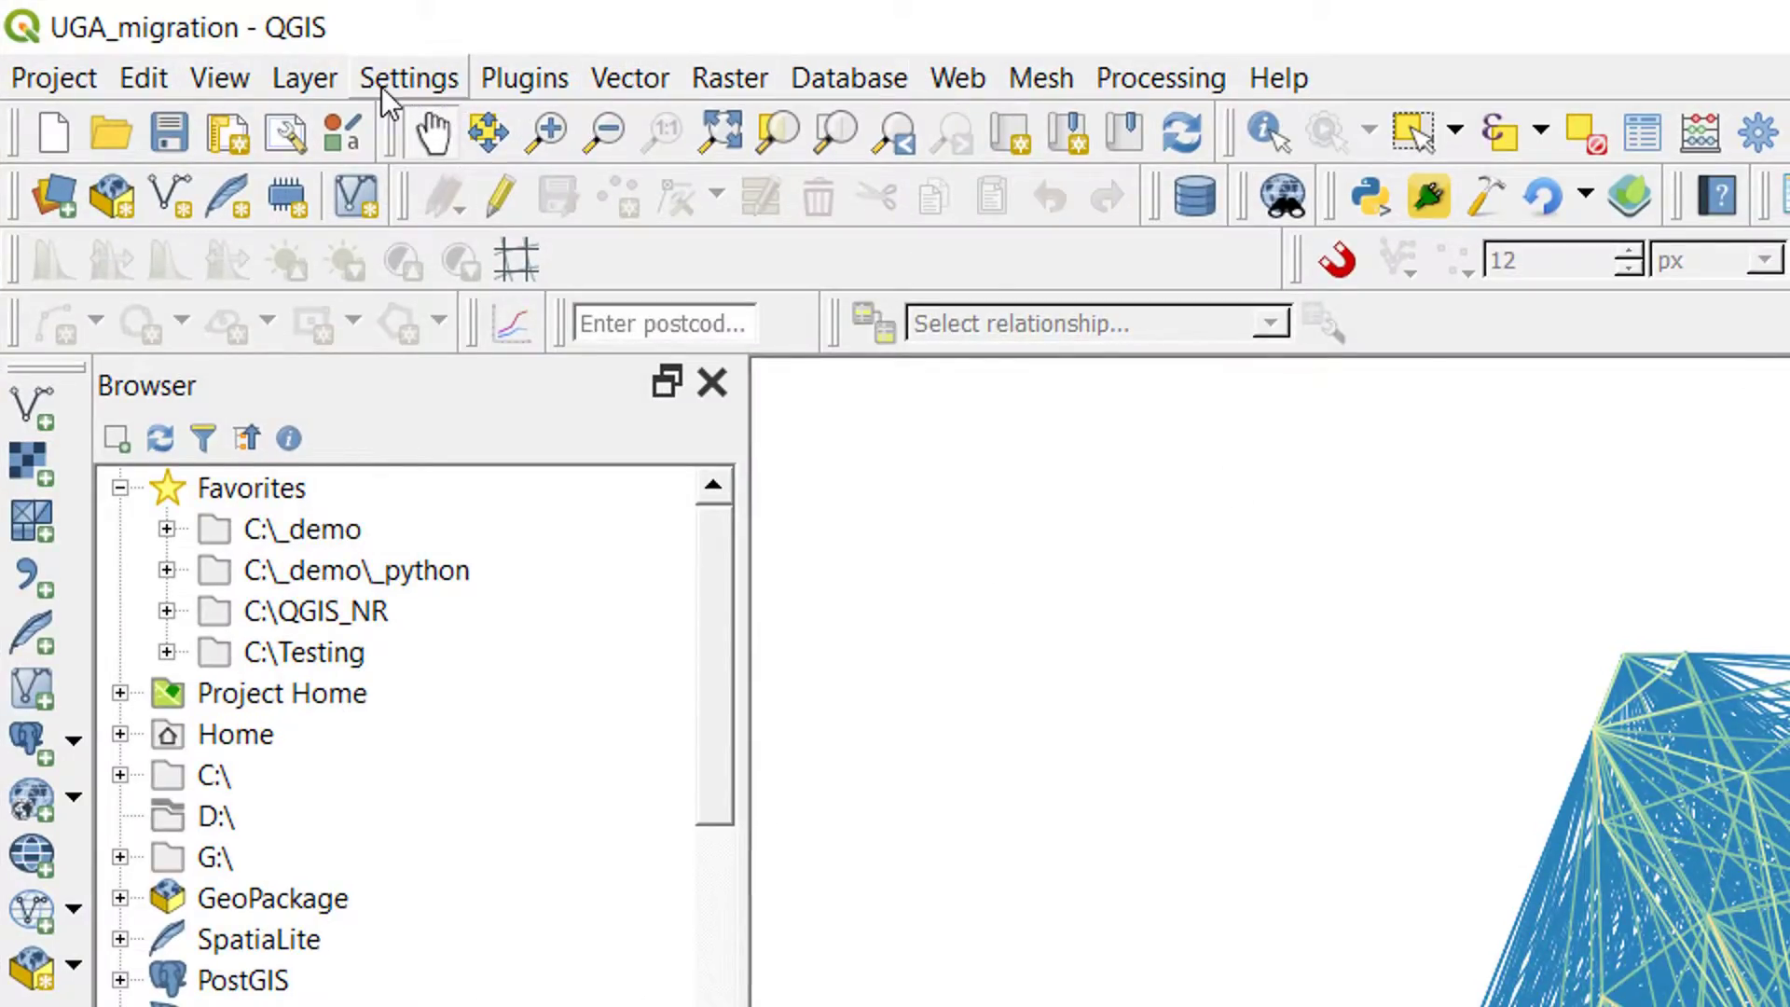
Start a delimited text layer from the CSV file UGA_5yrs_InternalMigFlows_2010.csv.
left_click(315, 82)
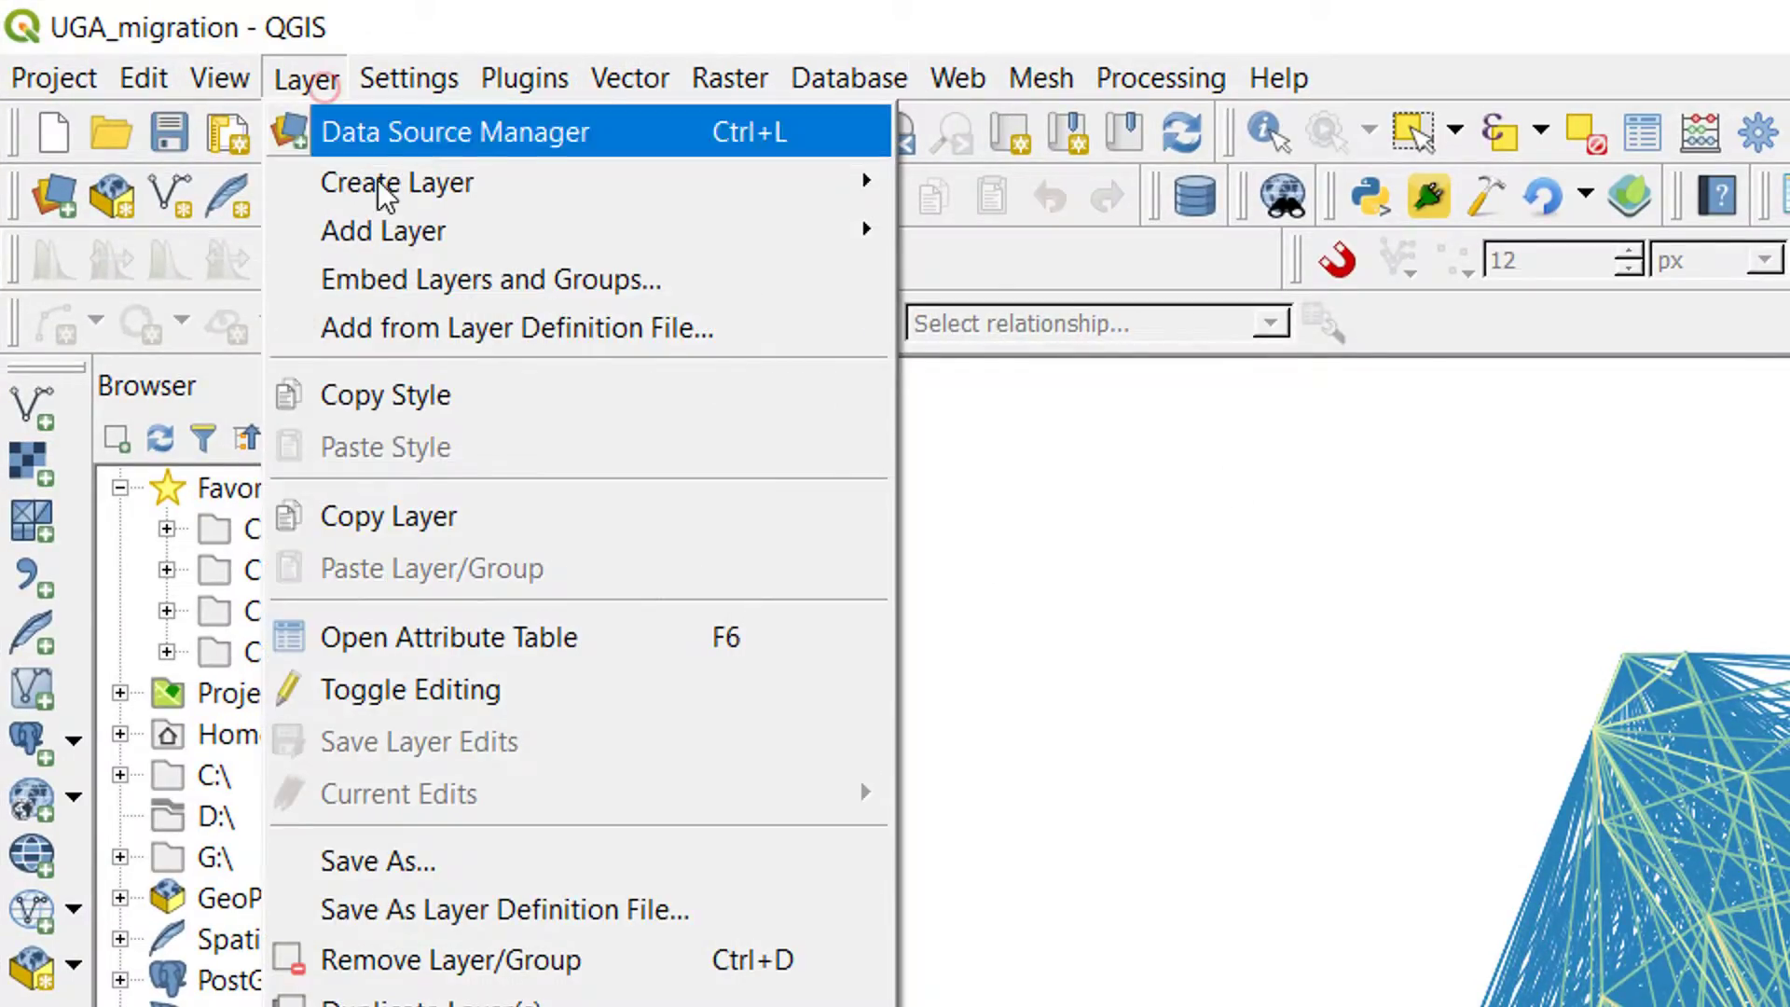
mouse_move(658, 228)
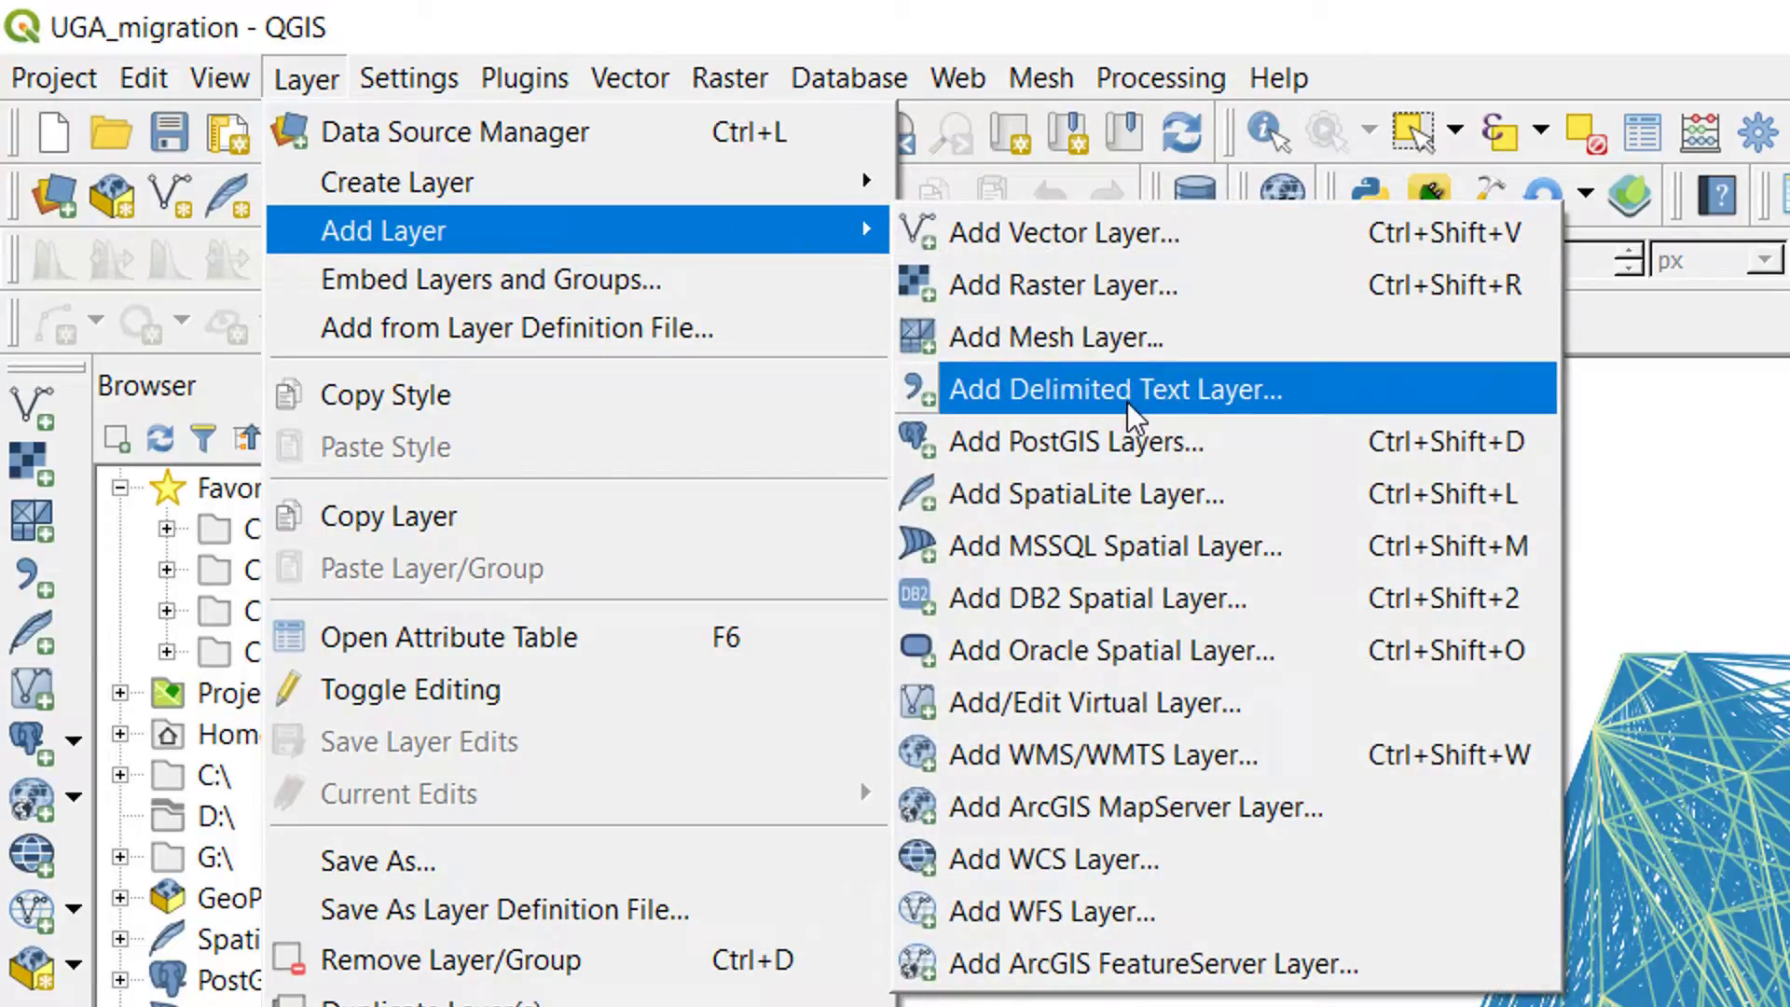
left_click(1127, 395)
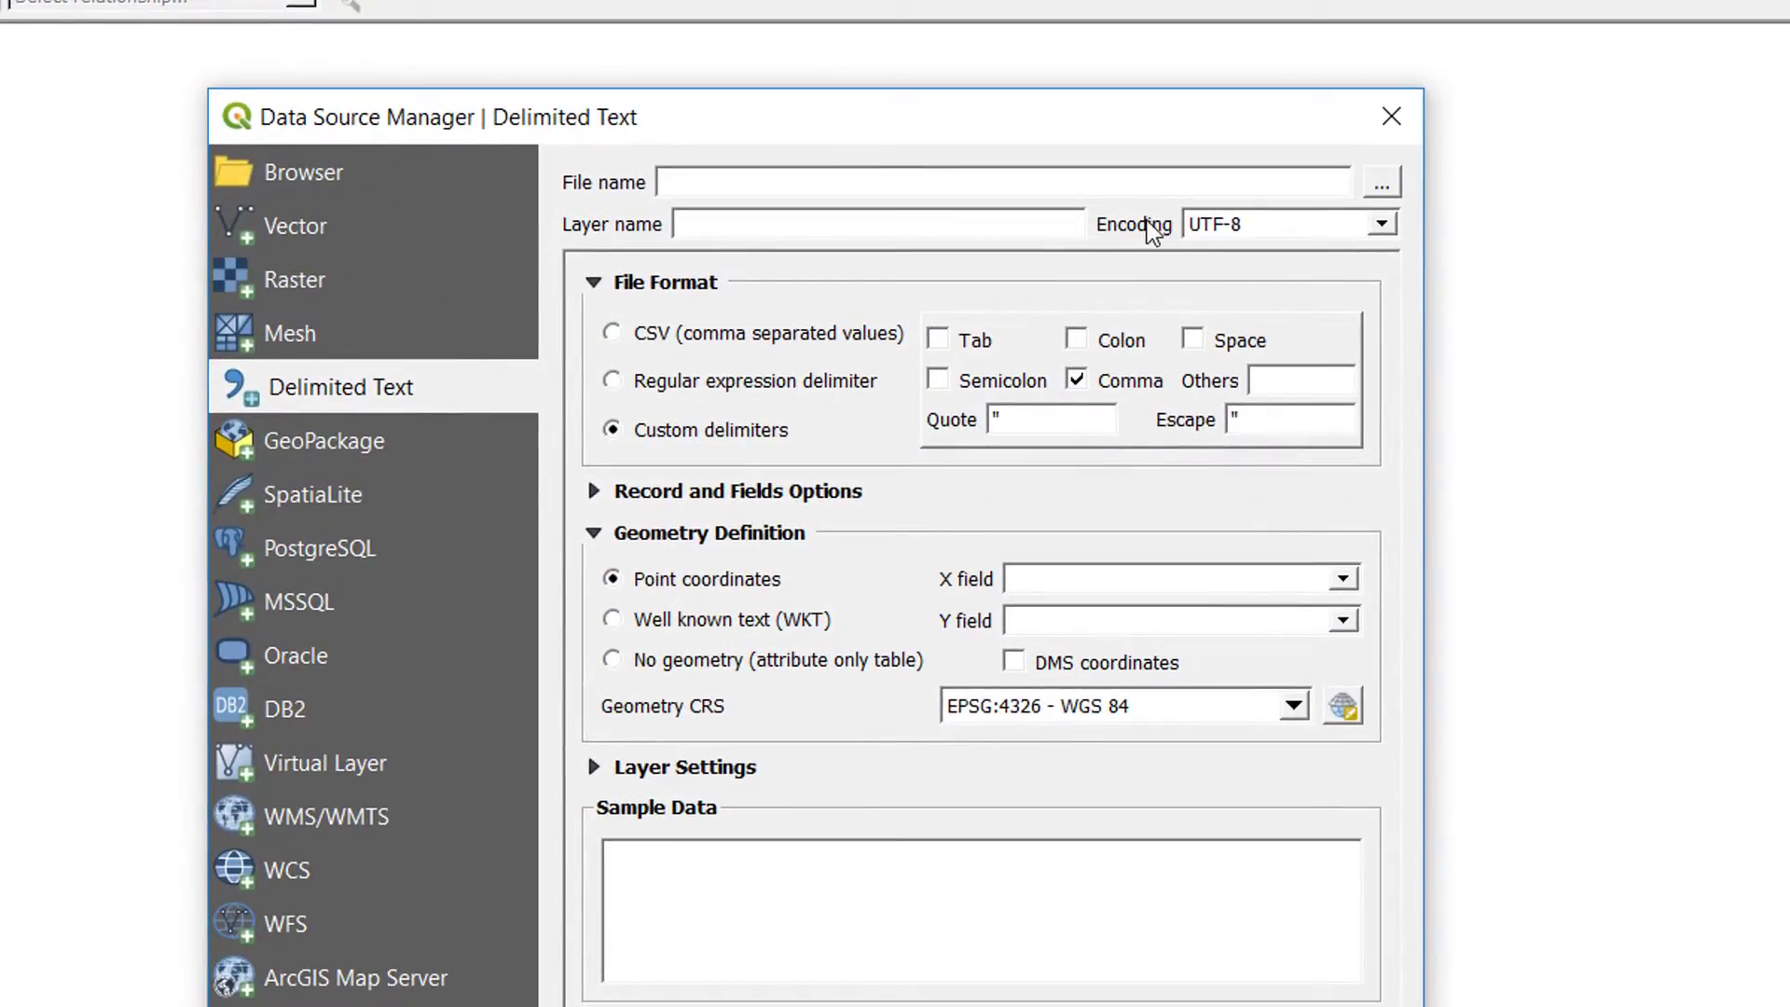
left_click(617, 334)
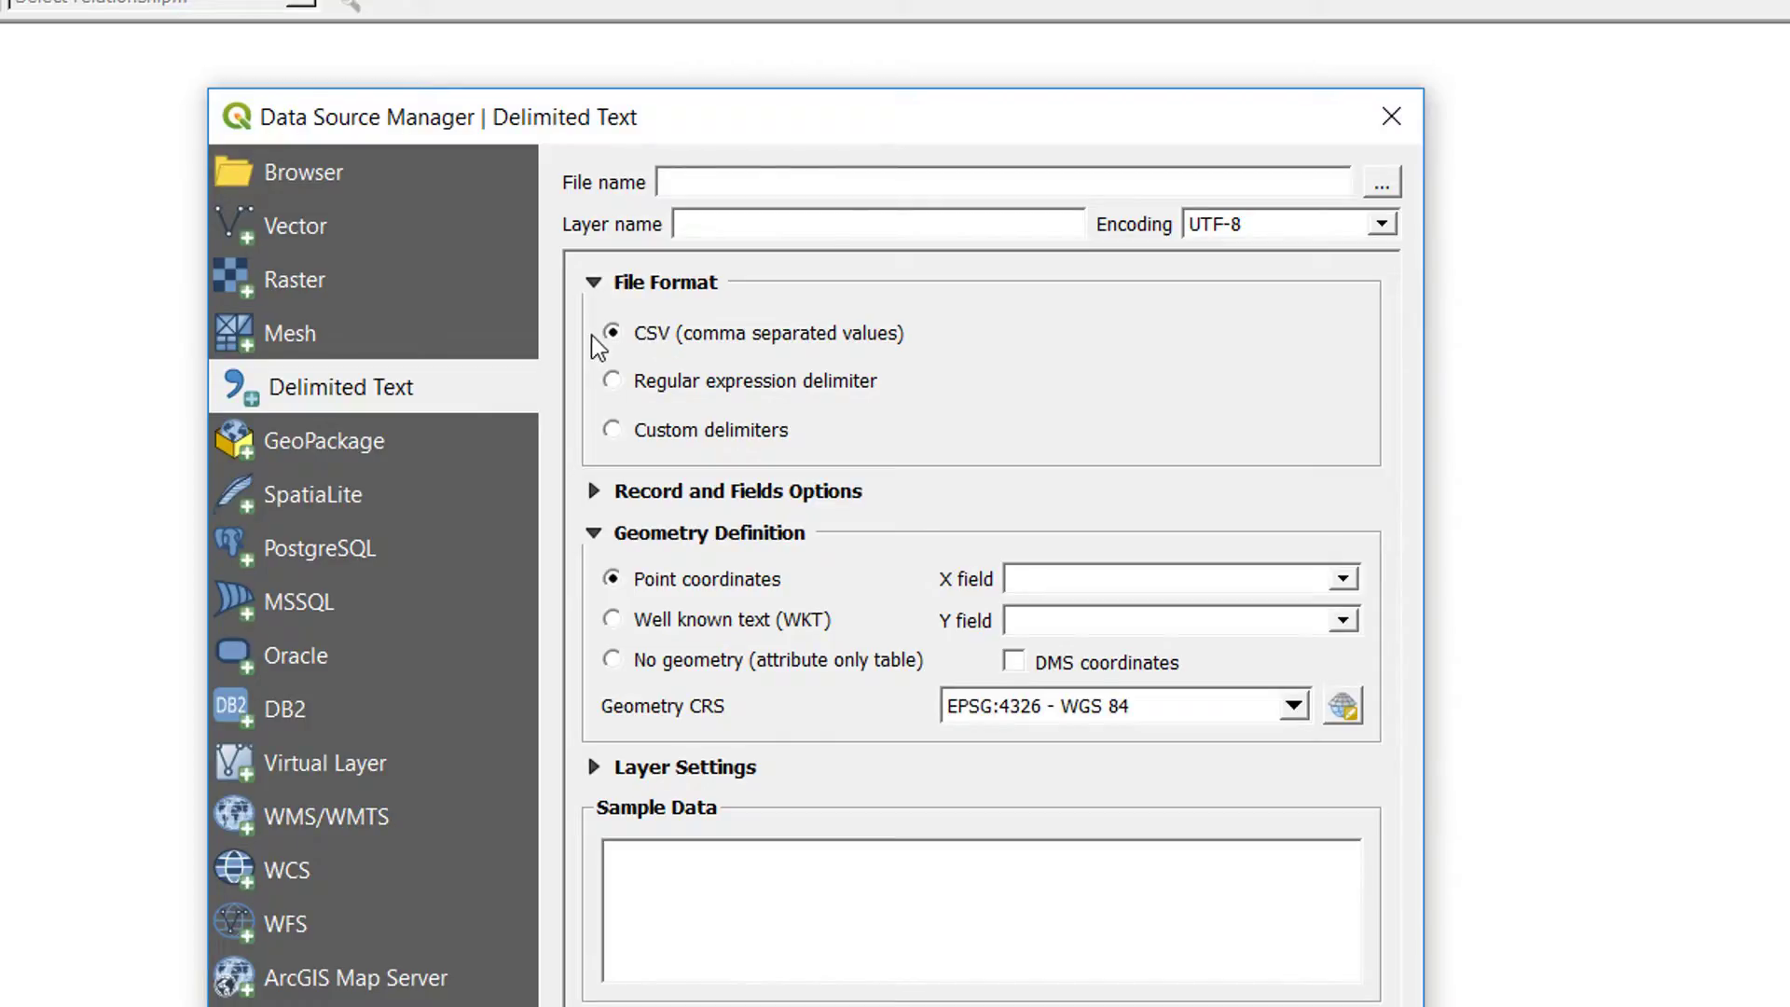
left_click(1384, 184)
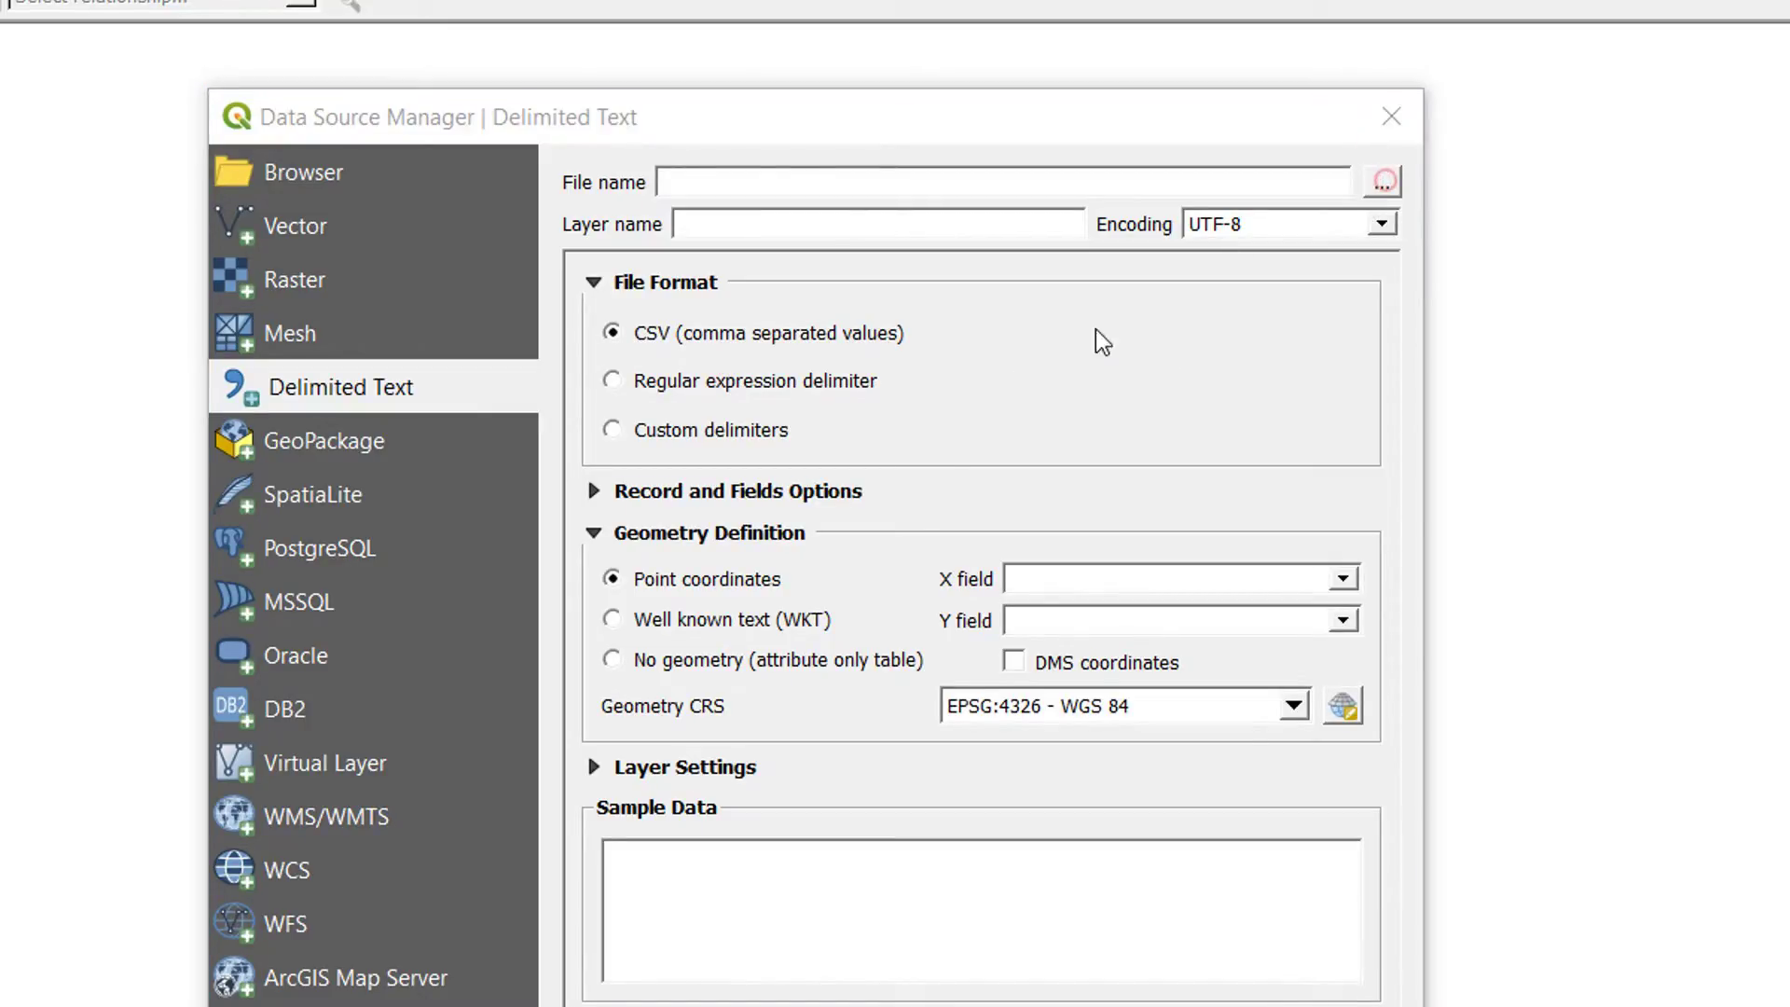
left_click(674, 450)
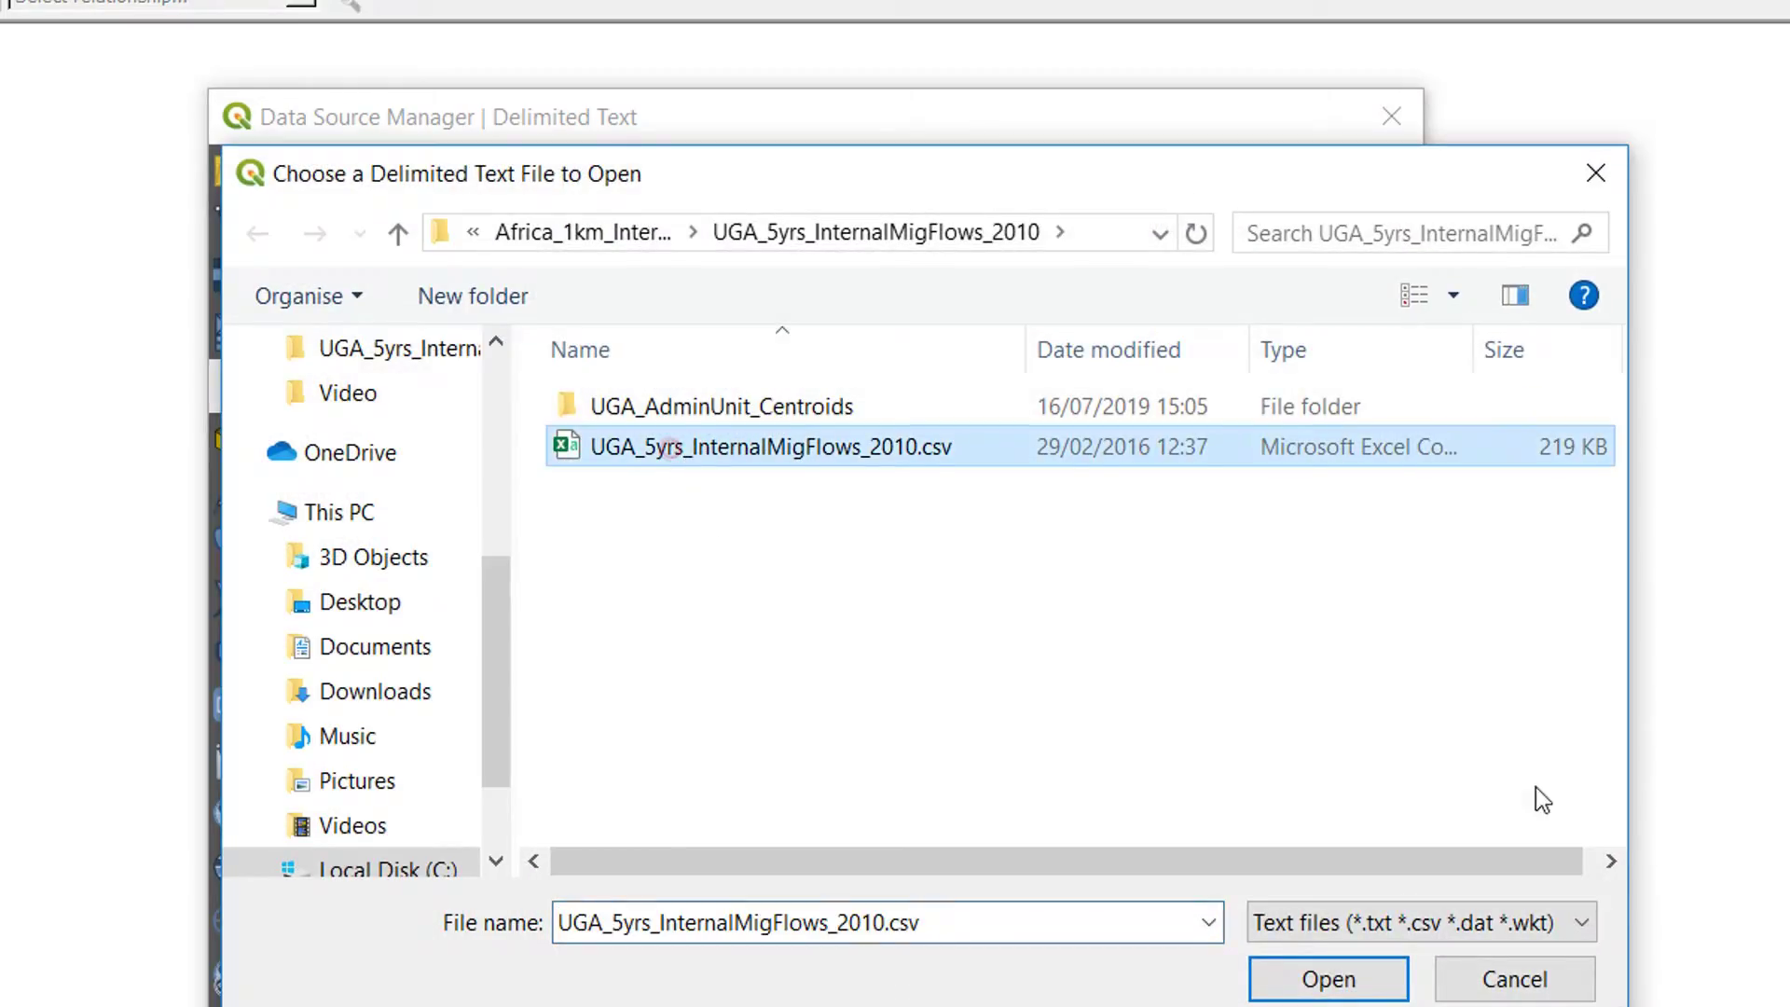
left_click(1329, 979)
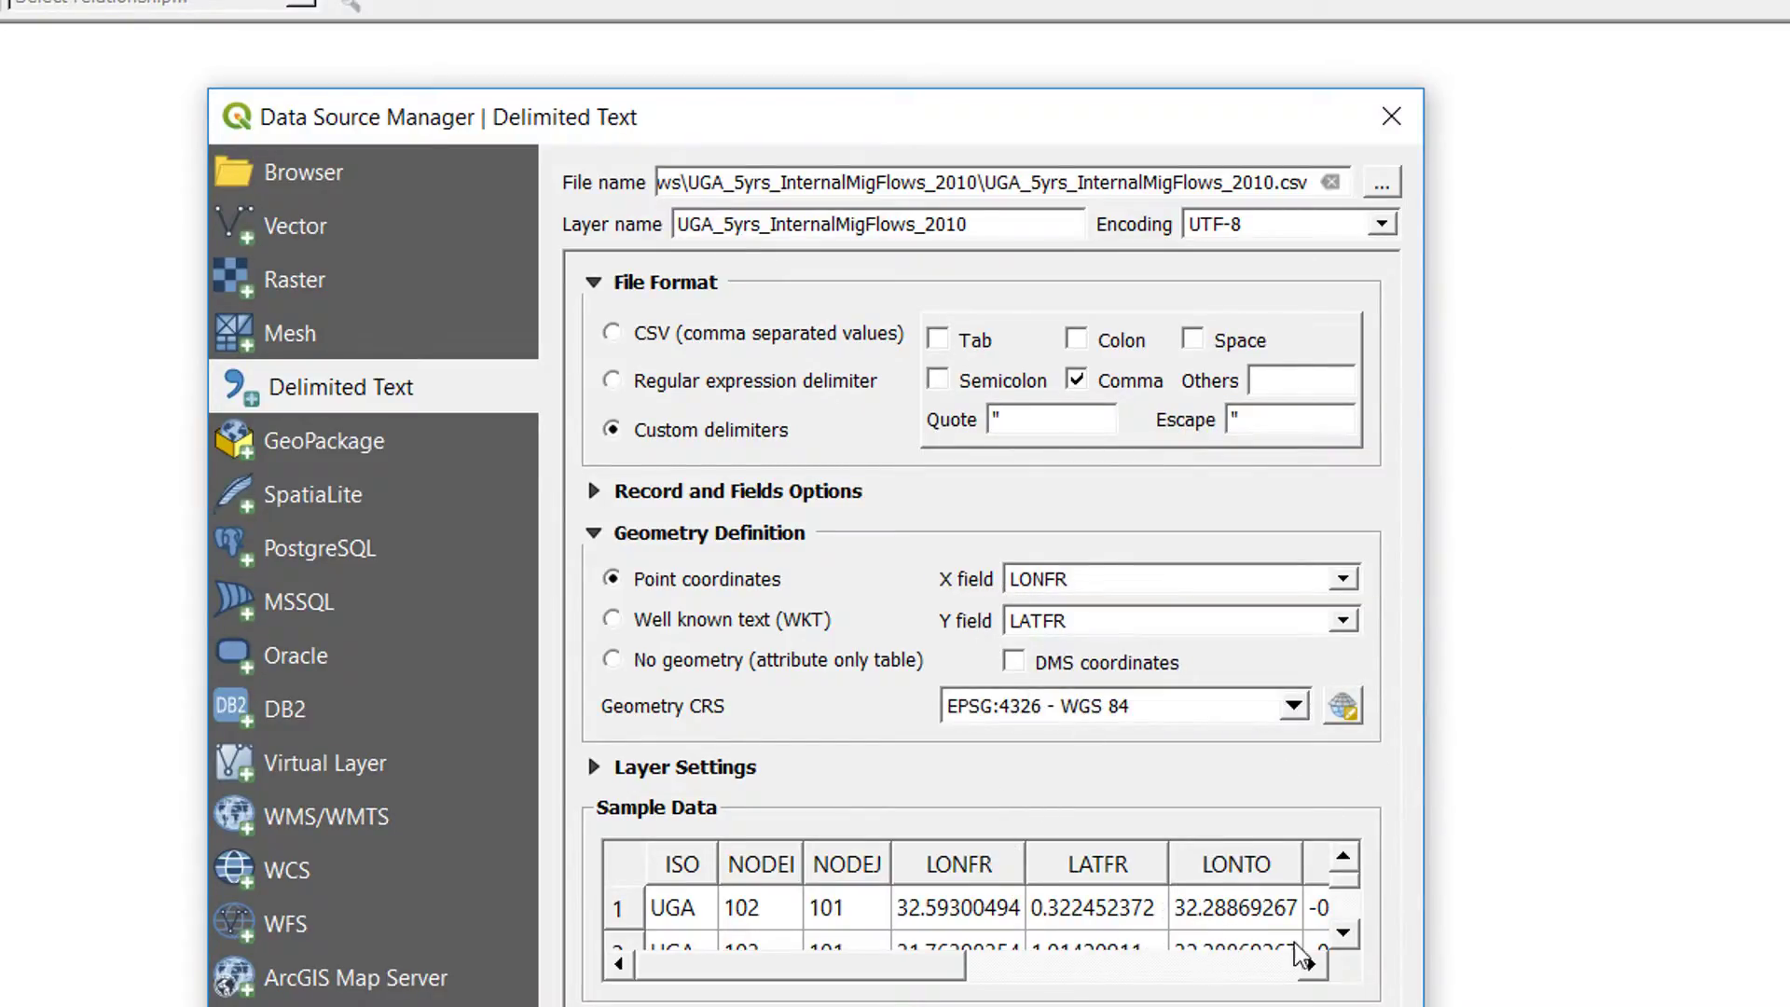
Keep the comma delimiter, with LONFR/LATFR as point coordinates in EPSG:4326.
left_click(1354, 899)
left_click(1349, 893)
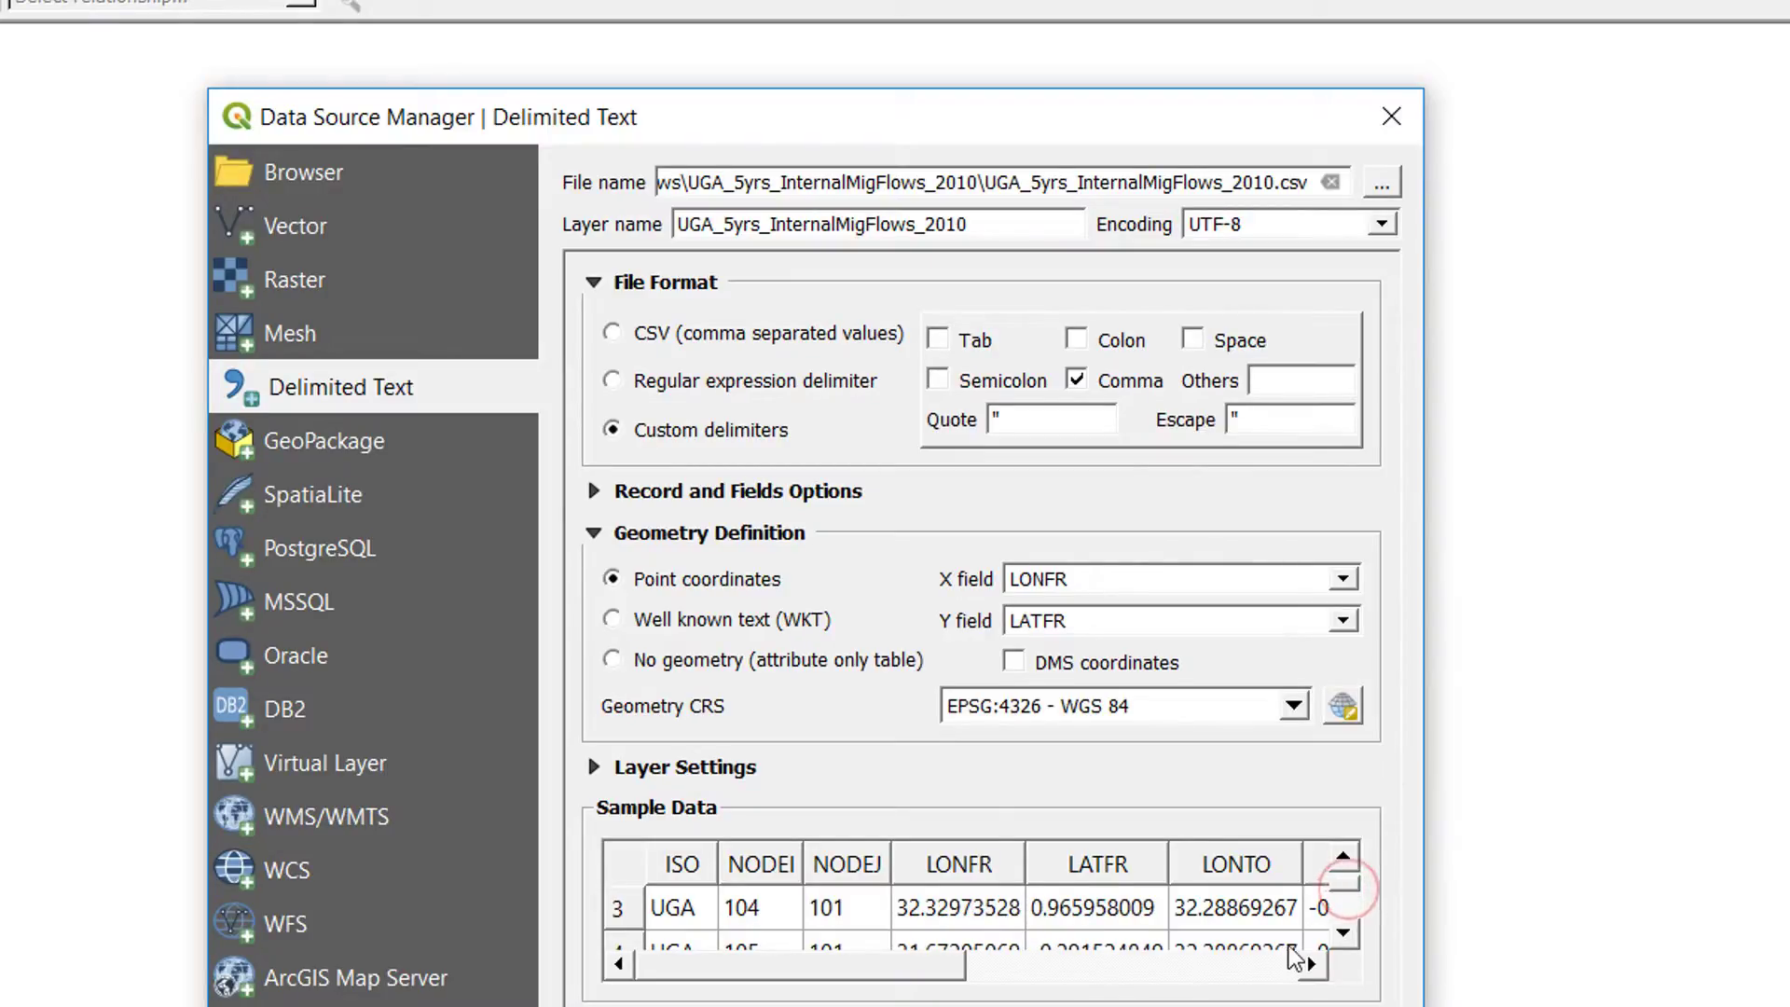
left_click(1309, 969)
left_click(1309, 969)
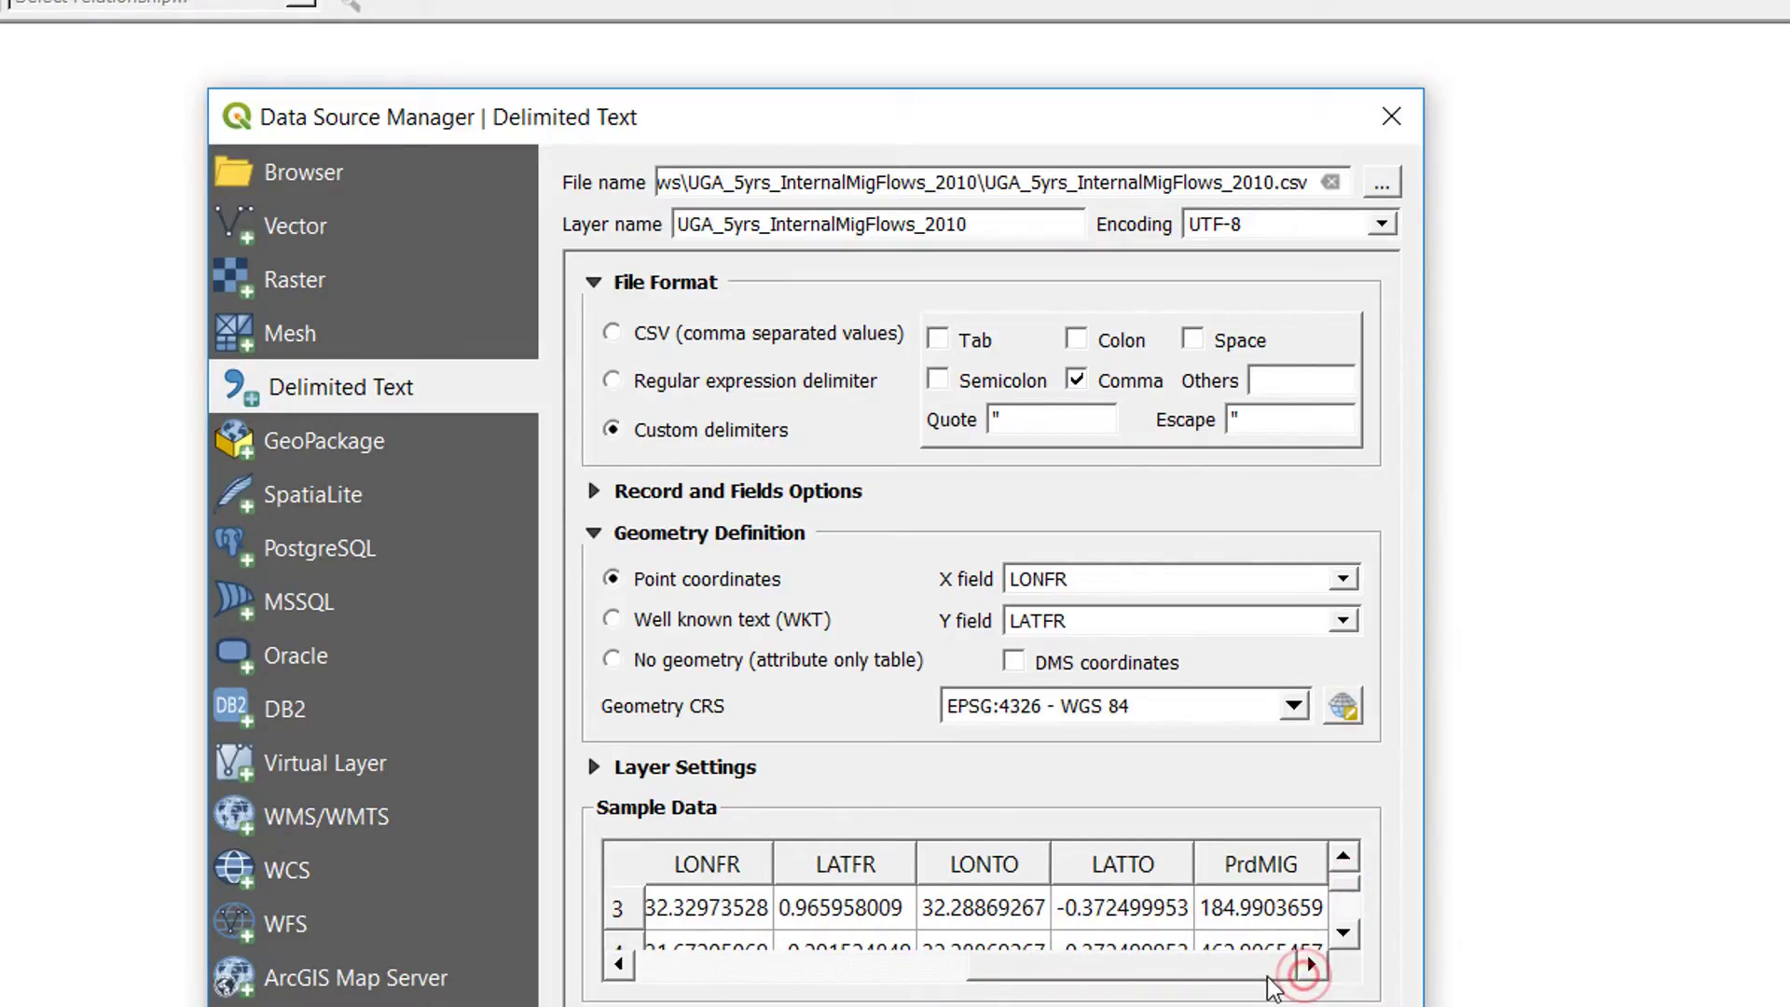
left_click(1201, 969)
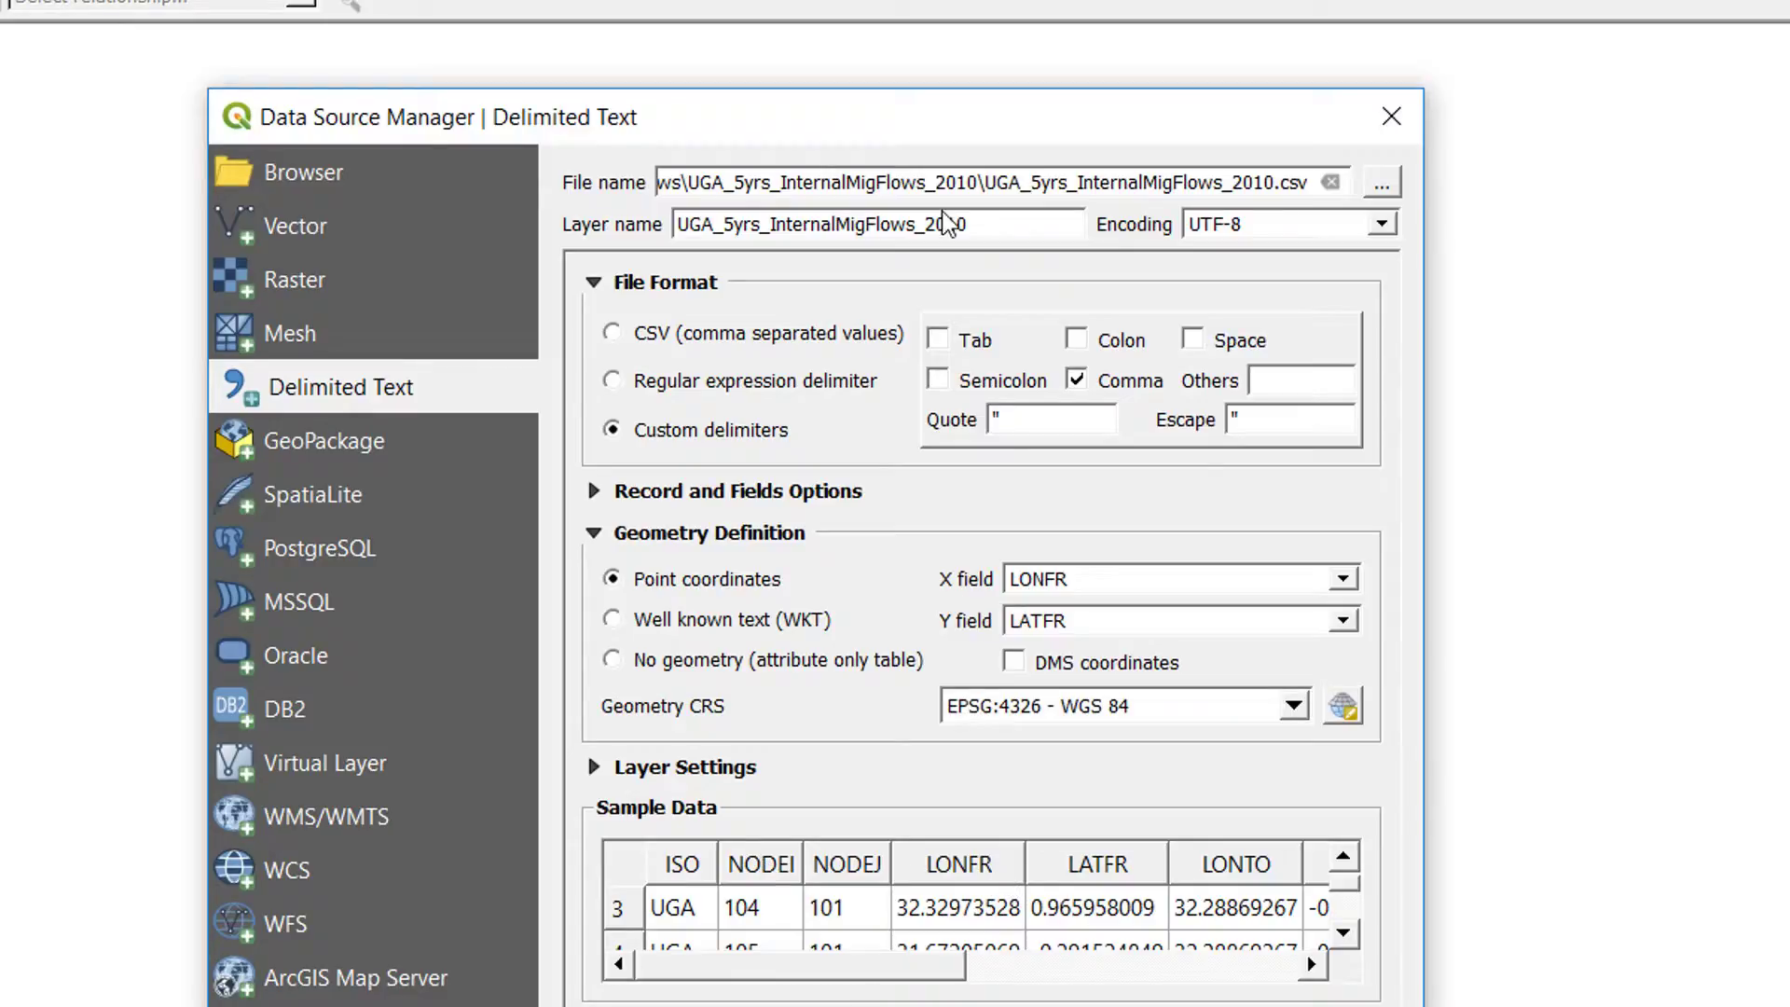
left_click(1077, 380)
left_click(937, 340)
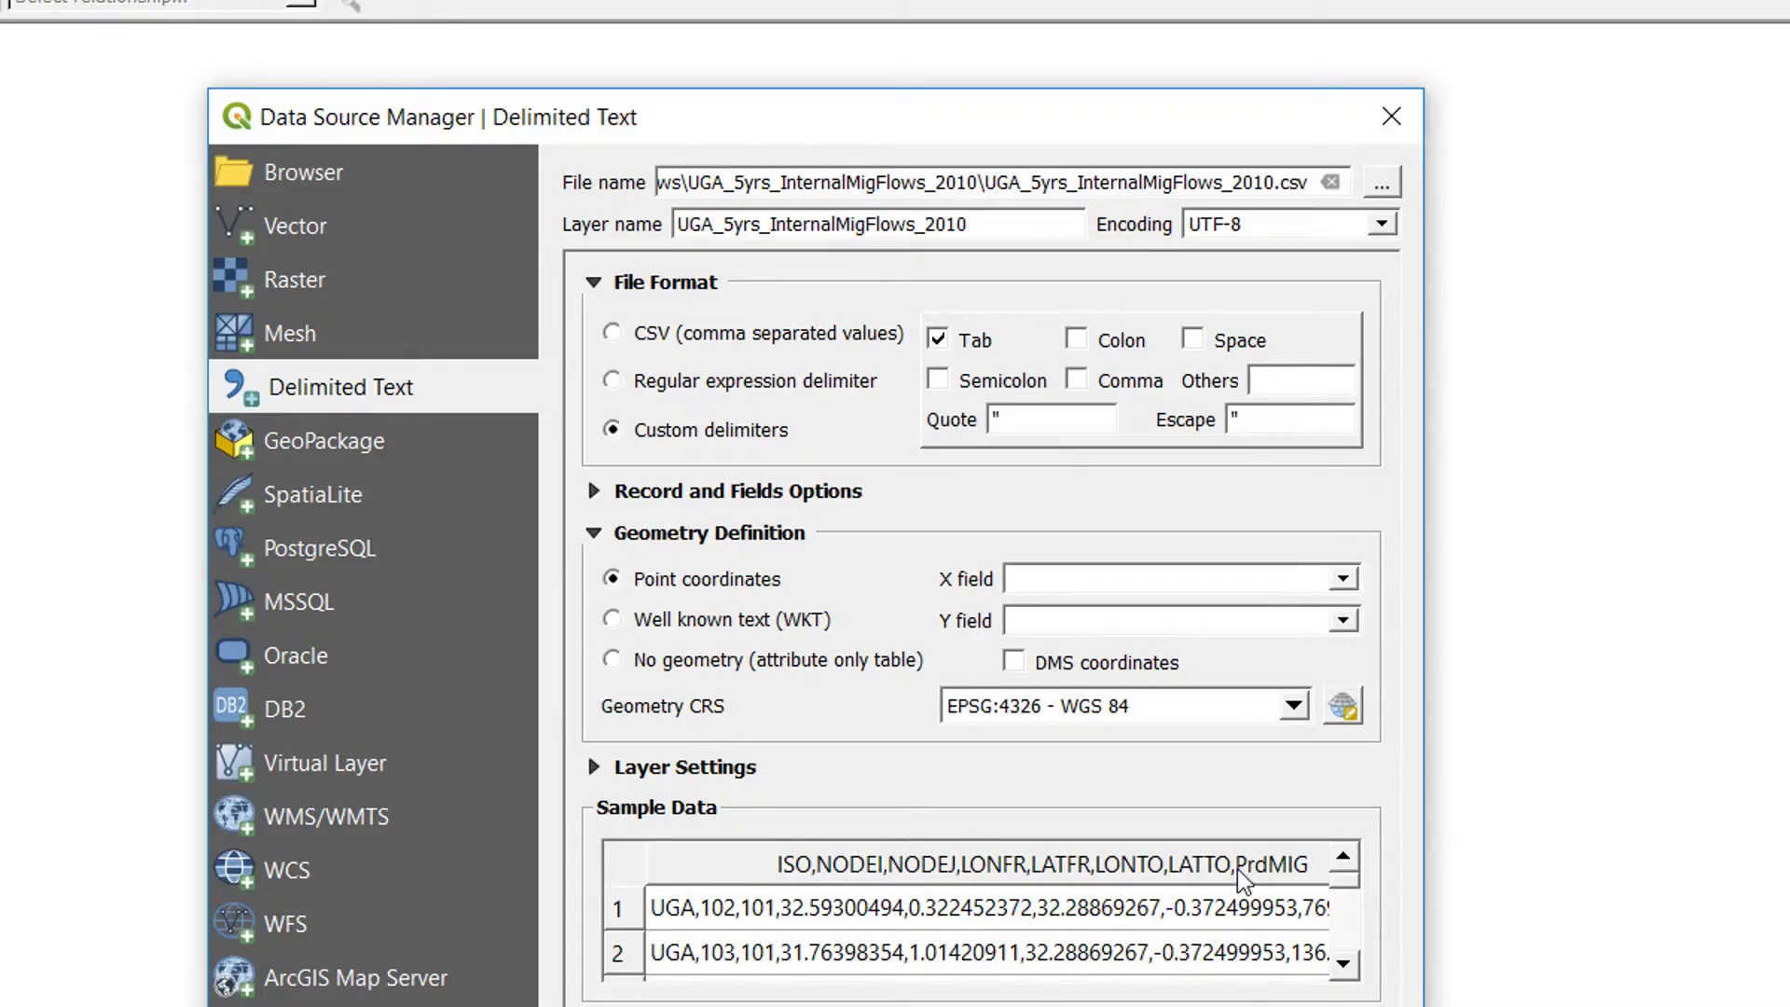
left_click(943, 344)
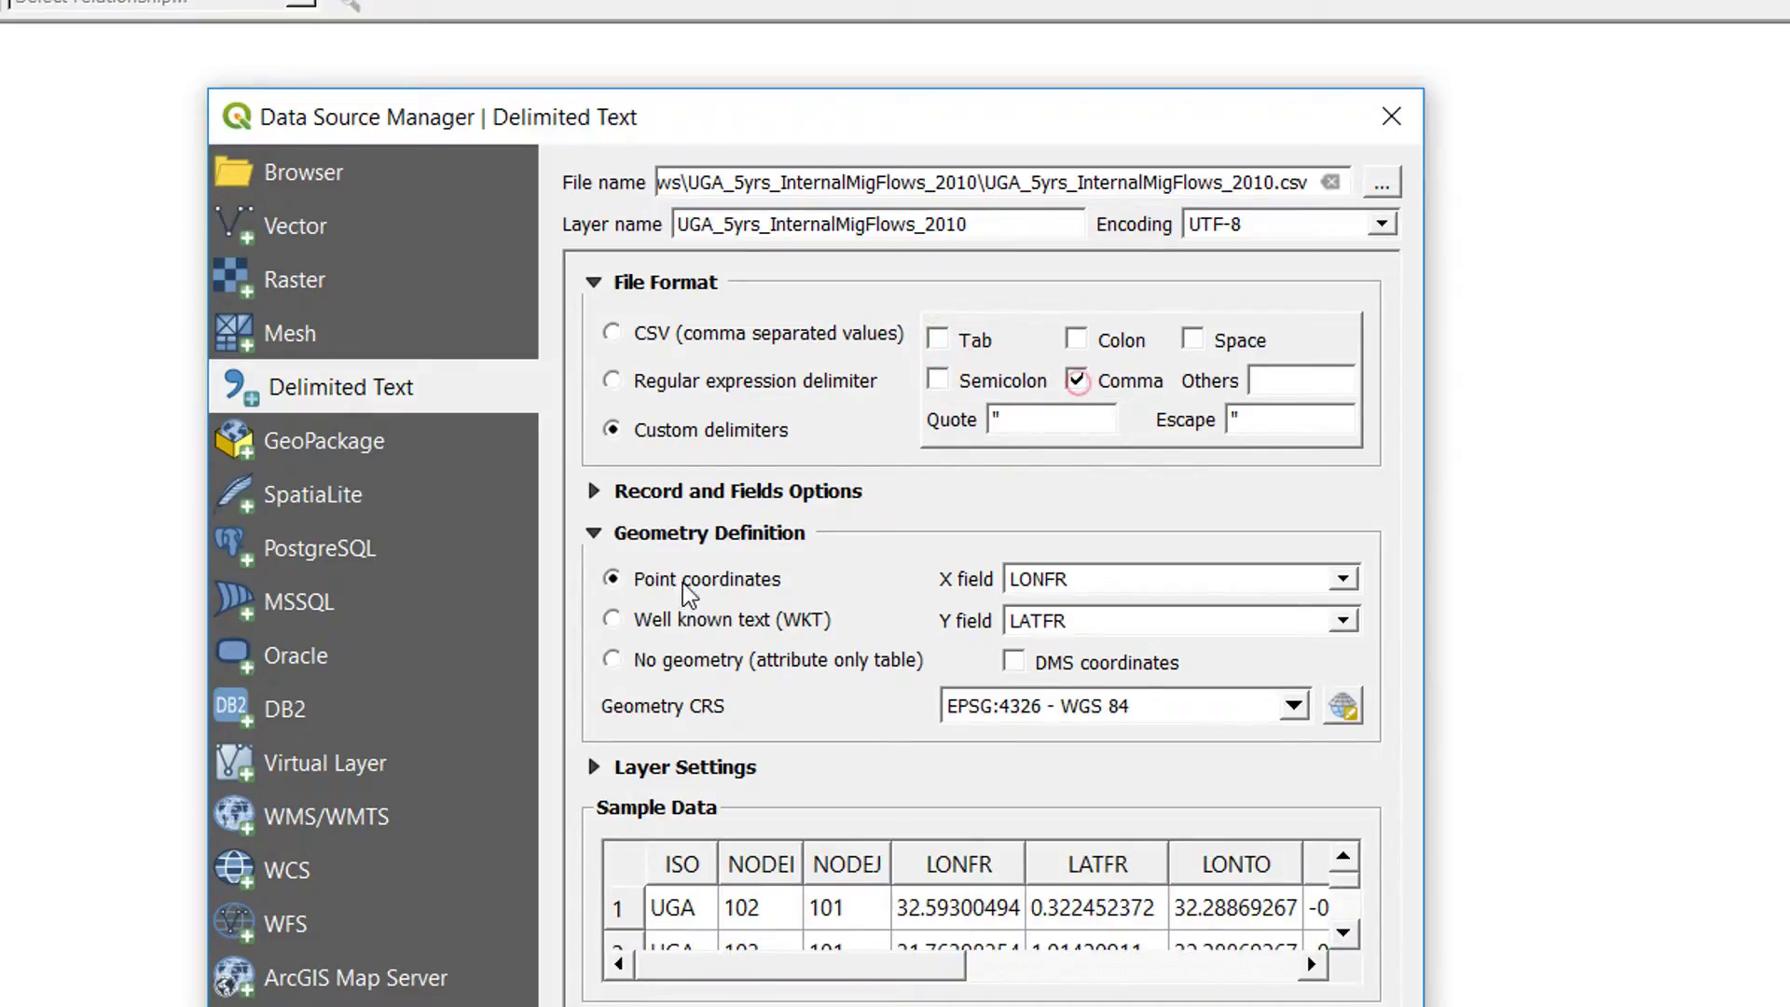
left_click_drag(807, 965, 705, 977)
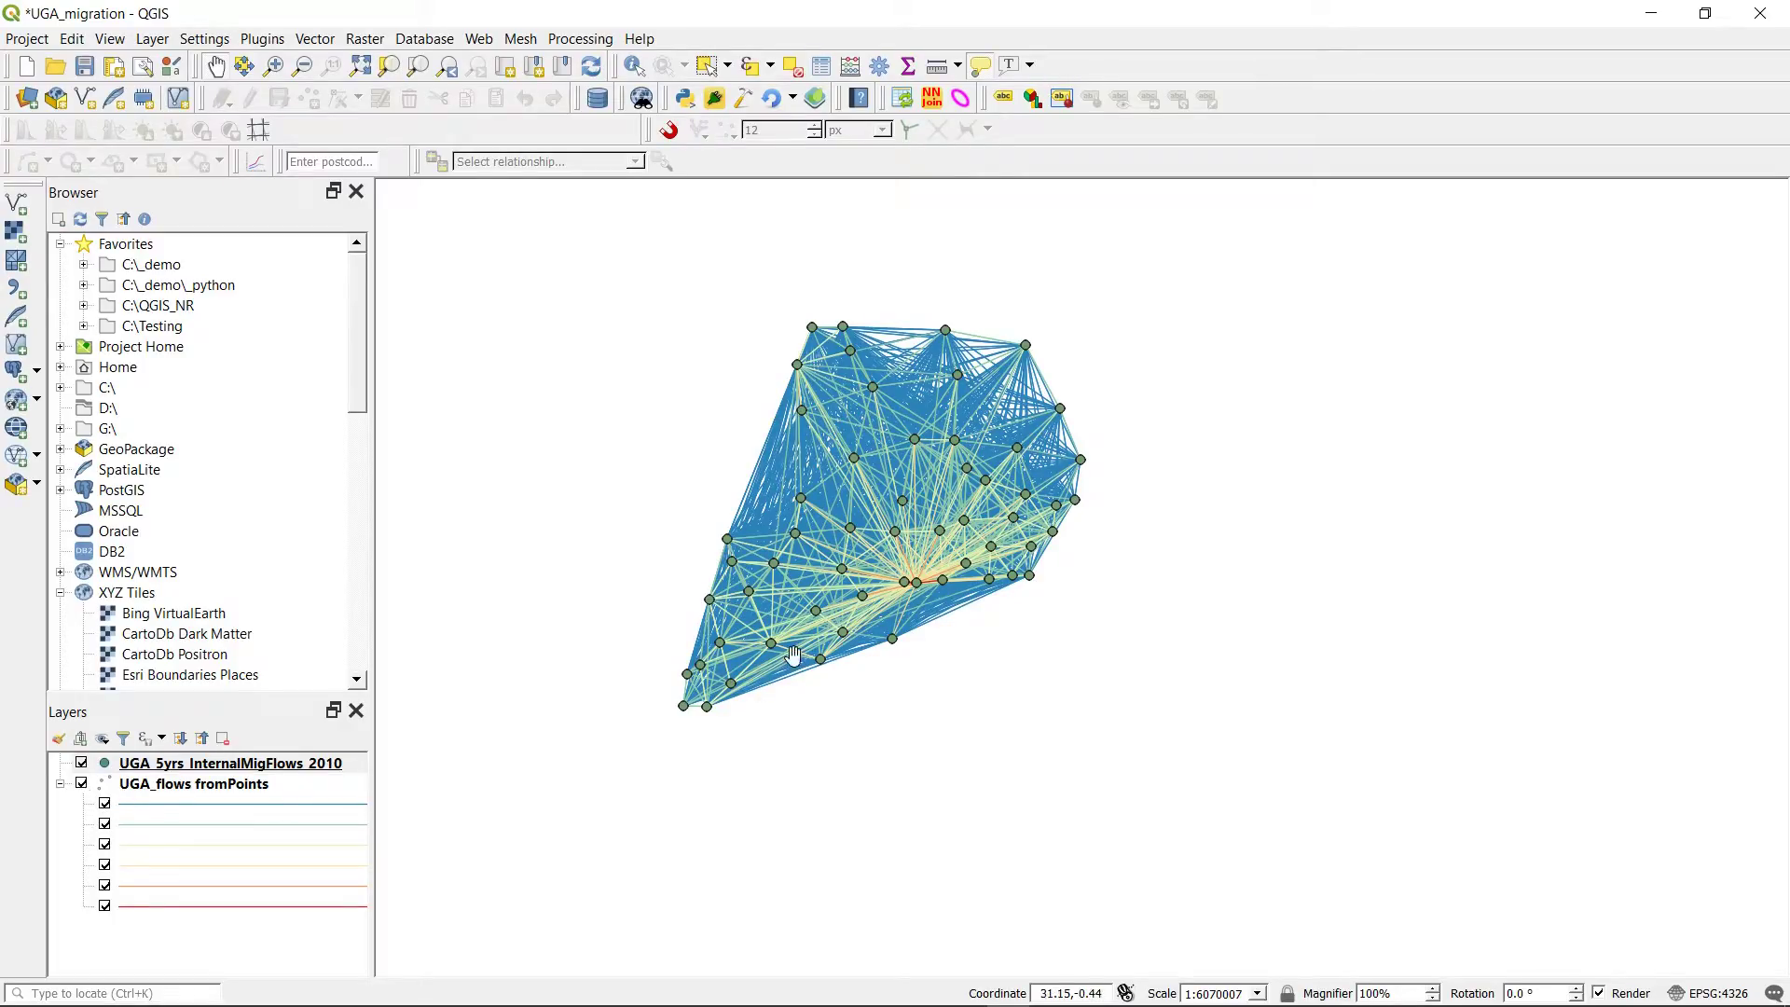
Hide the UGA_flows fromPoints layer in the Layers panel.
left_click(81, 783)
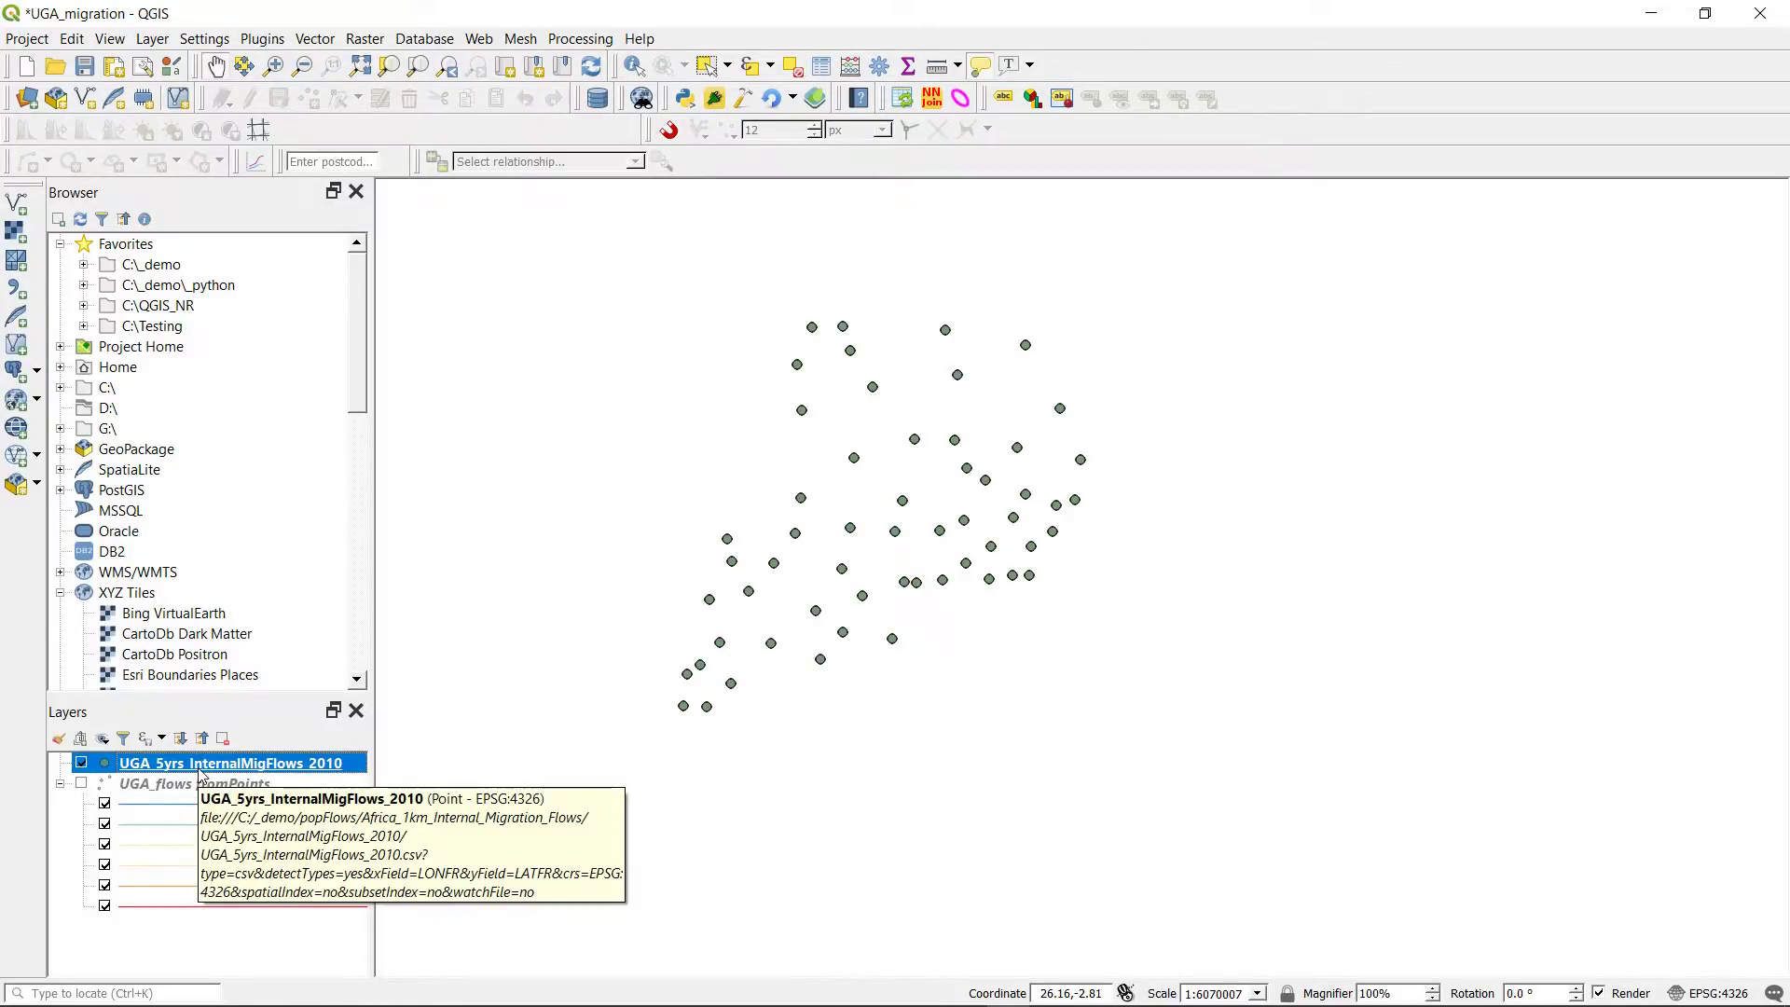
Give the migration points layer Graduated symbology with an inverted Spectral colour ramp.
double_click(207, 770)
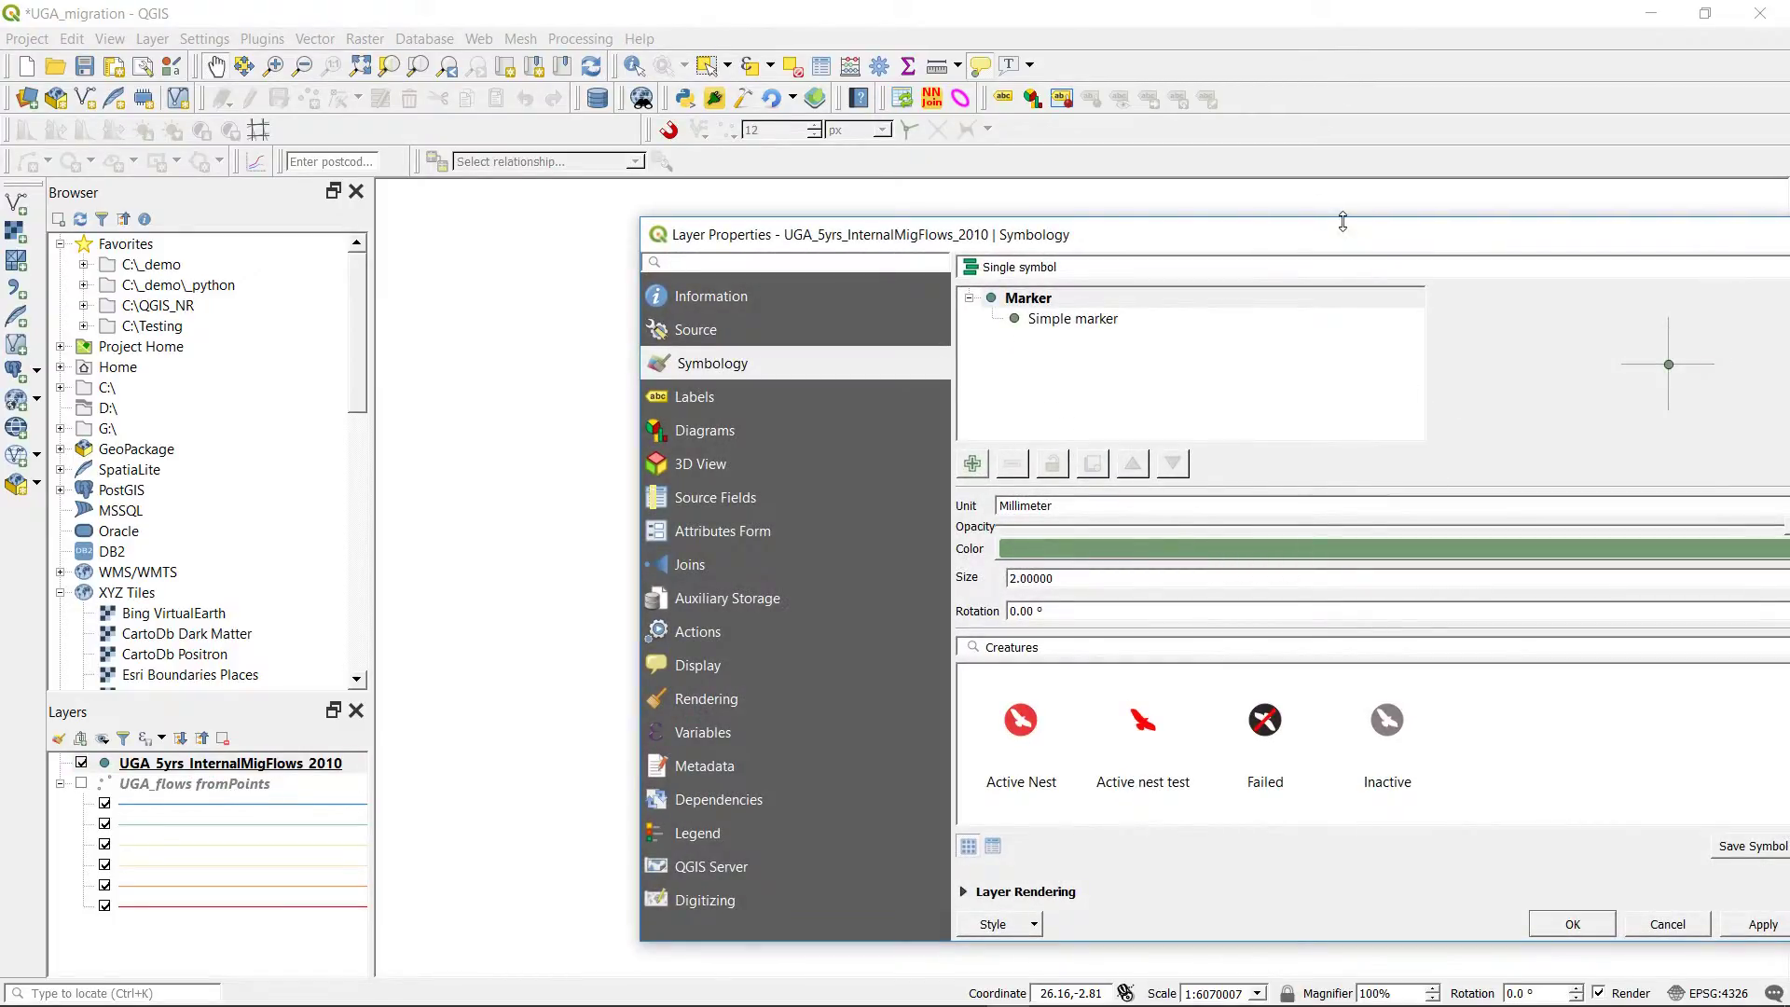
mouse_move(1278, 247)
left_mouse_down()
mouse_move(1013, 235)
mouse_move(849, 147)
left_mouse_up()
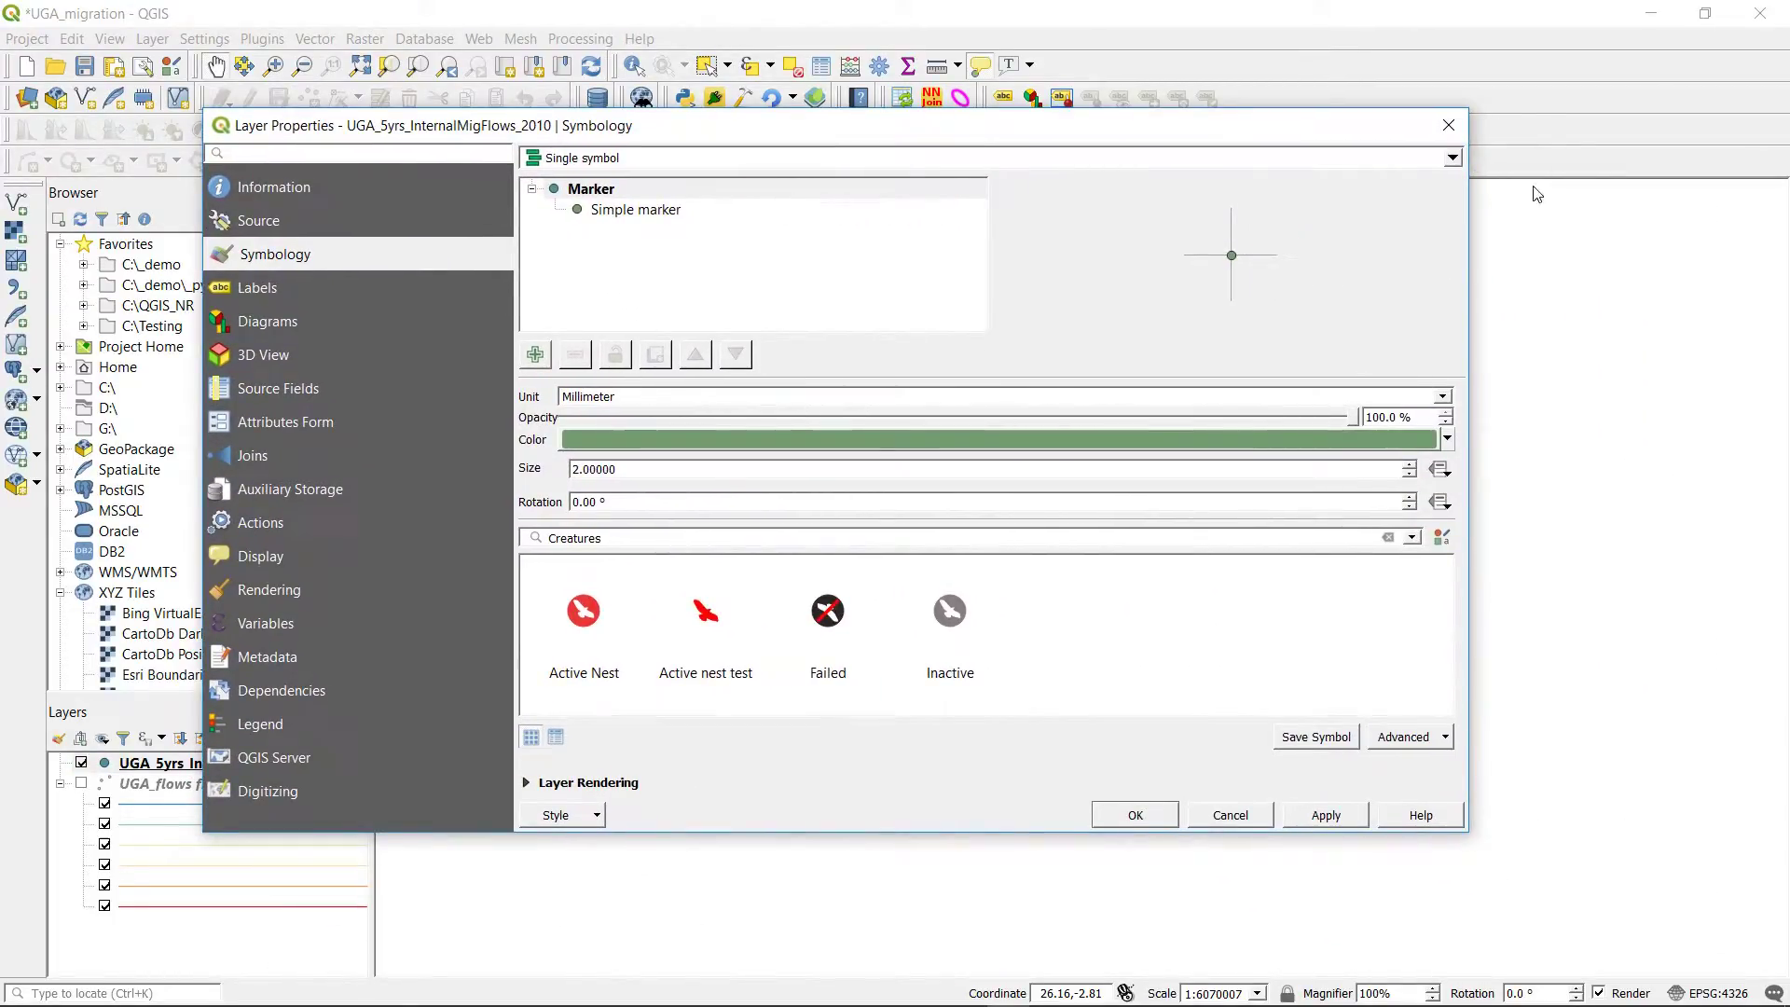
left_click(1451, 157)
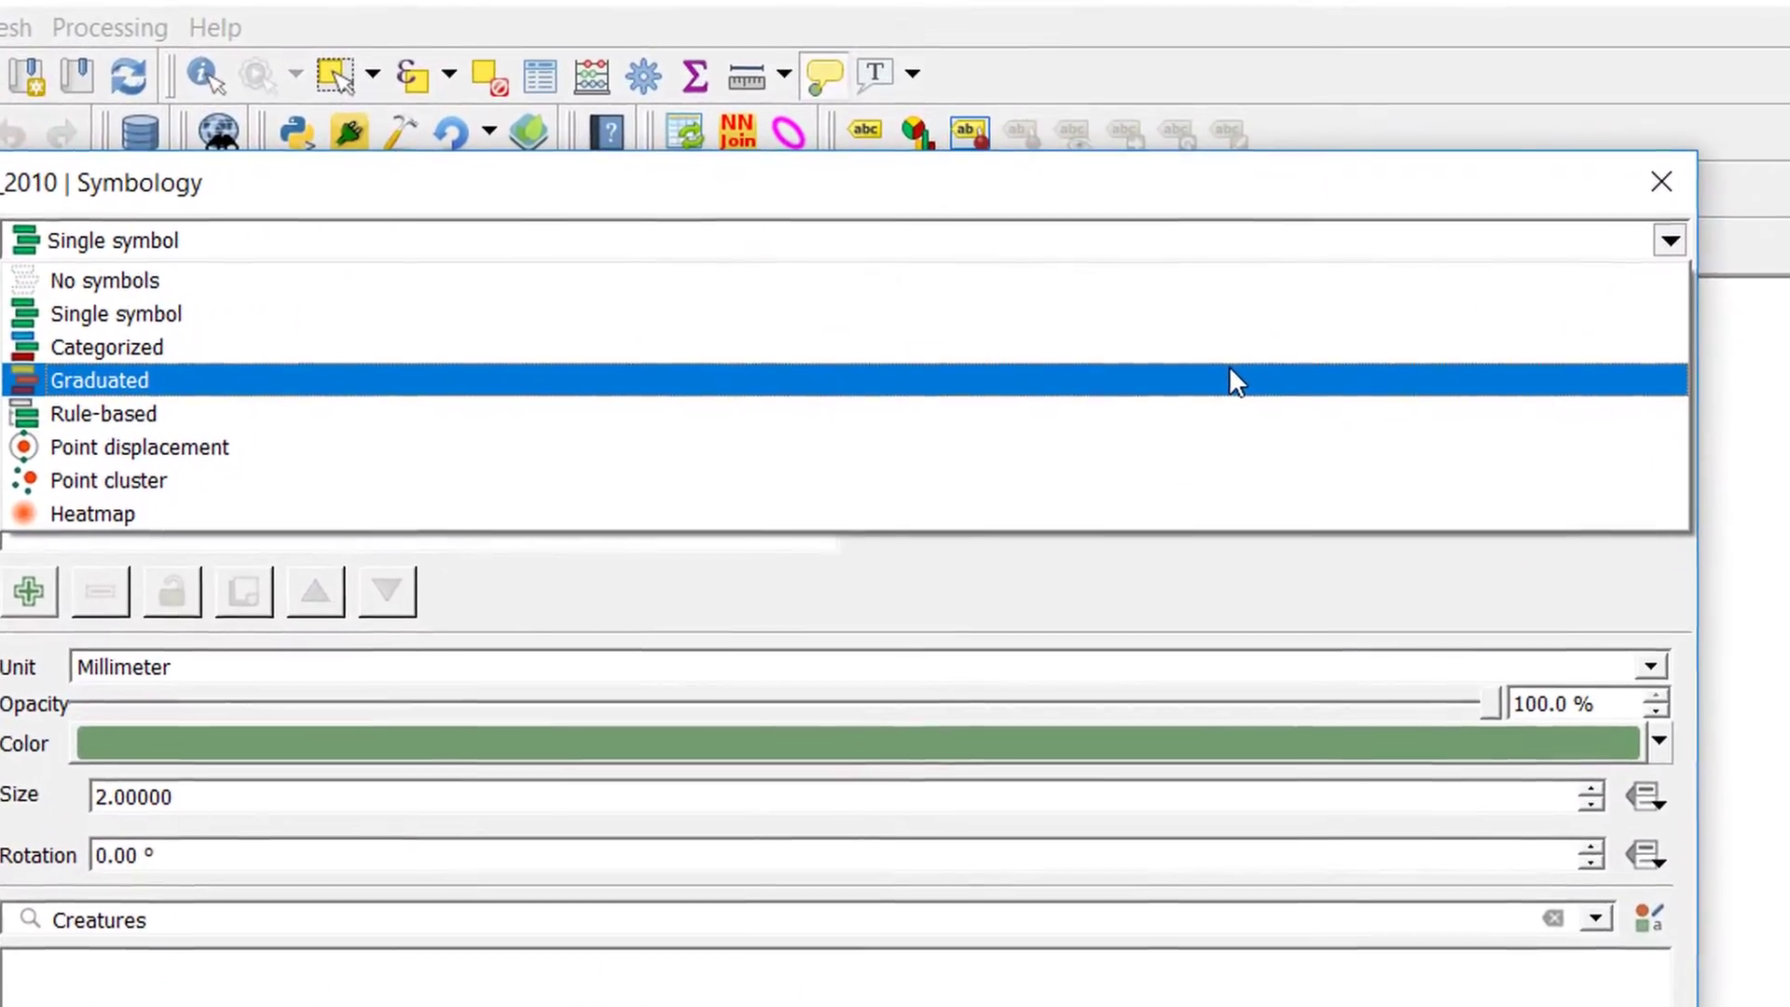
left_click(1231, 377)
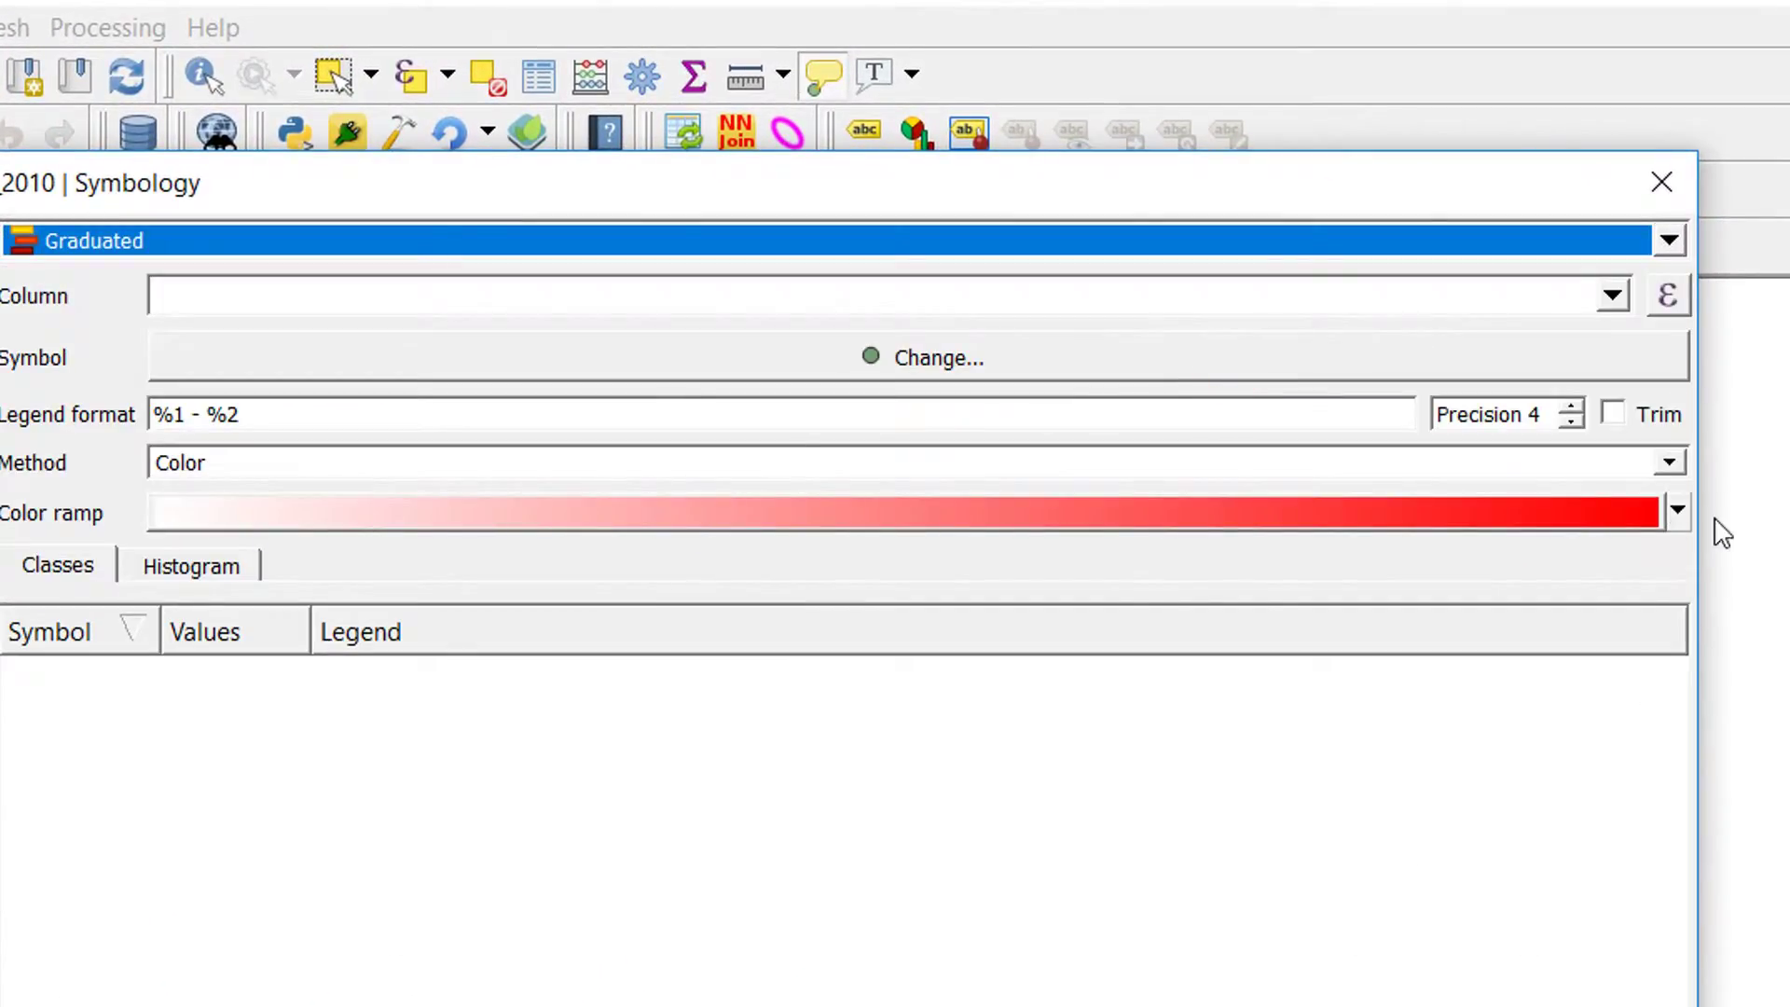
left_click(1679, 515)
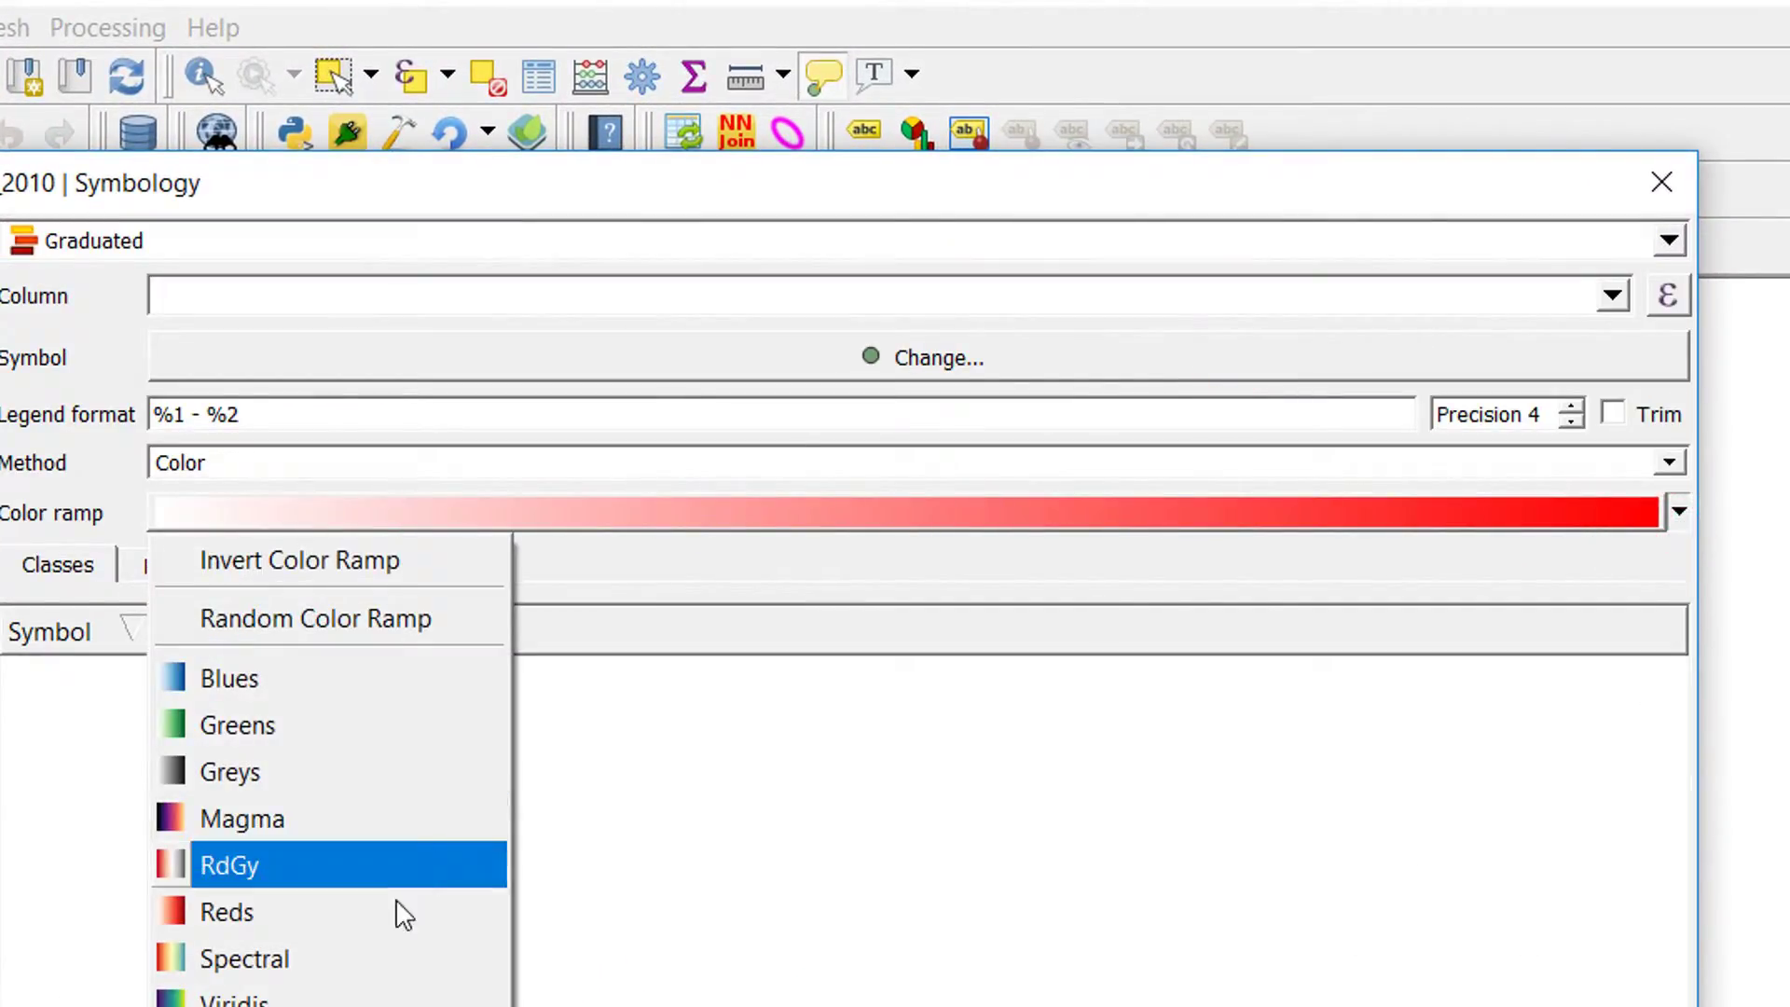
left_click(305, 964)
left_click(541, 509)
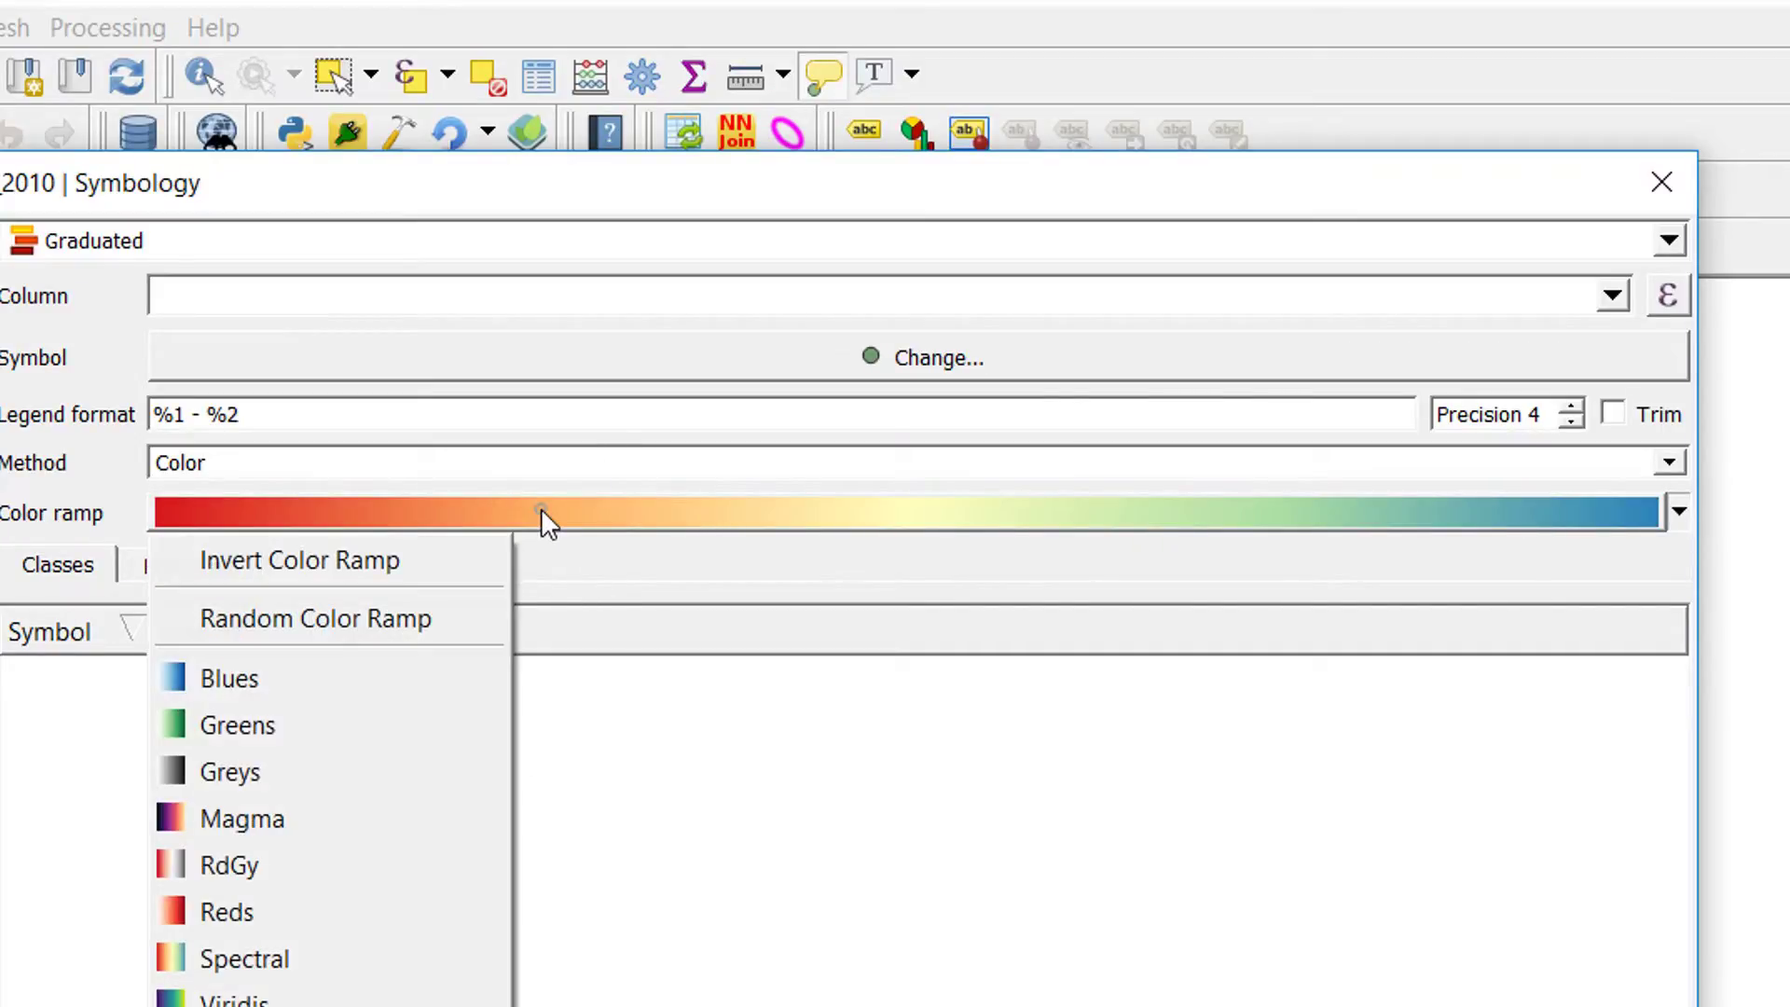
left_click(387, 563)
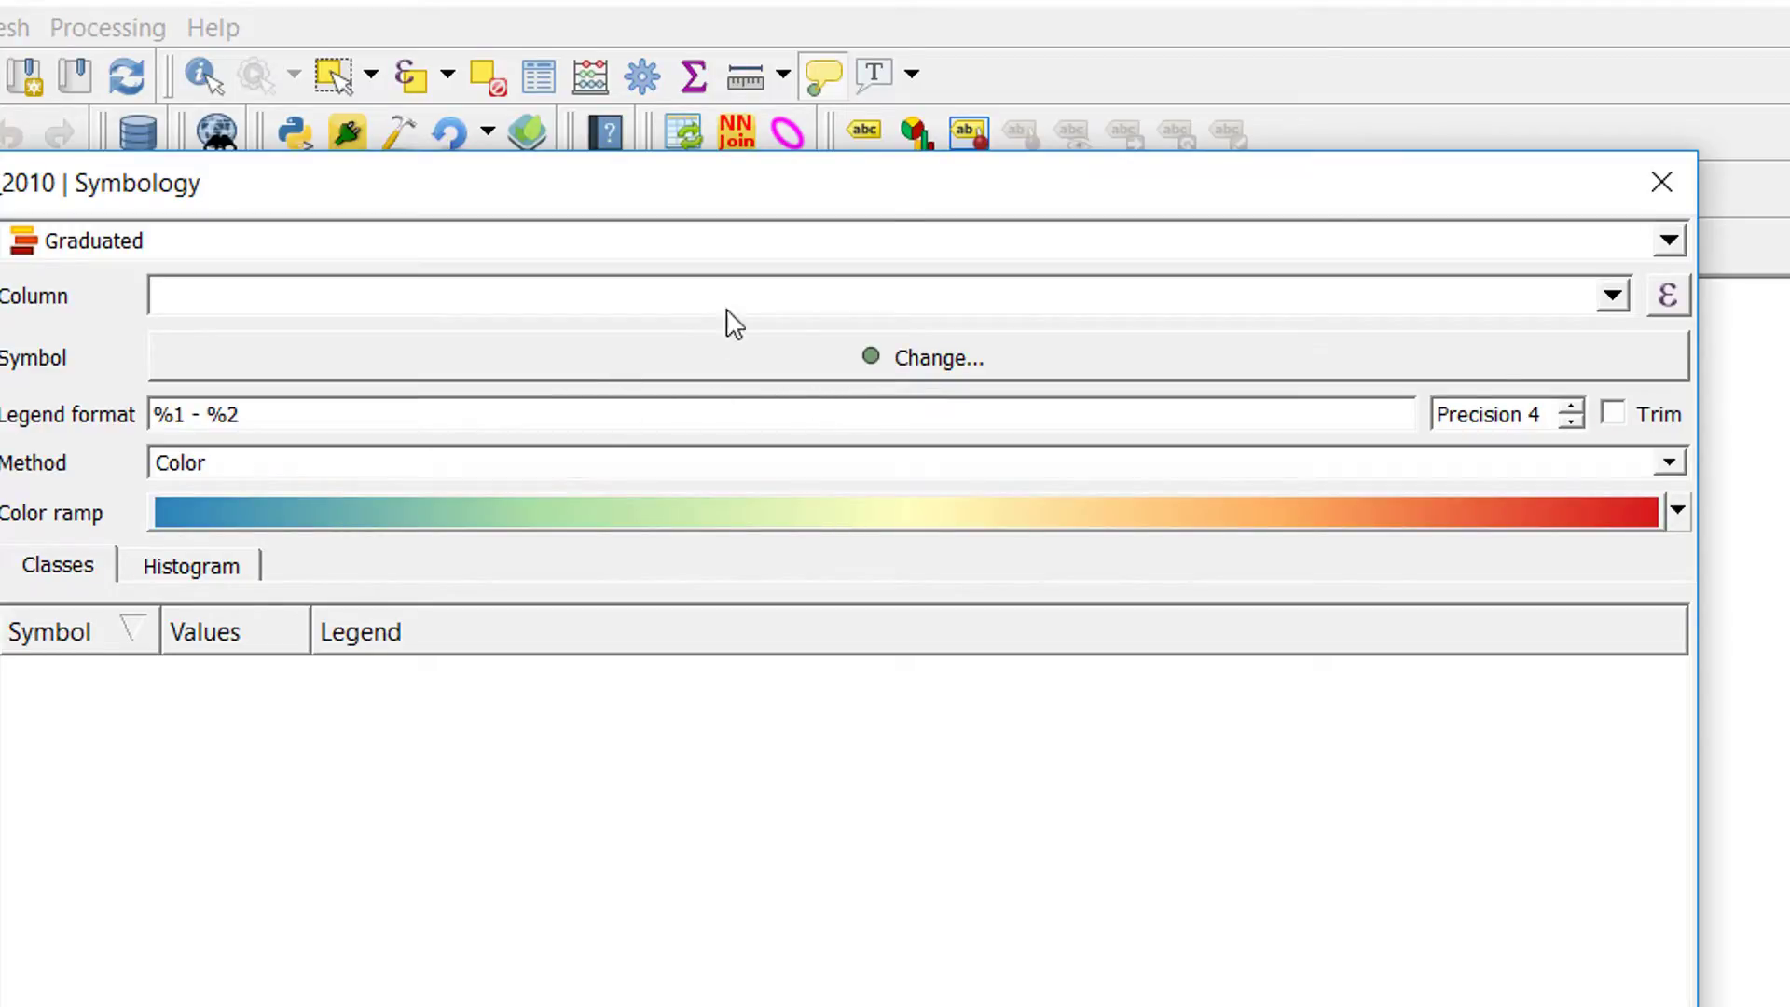
left_click(874, 366)
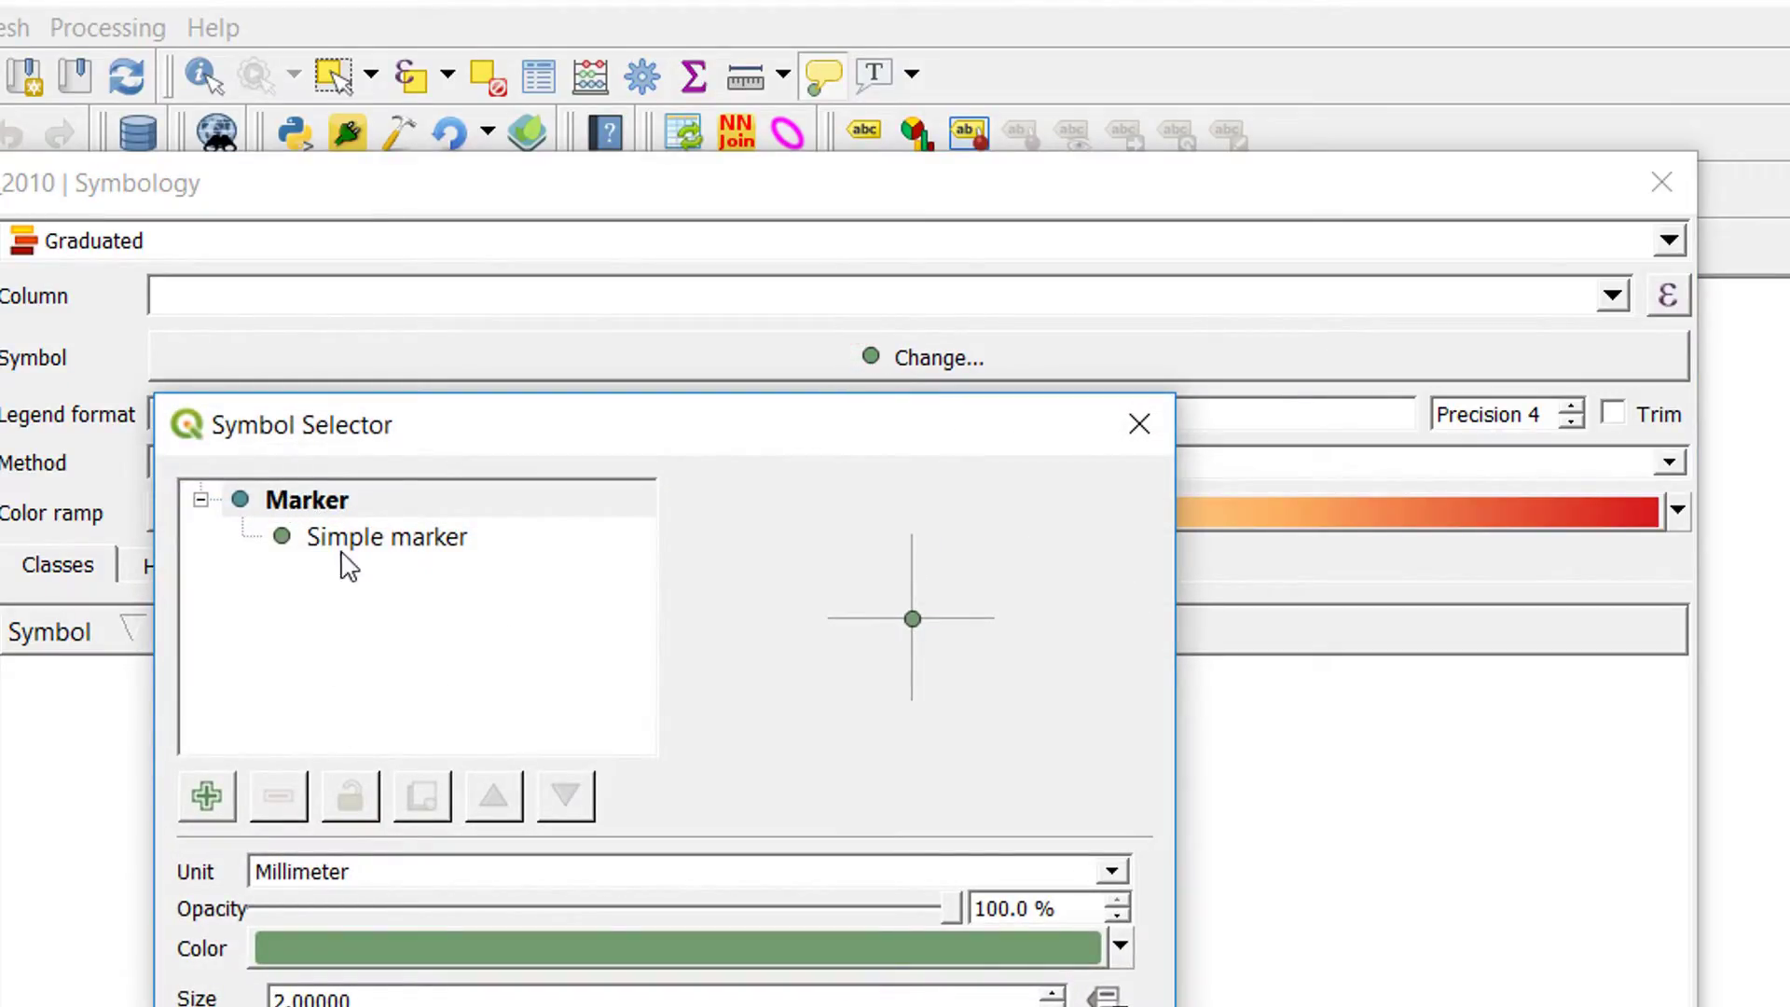
Change the base symbol layer to a Geometry generator with LineString output.
left_click(374, 548)
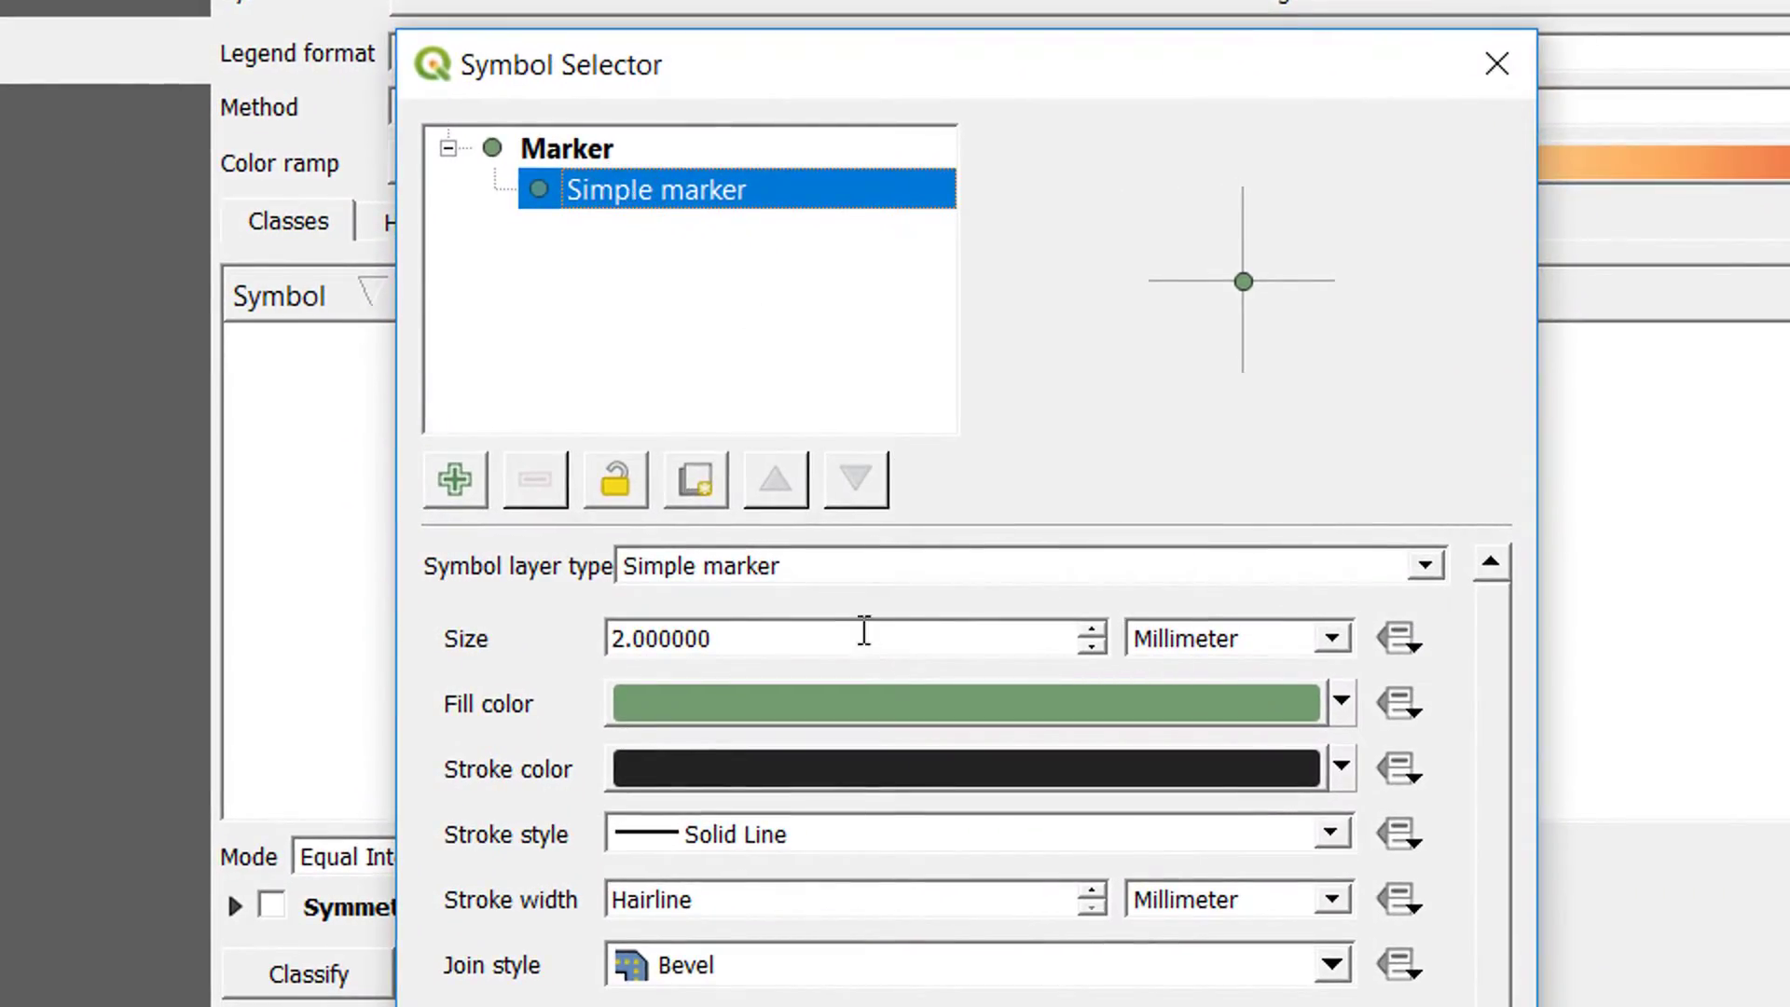
left_click(1425, 565)
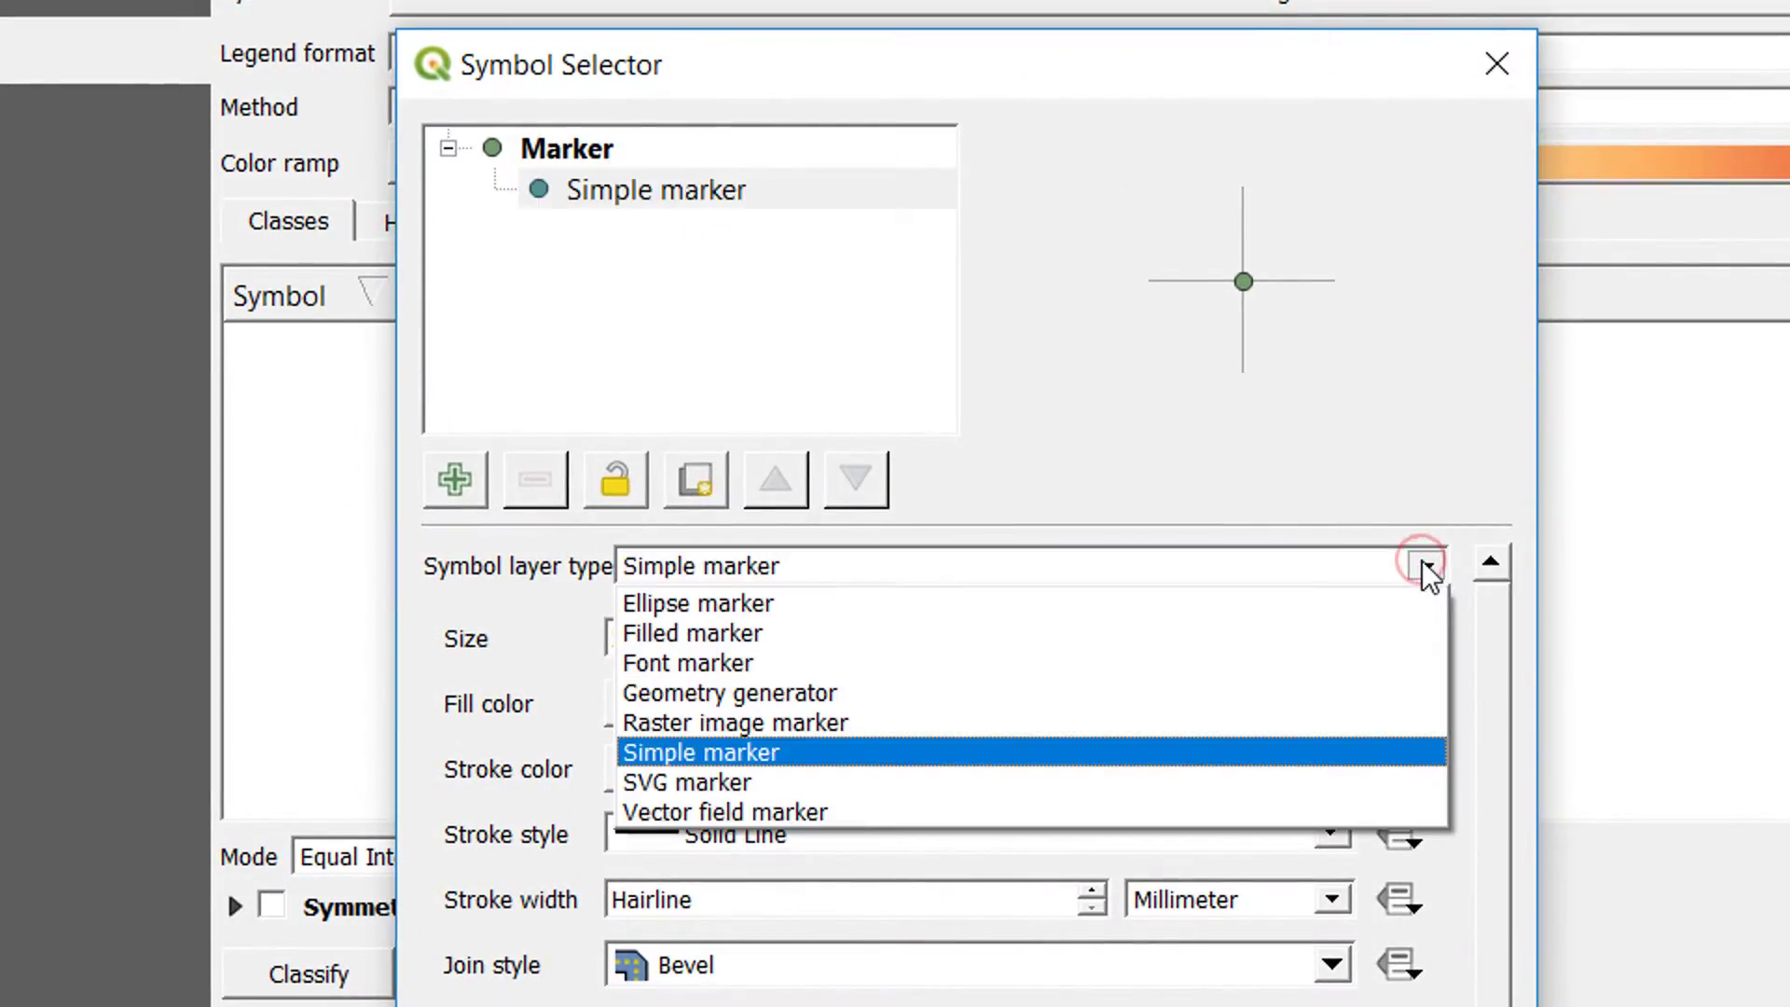
left_click(785, 692)
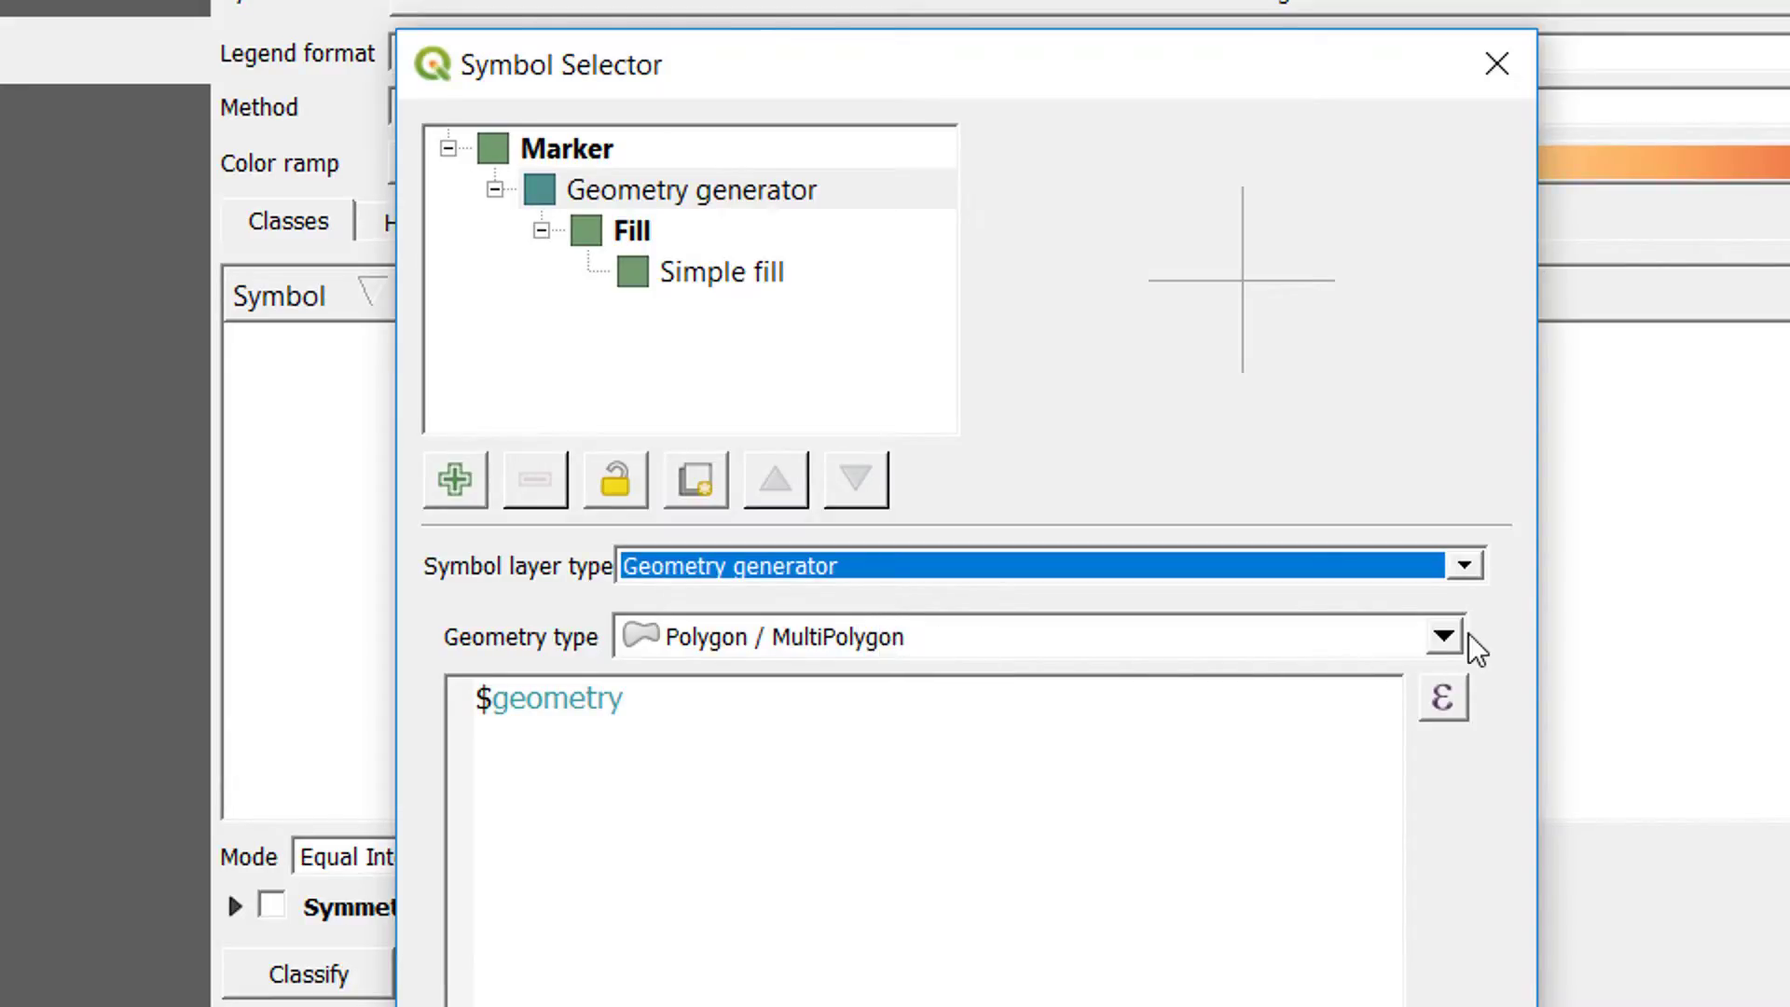
left_click(1442, 638)
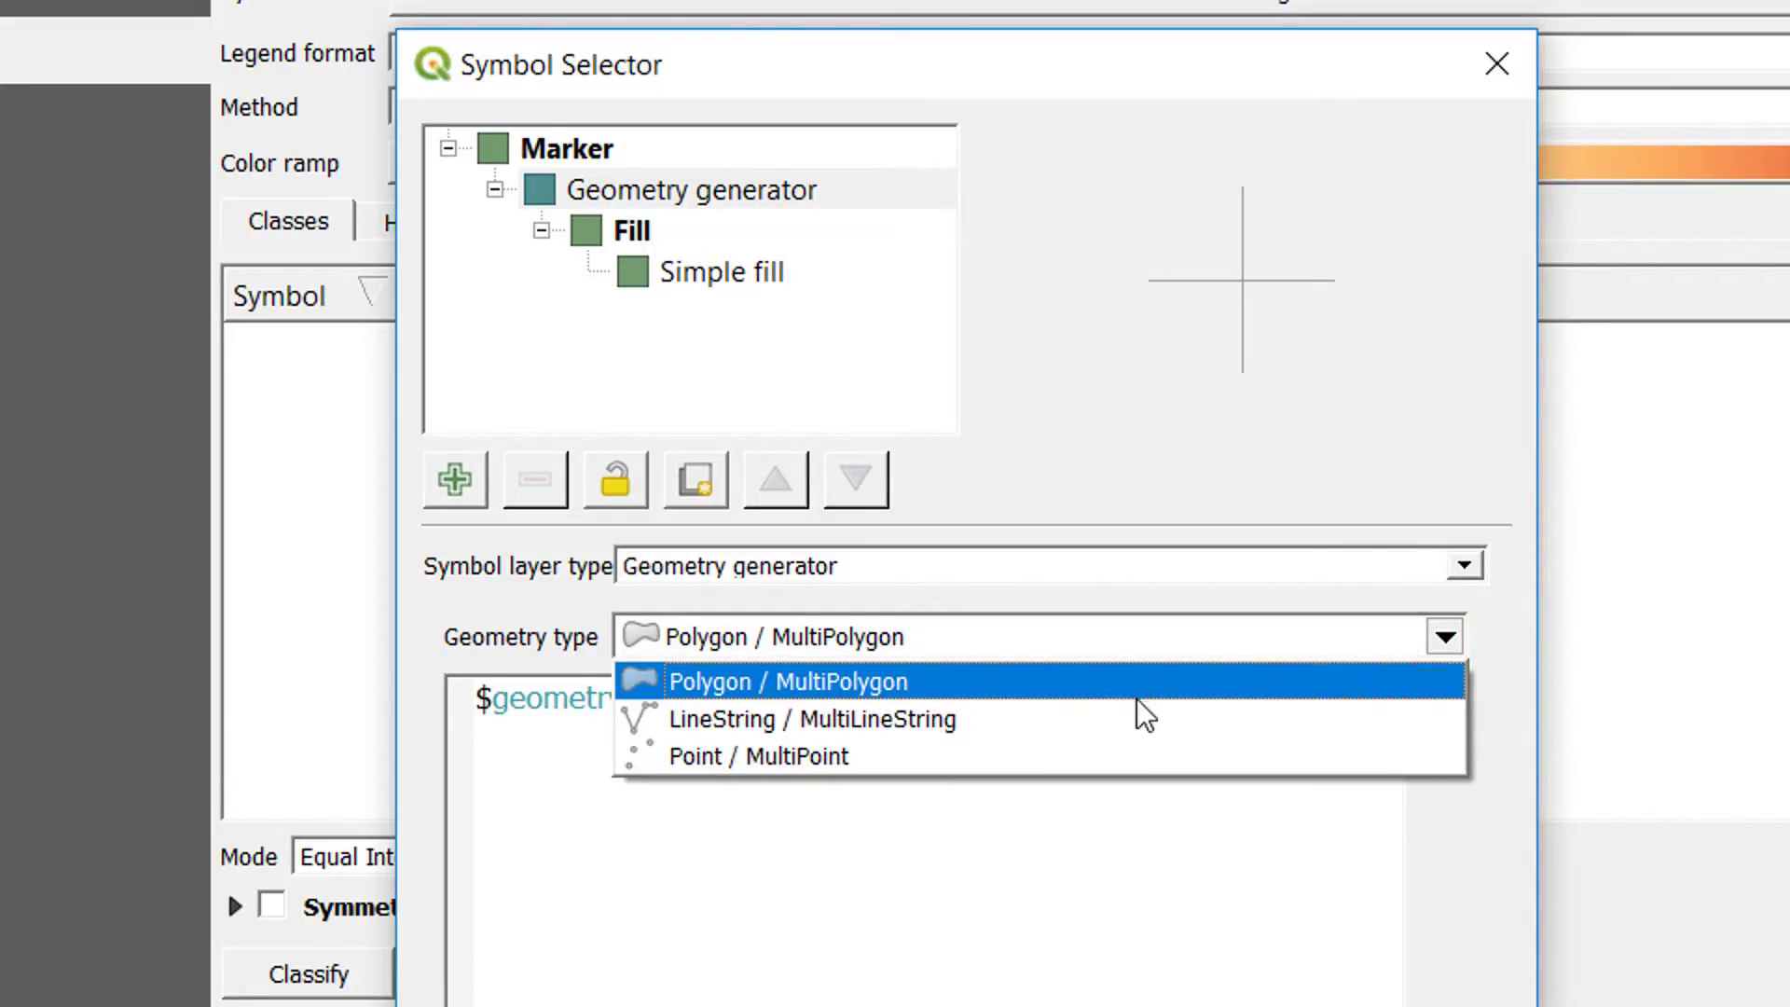
left_click(997, 724)
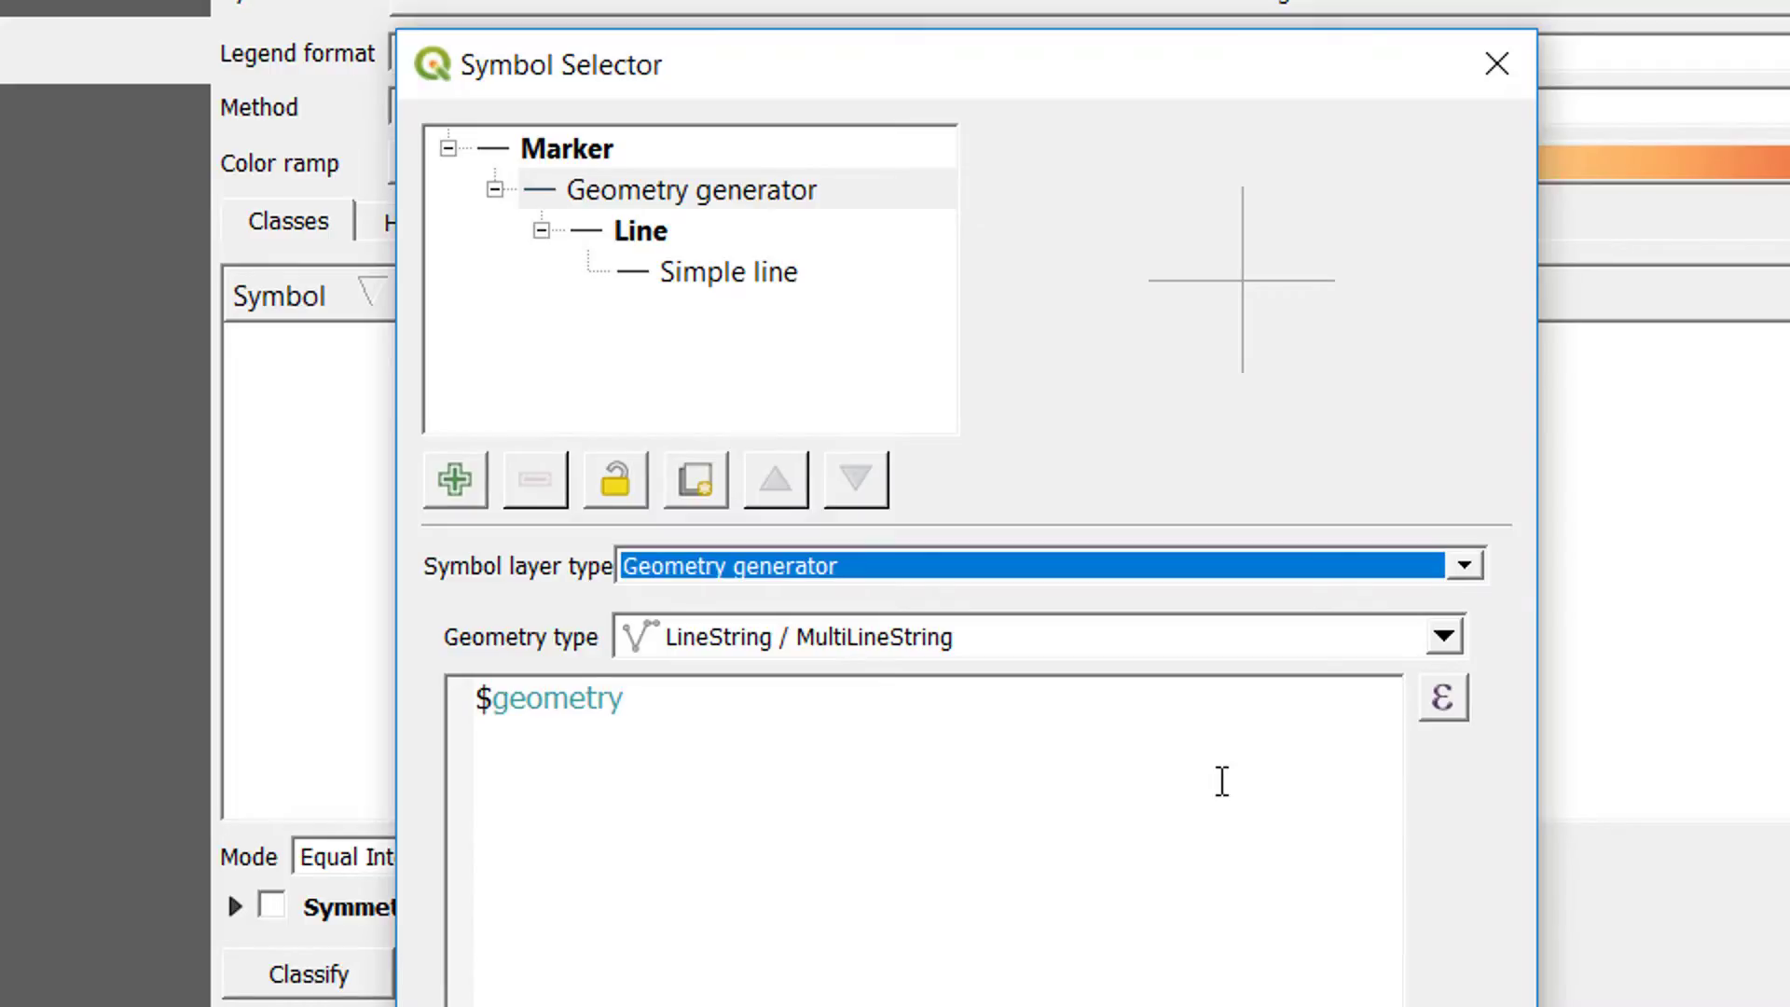
left_click(1445, 702)
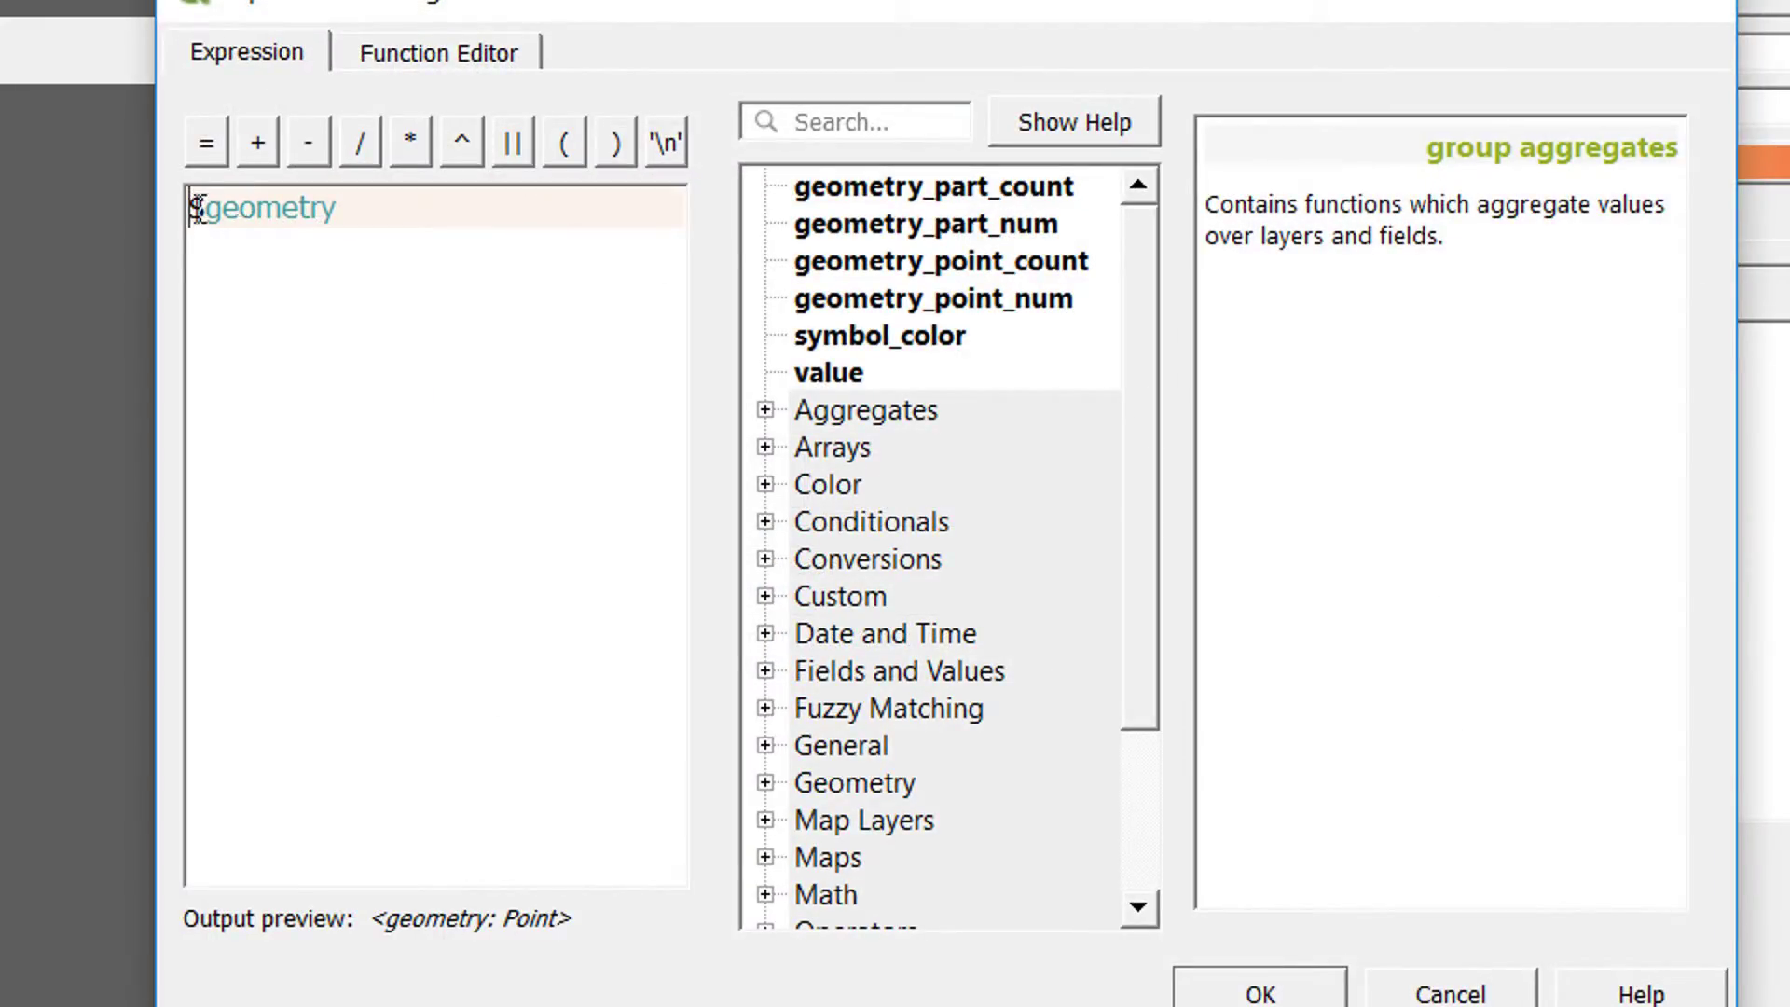
Start the expression as make_line( $geometry, using the 'make' function search.
left_click(863, 123)
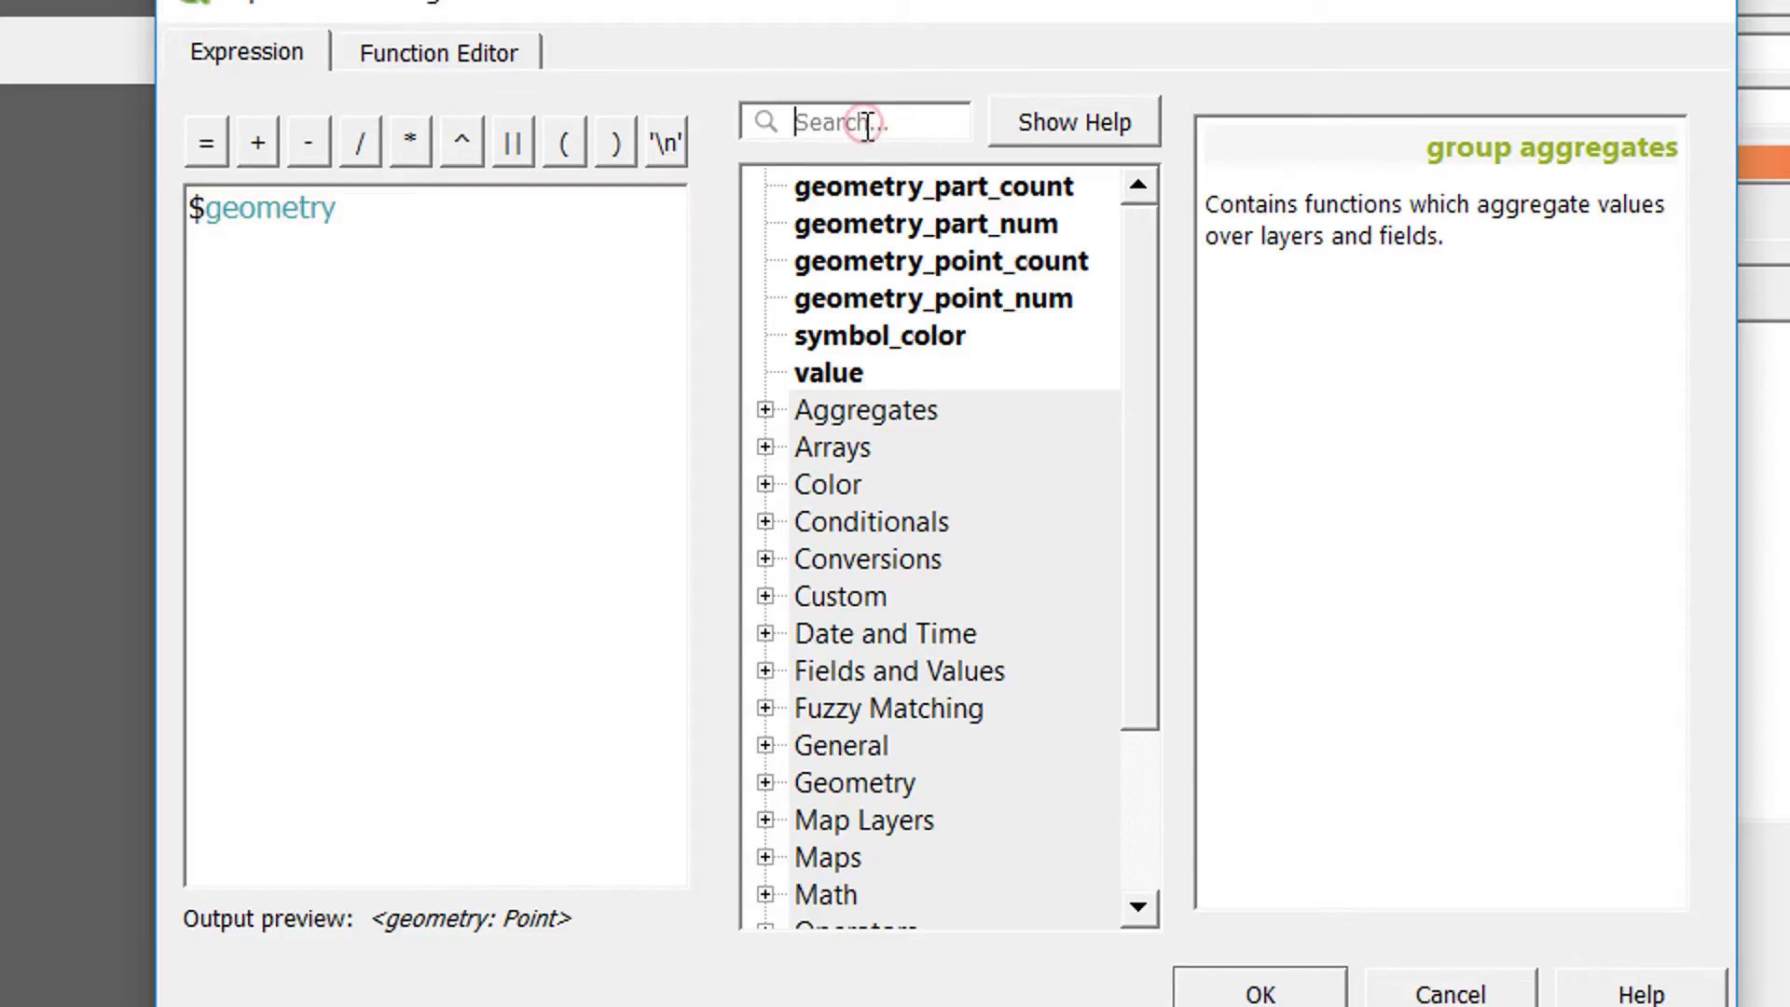
type("make")
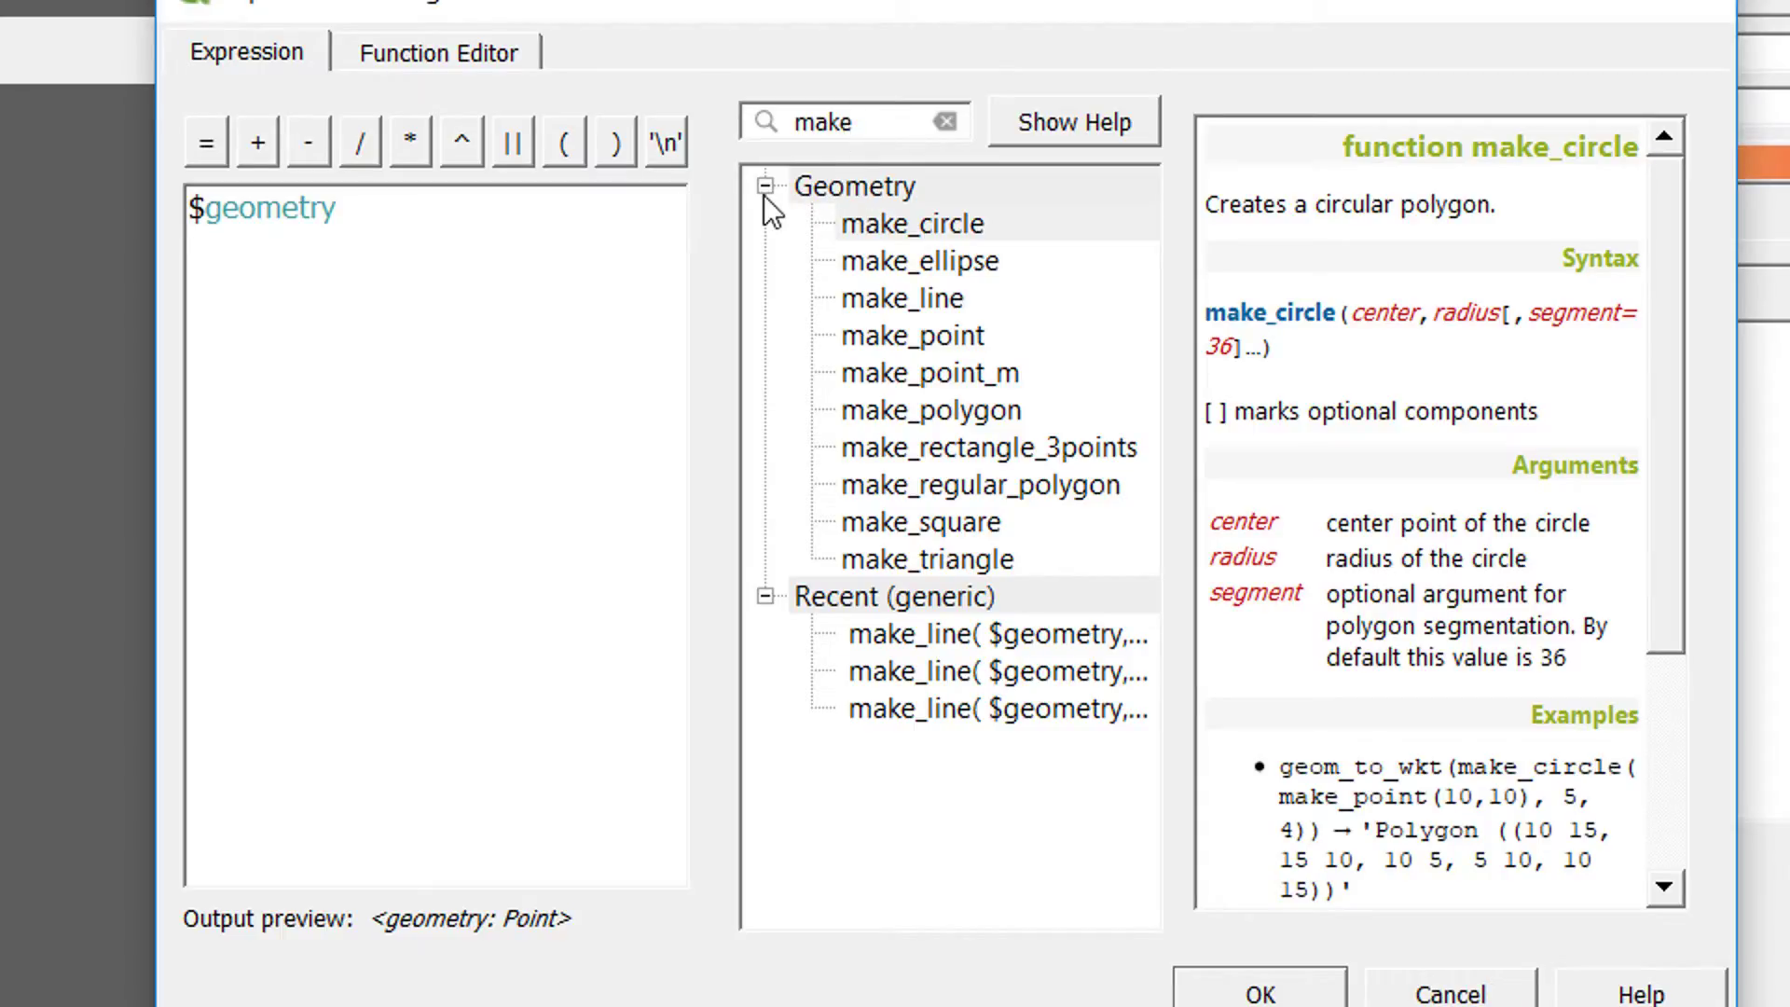
left_click(935, 299)
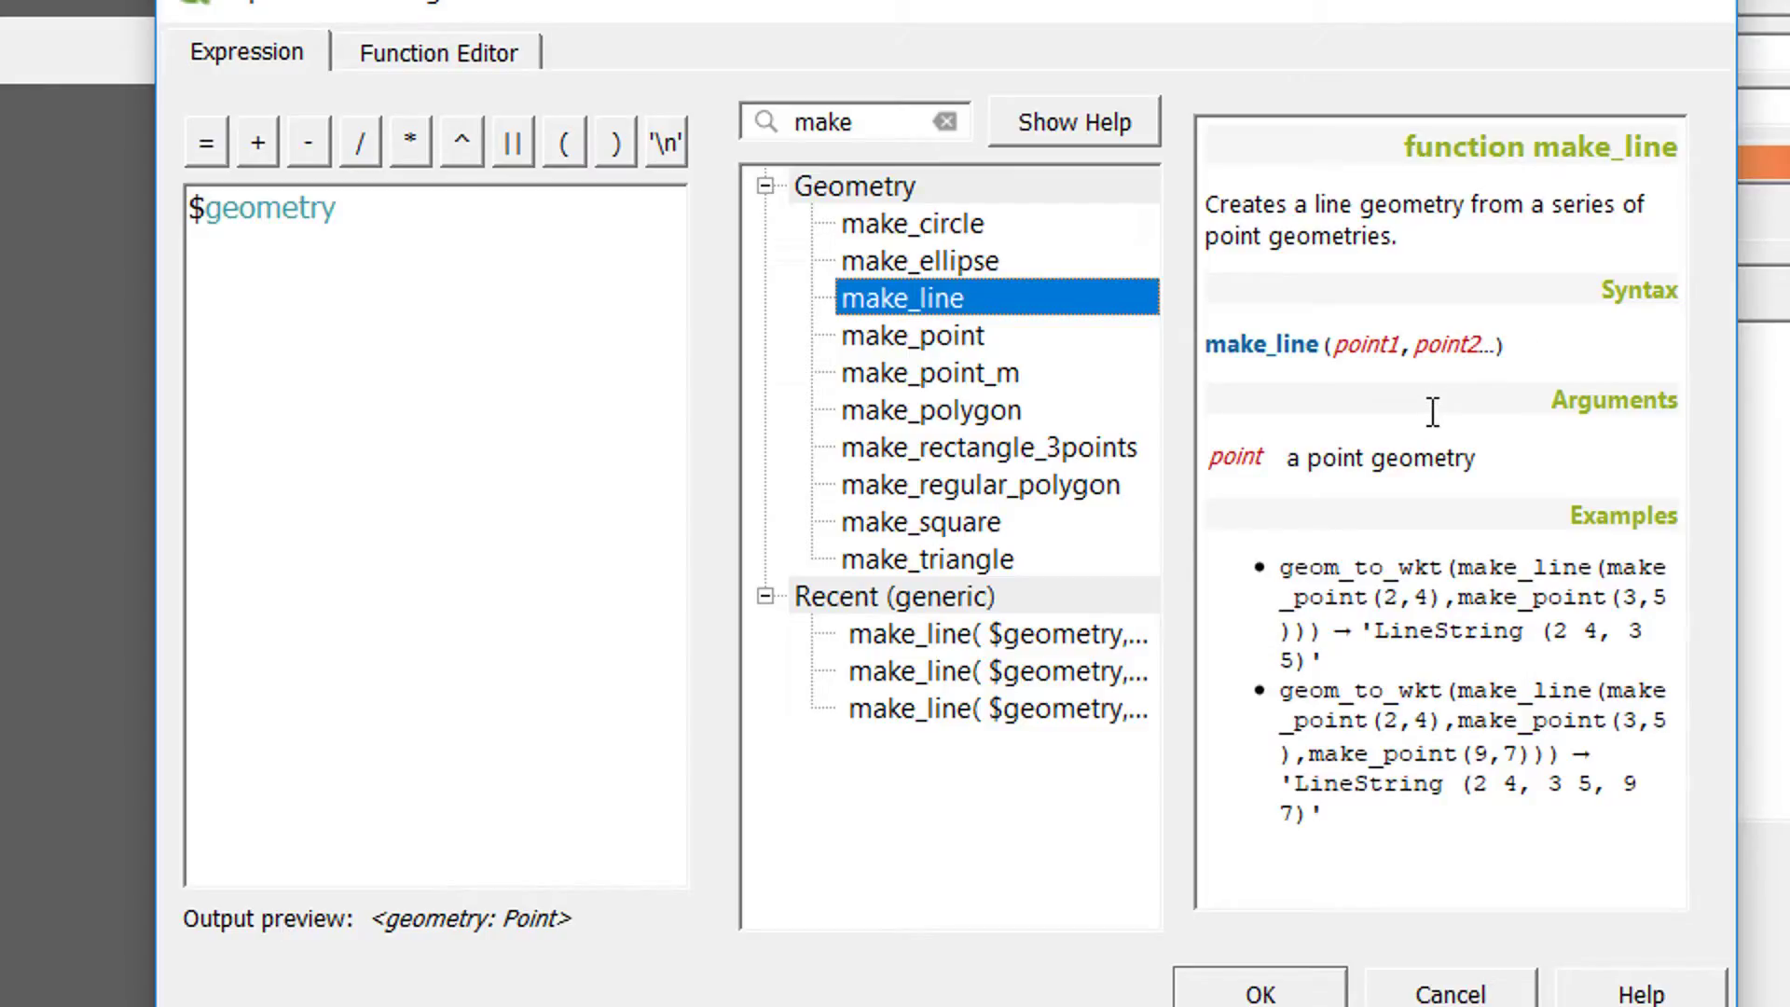
double_click(913, 299)
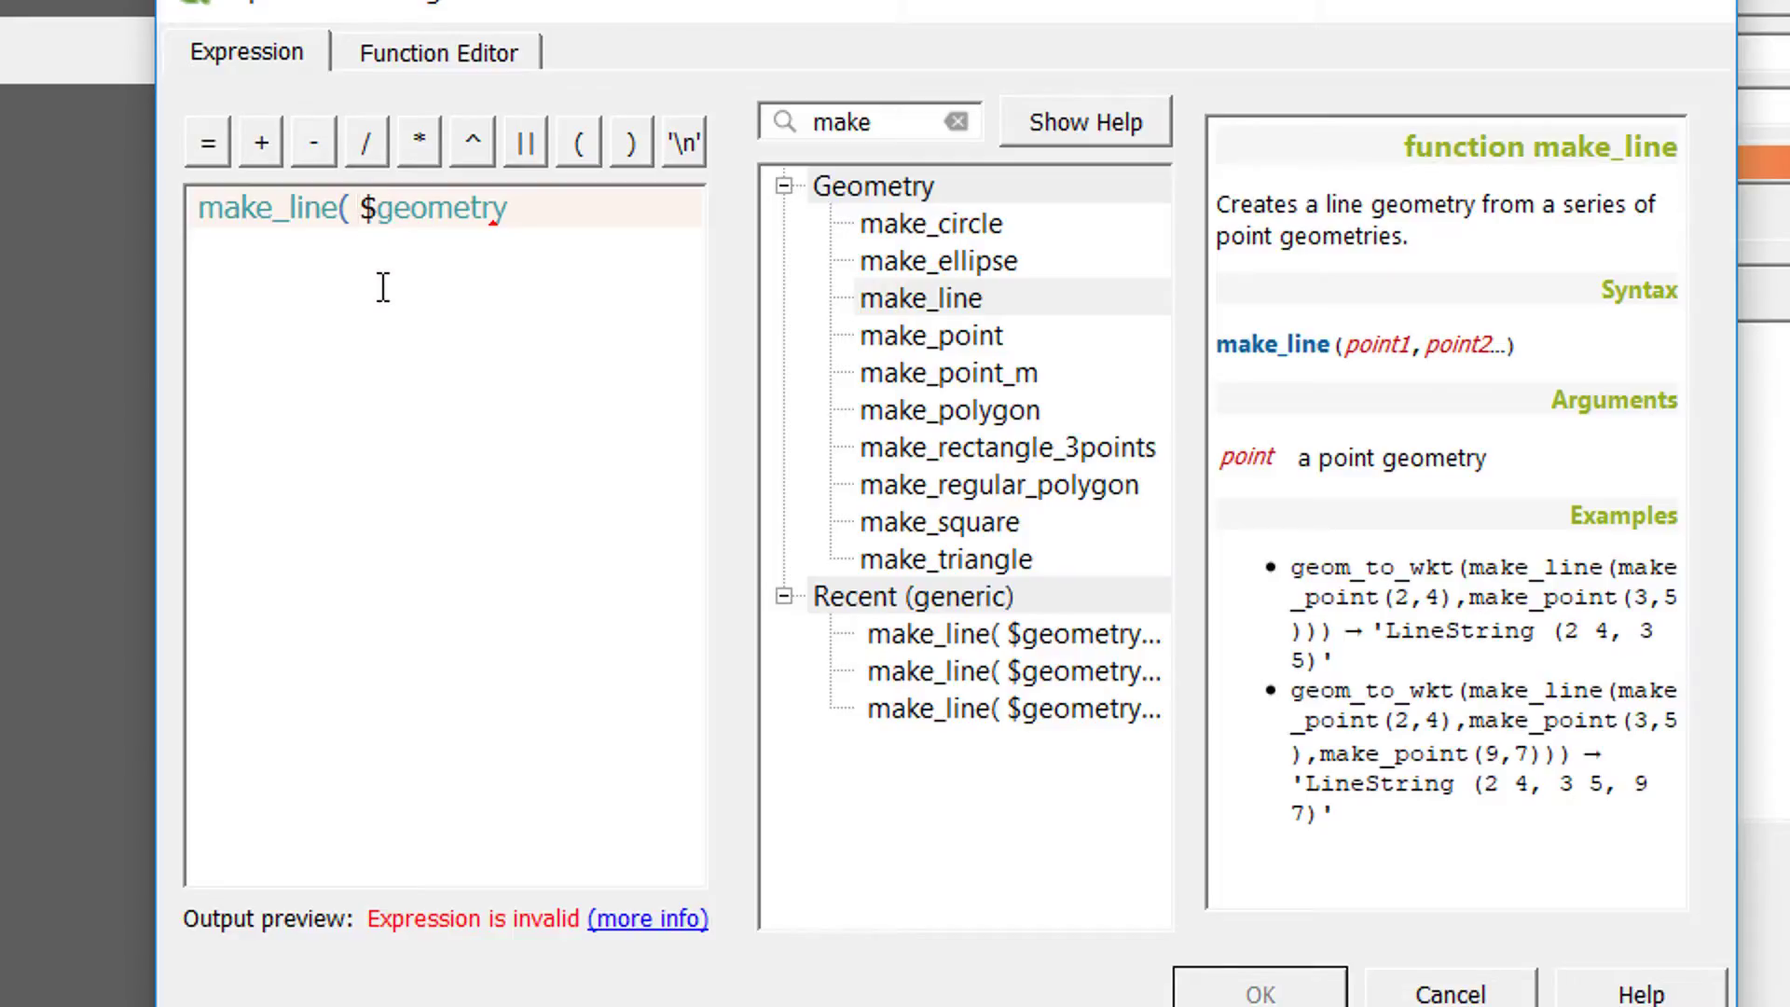
left_click(508, 210)
mouse_move(676, 363)
type(",")
Add make_point( "LONTO", "LATTO" ) as the line's second point and close the brackets.
double_click(948, 339)
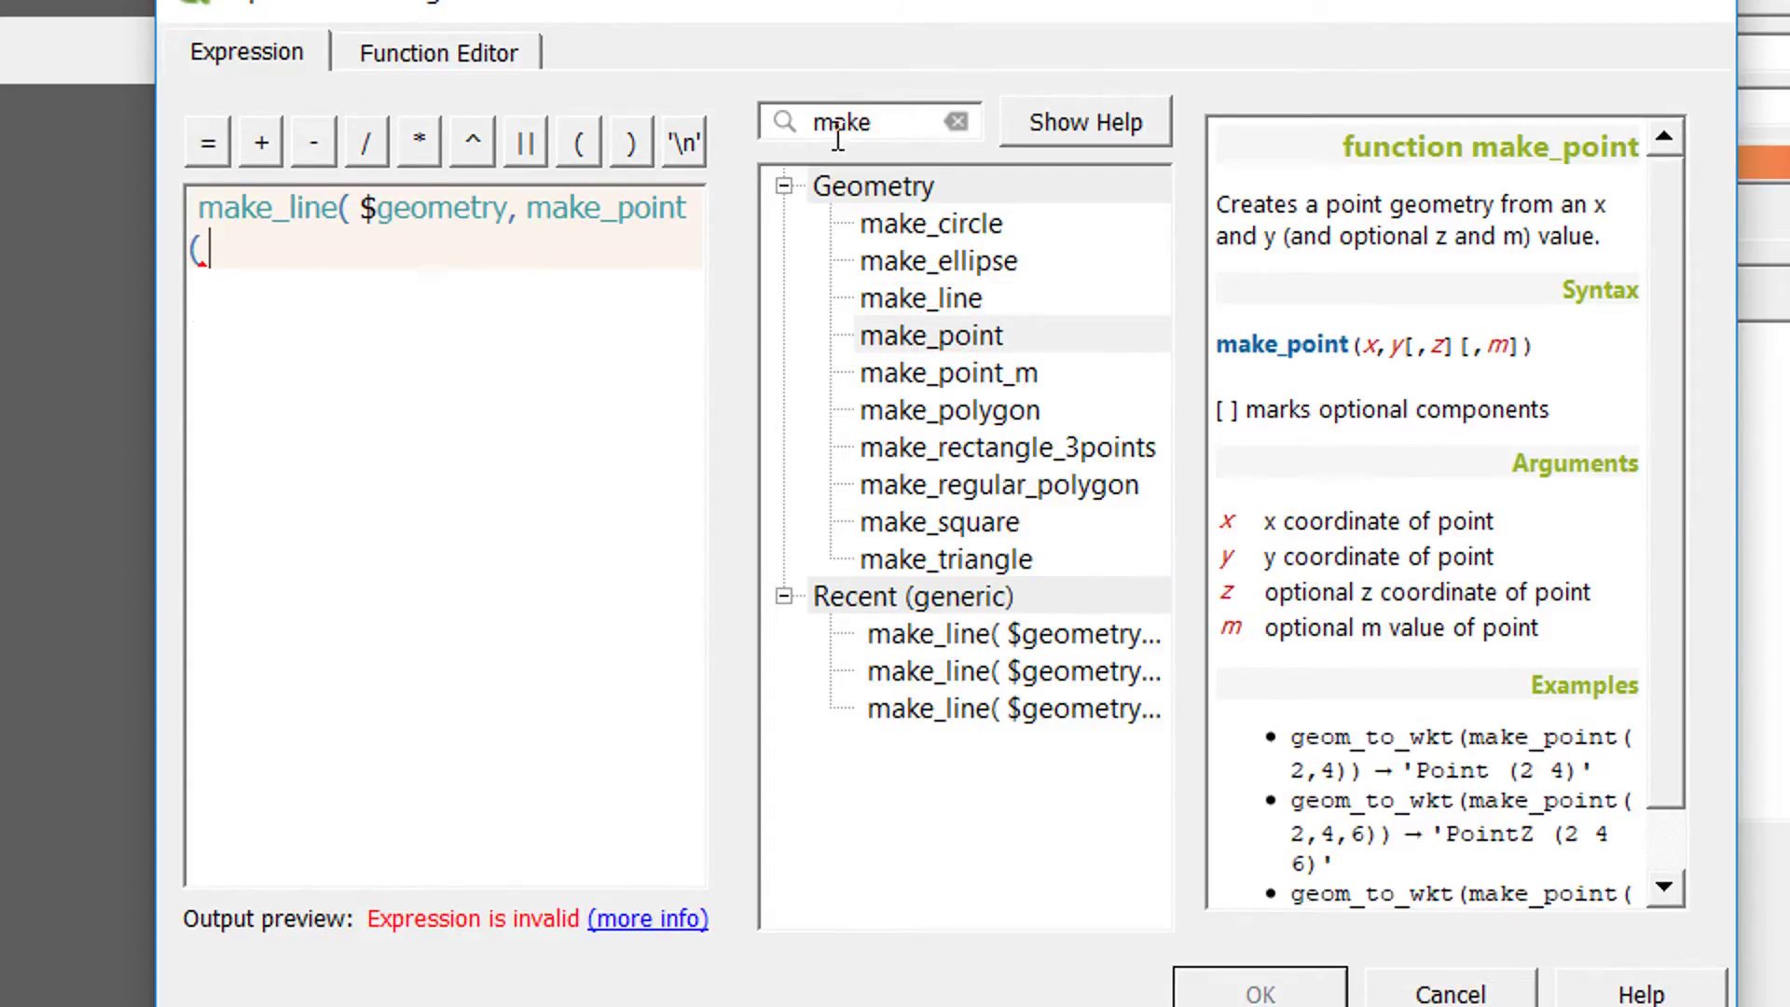
left_click(784, 187)
left_click(784, 224)
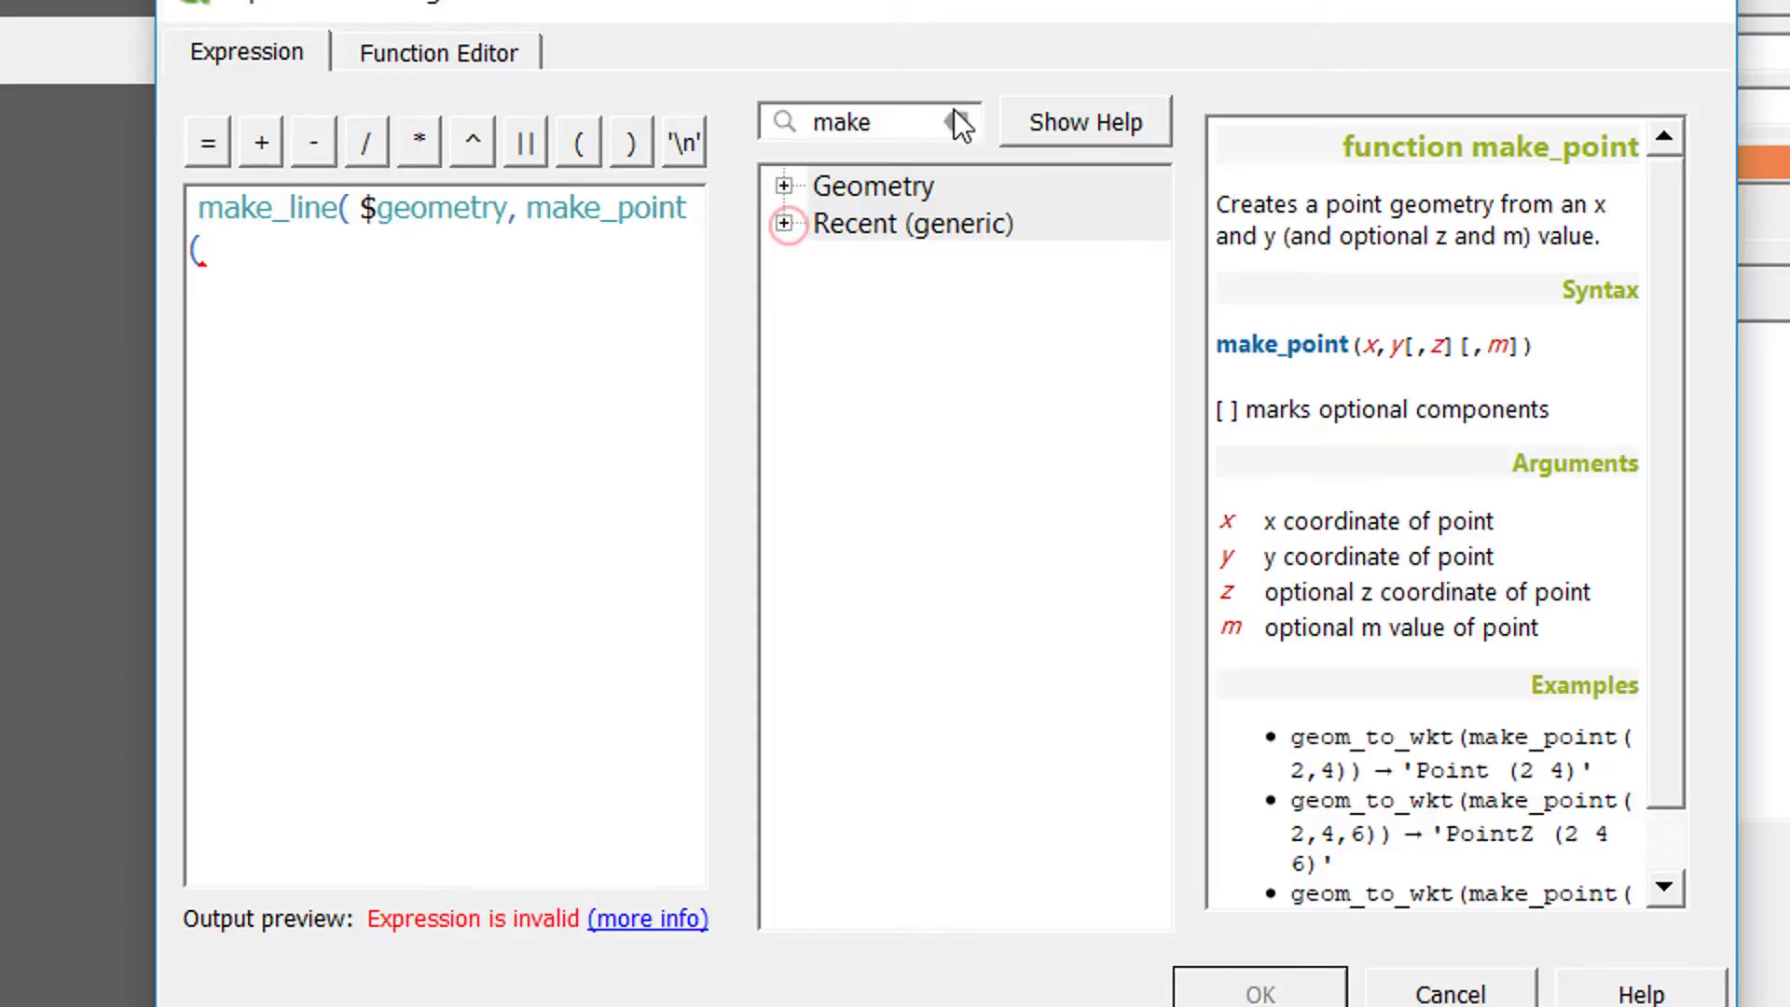
left_click(966, 107)
left_click(957, 123)
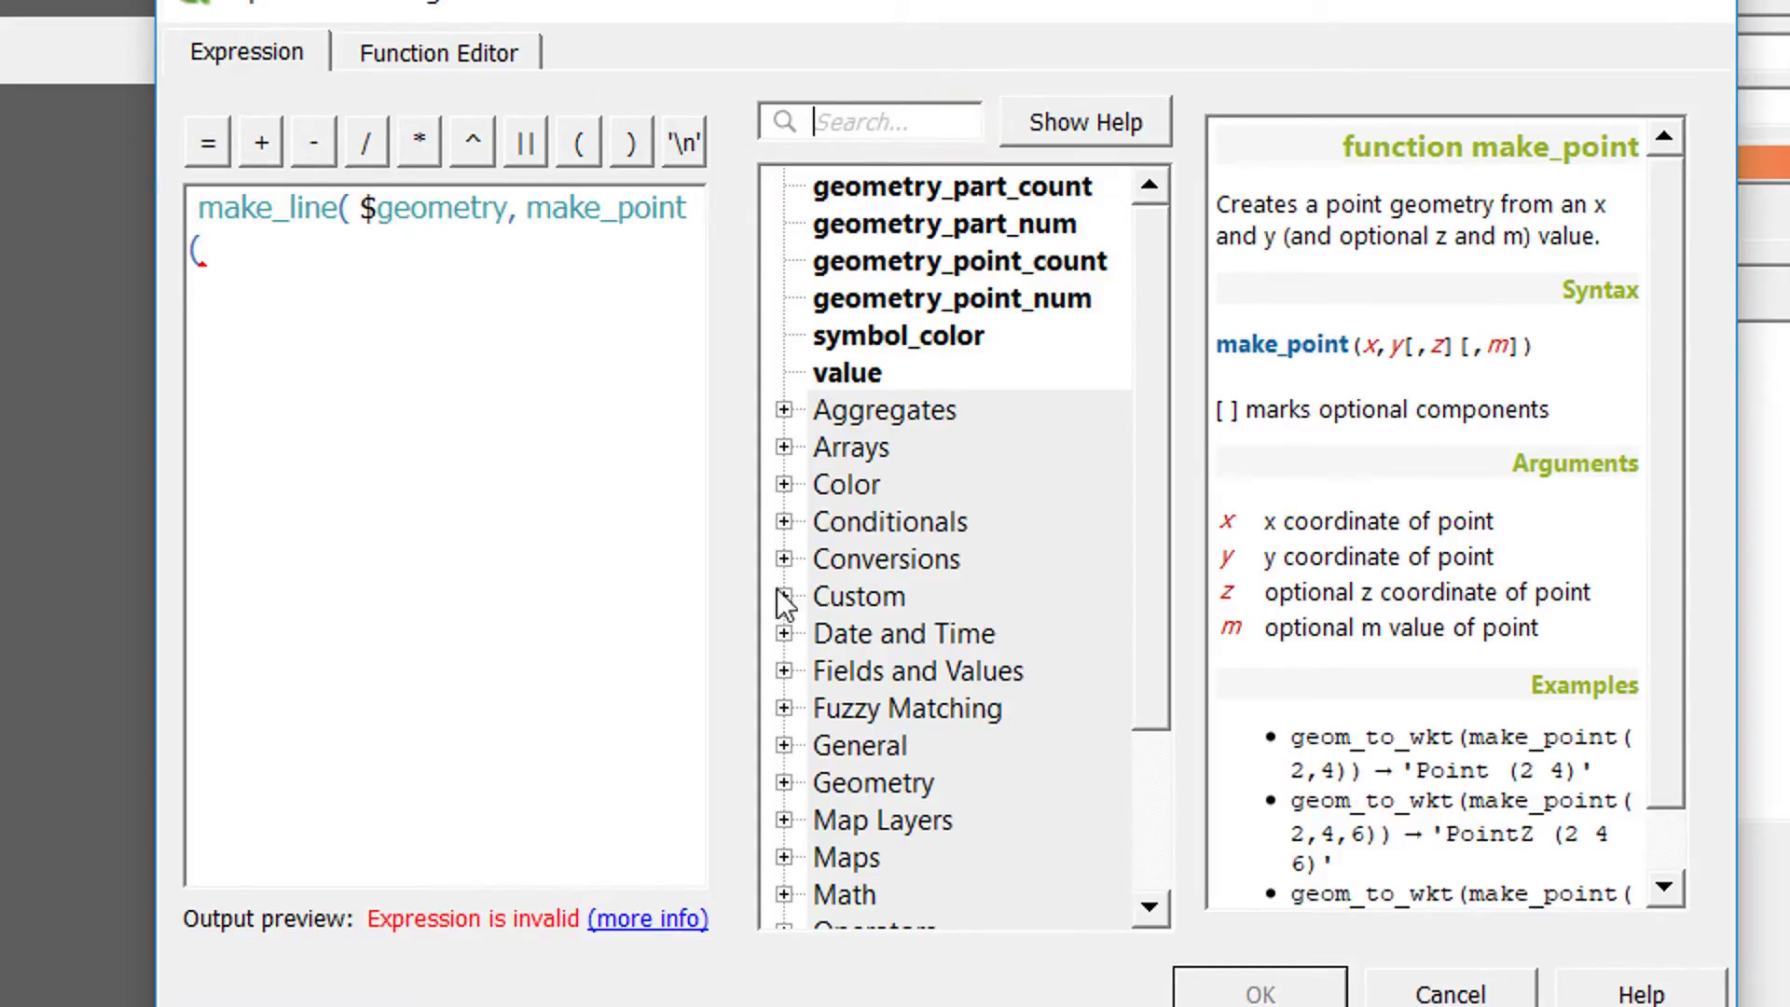
left_click(784, 670)
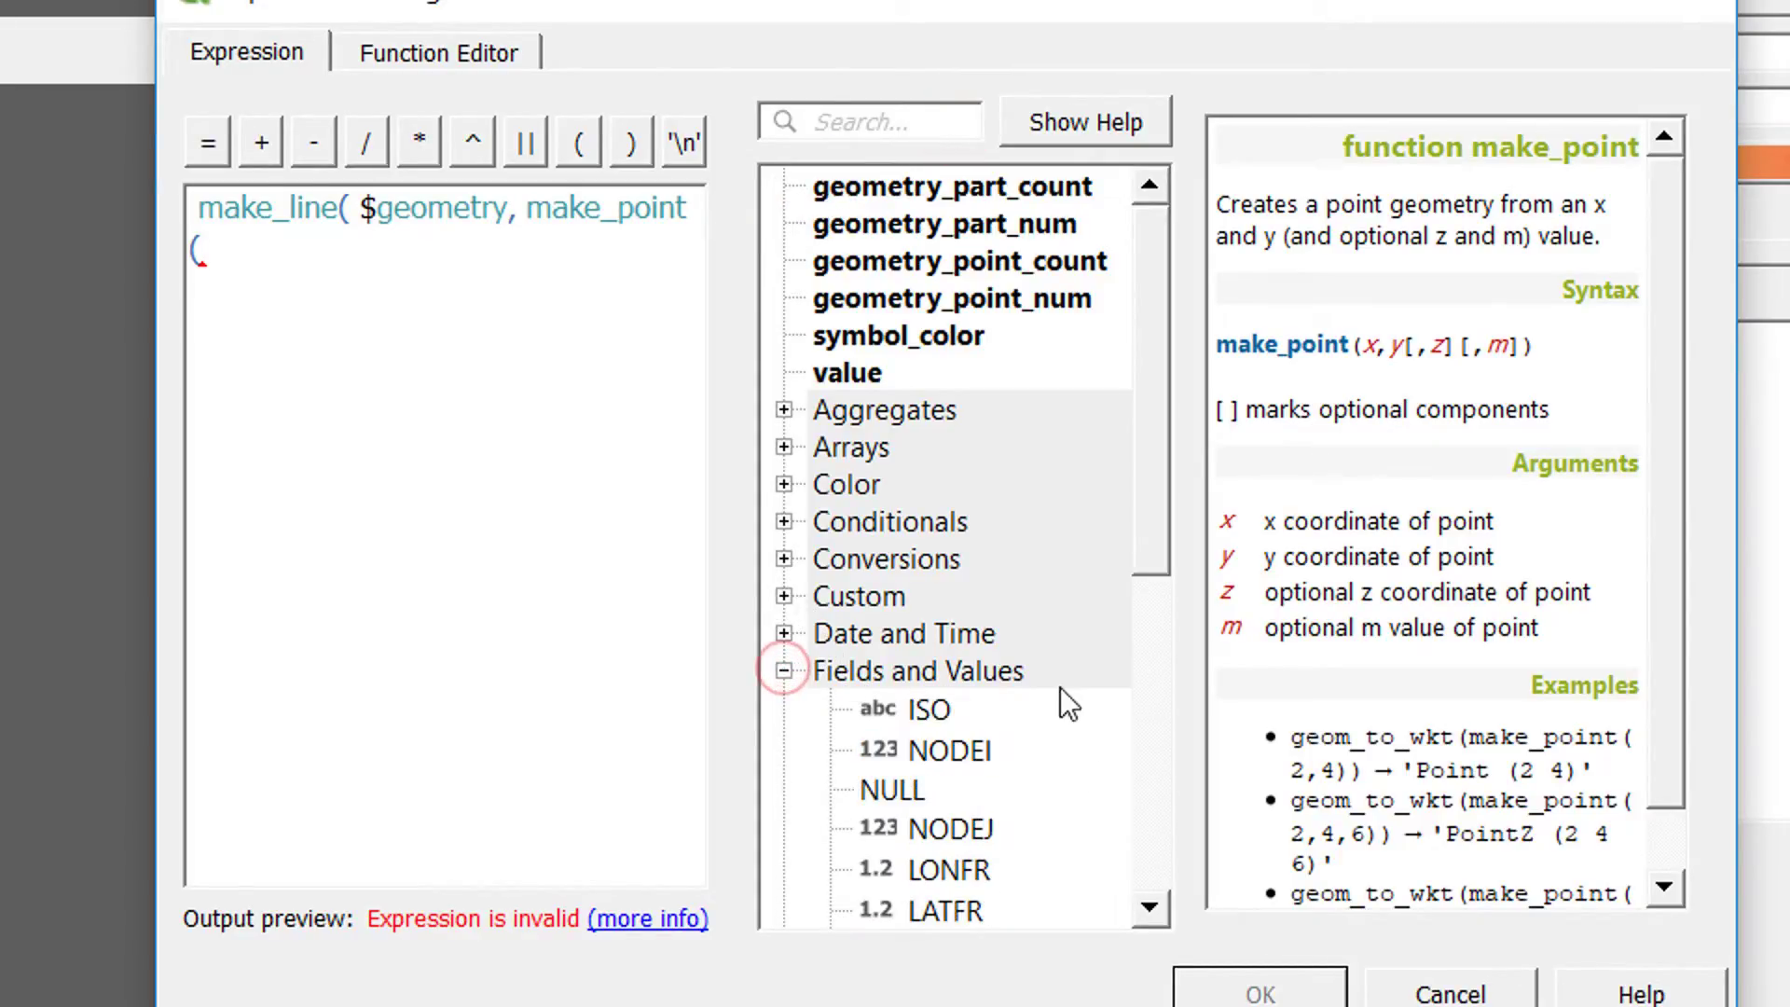
scroll(1015, 684, "down", 3)
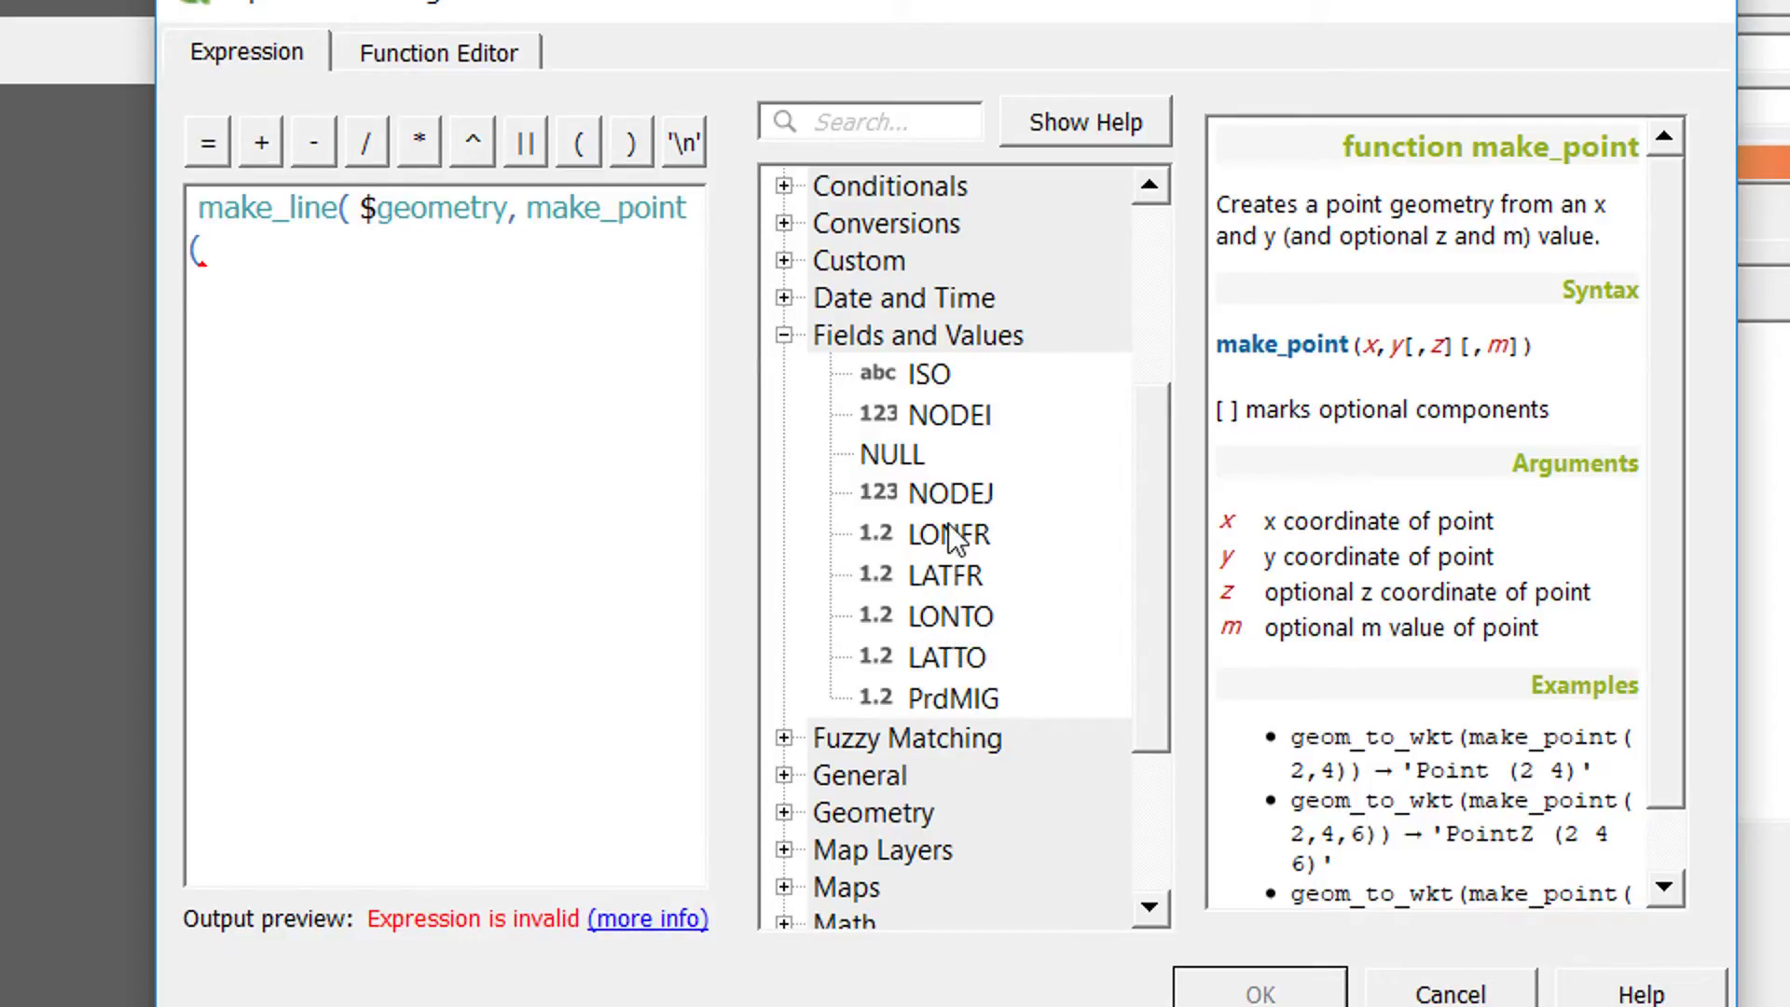
double_click(948, 618)
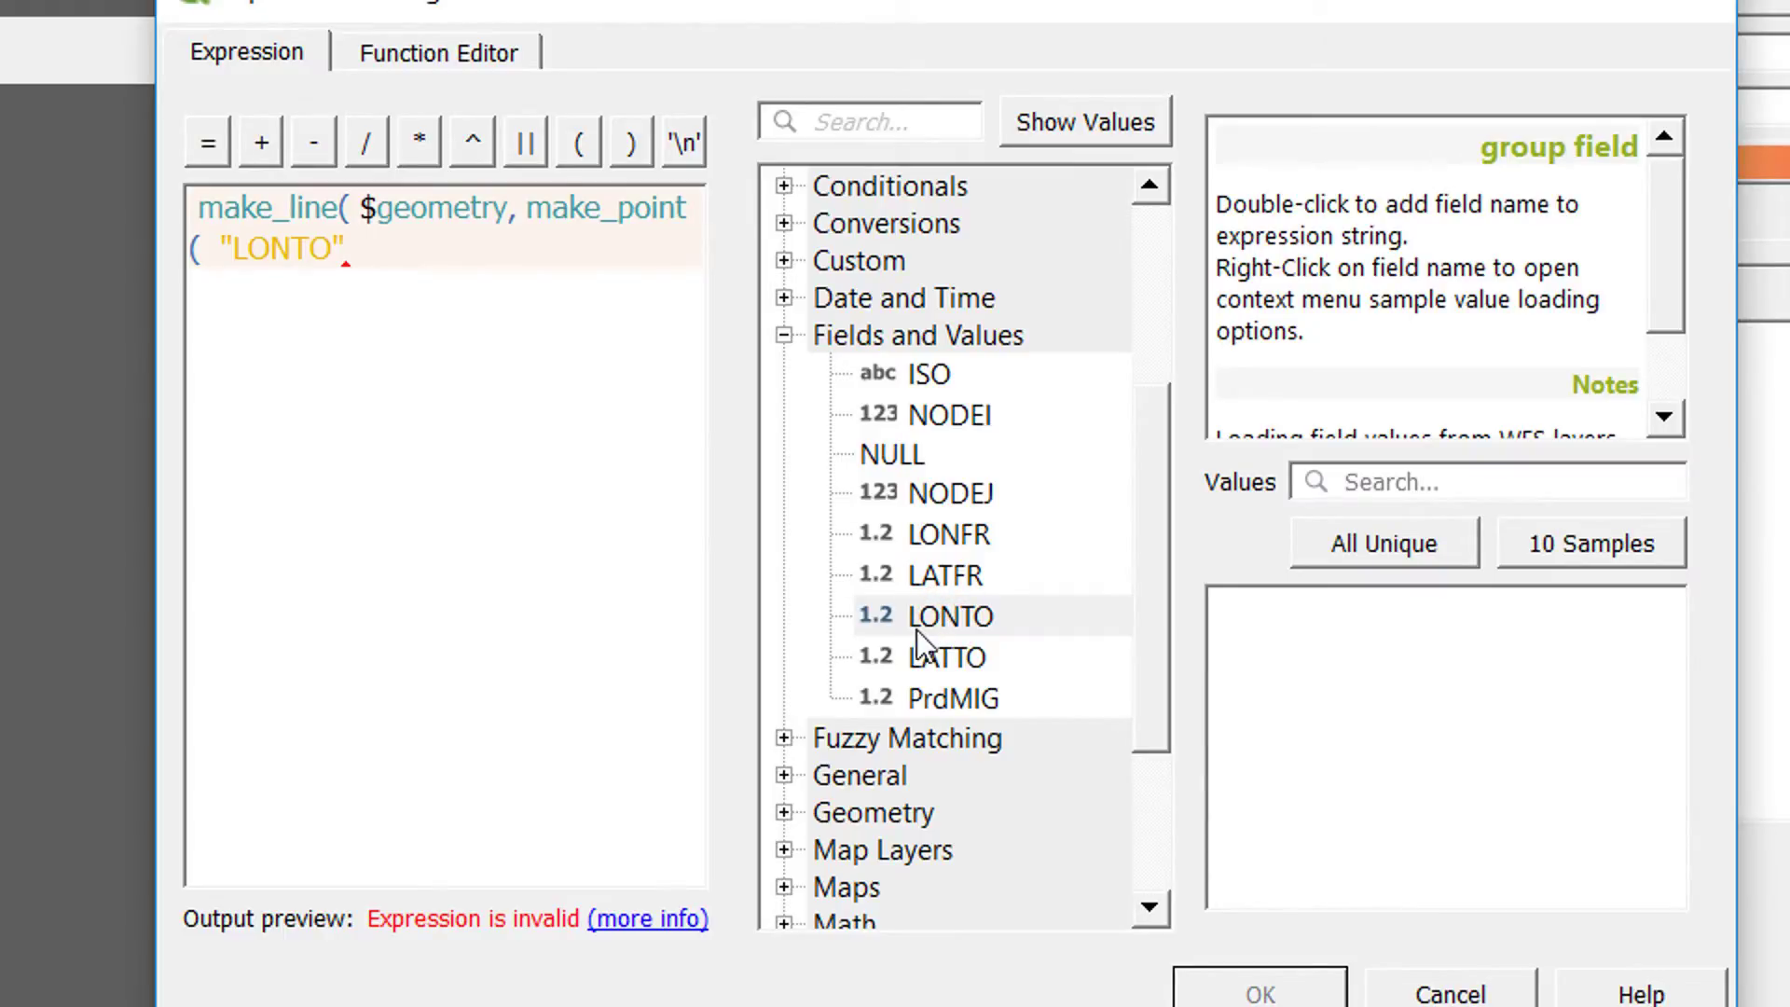
type(",")
double_click(948, 657)
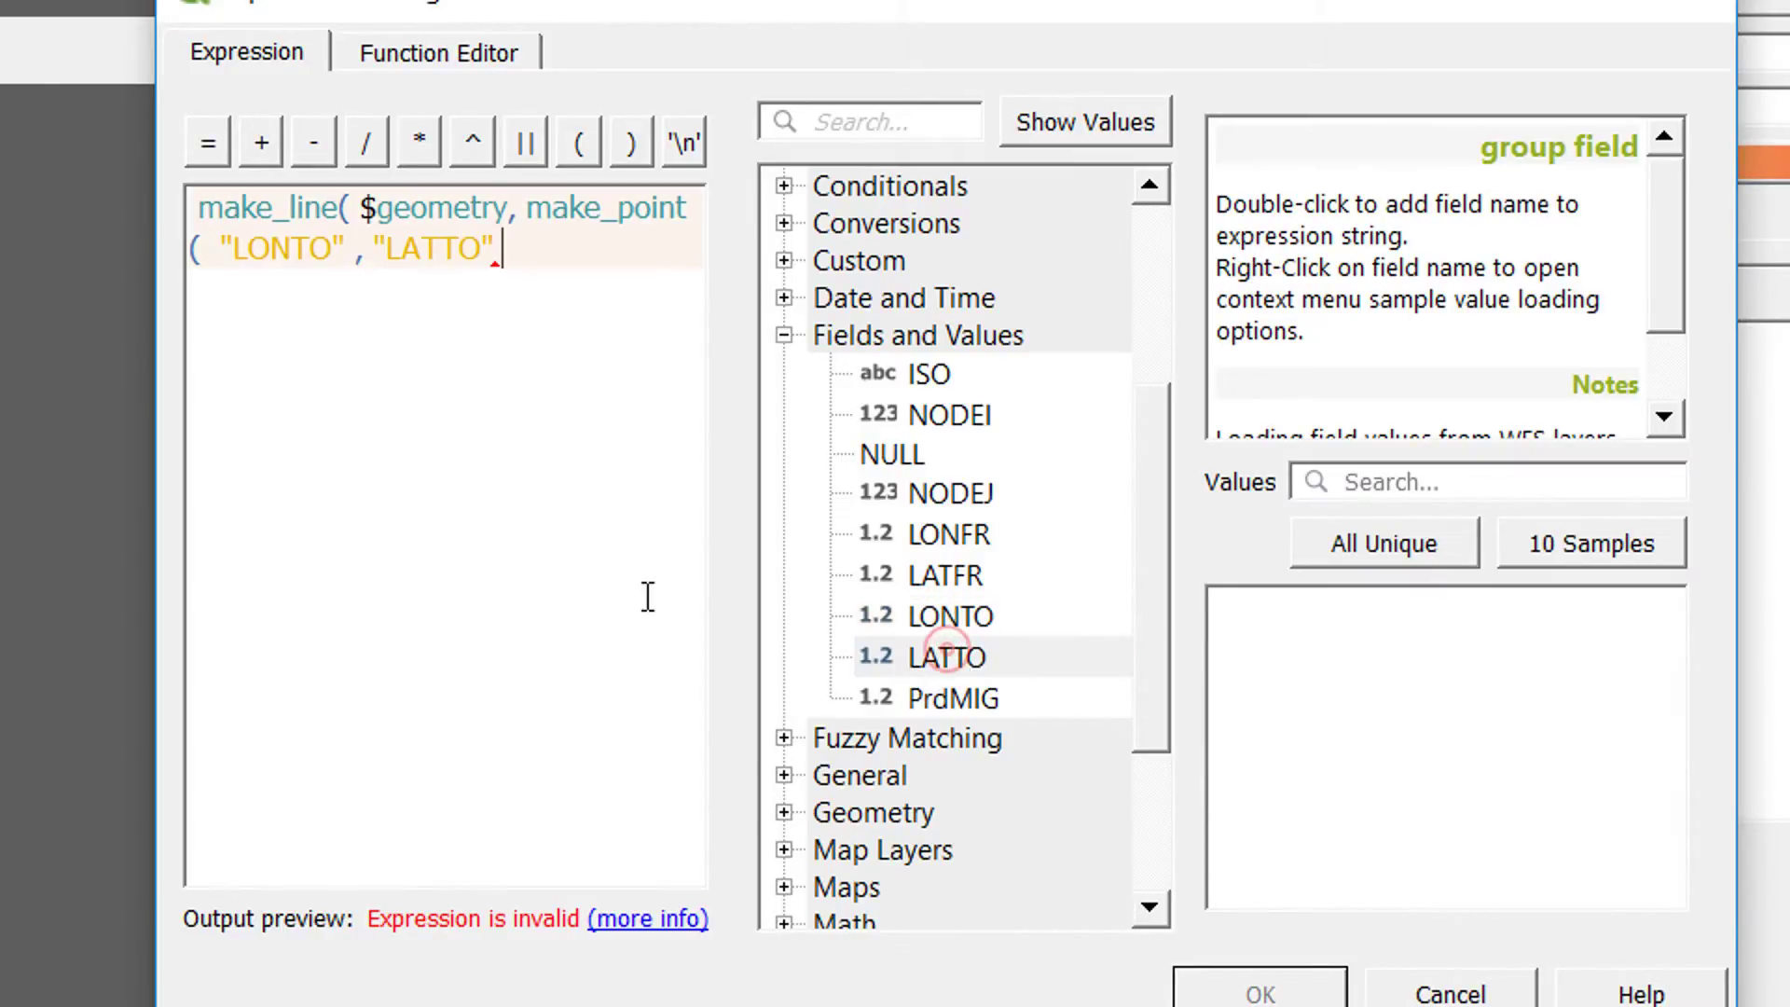
type(",")
type(")")
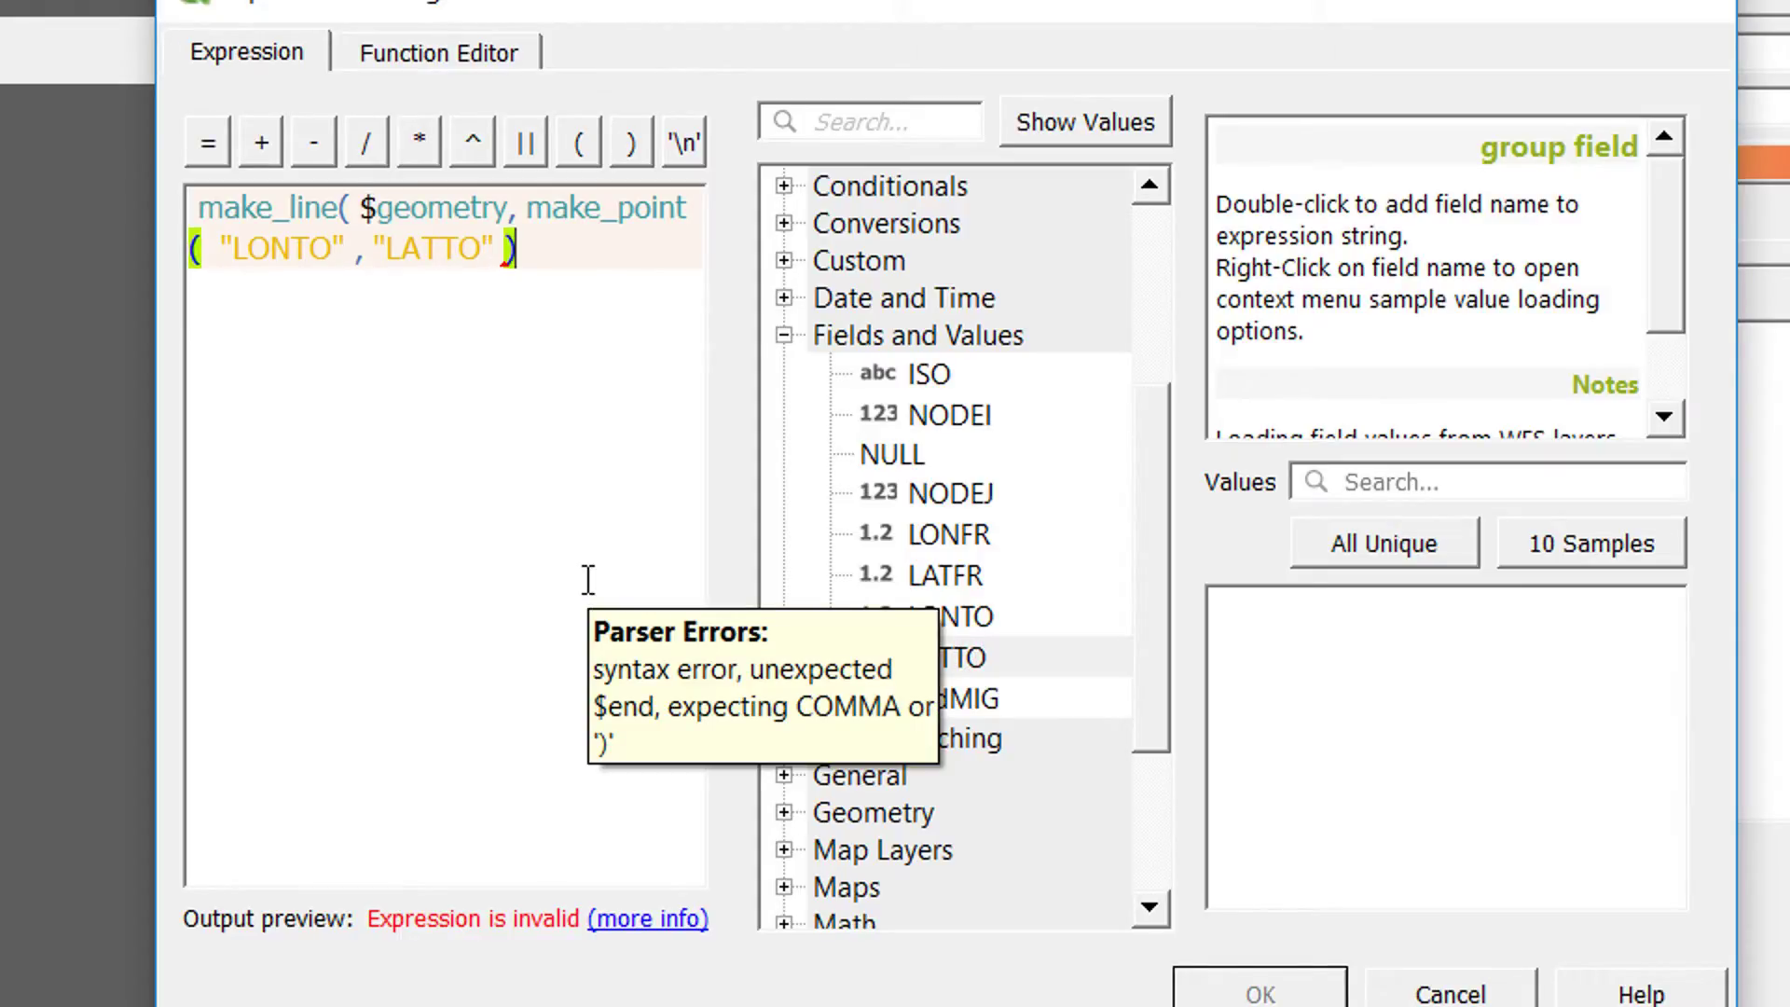
type(")")
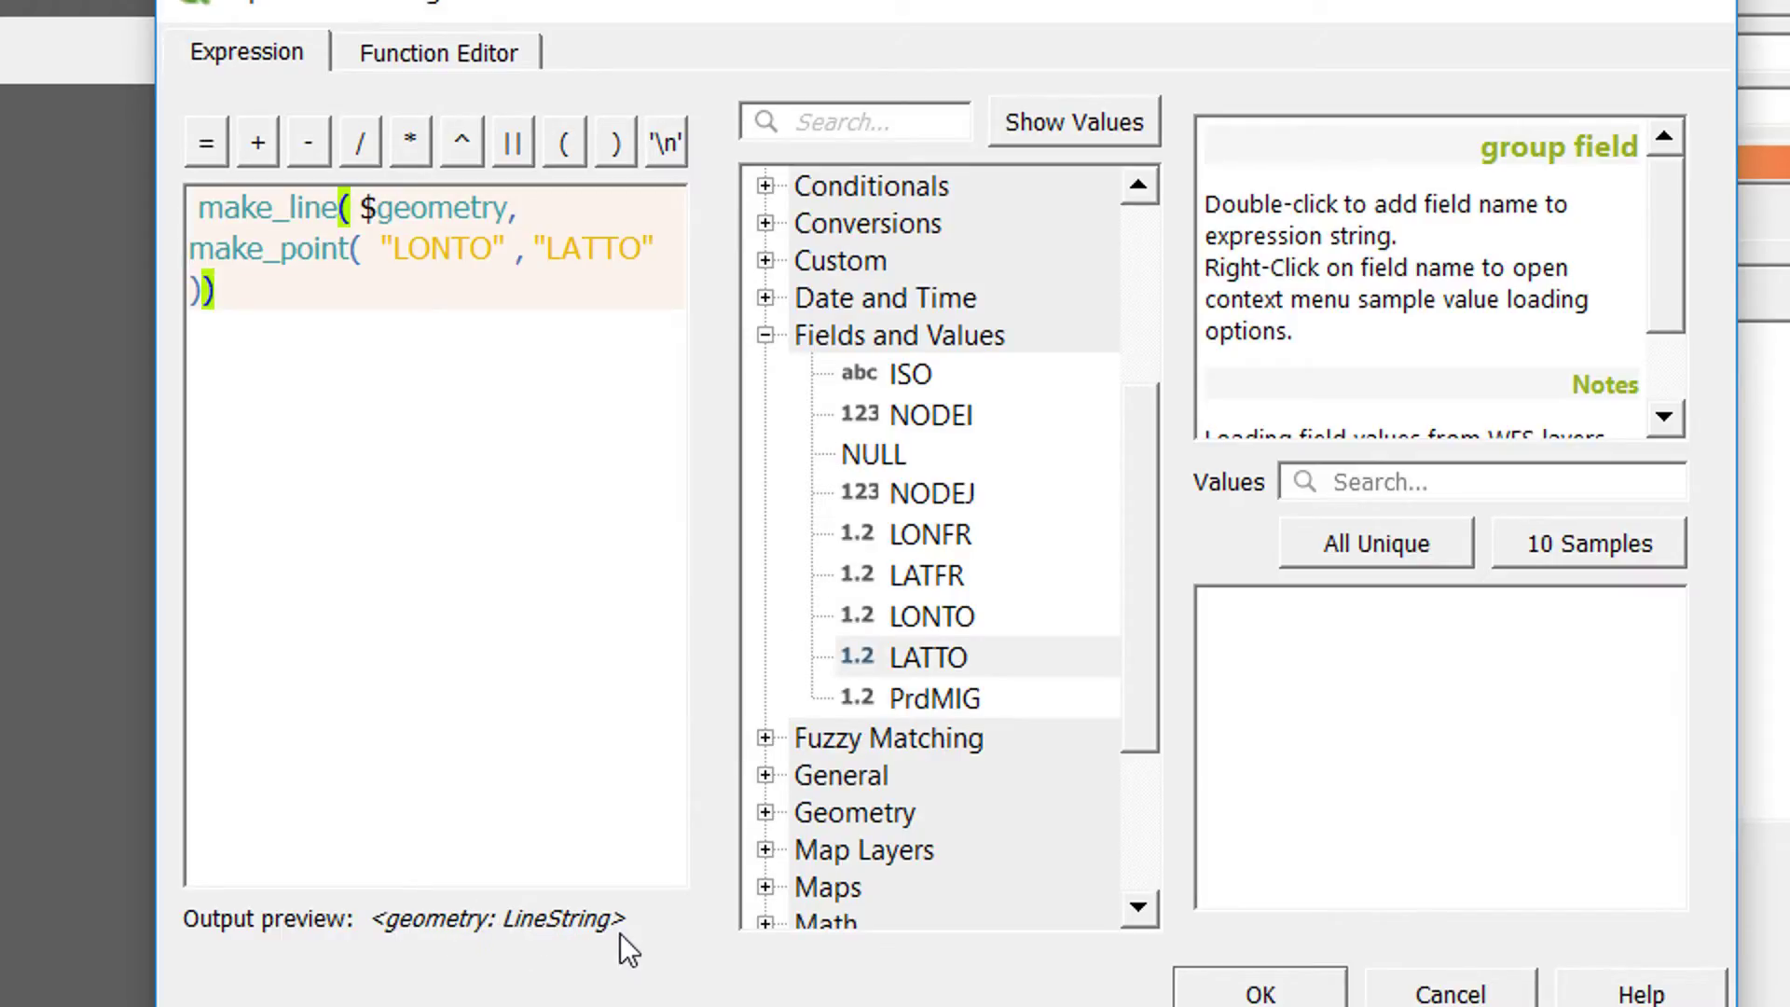
Classify the flow lines by PrdMIG with Natural Breaks (Jenks) and apply.
left_click(1259, 994)
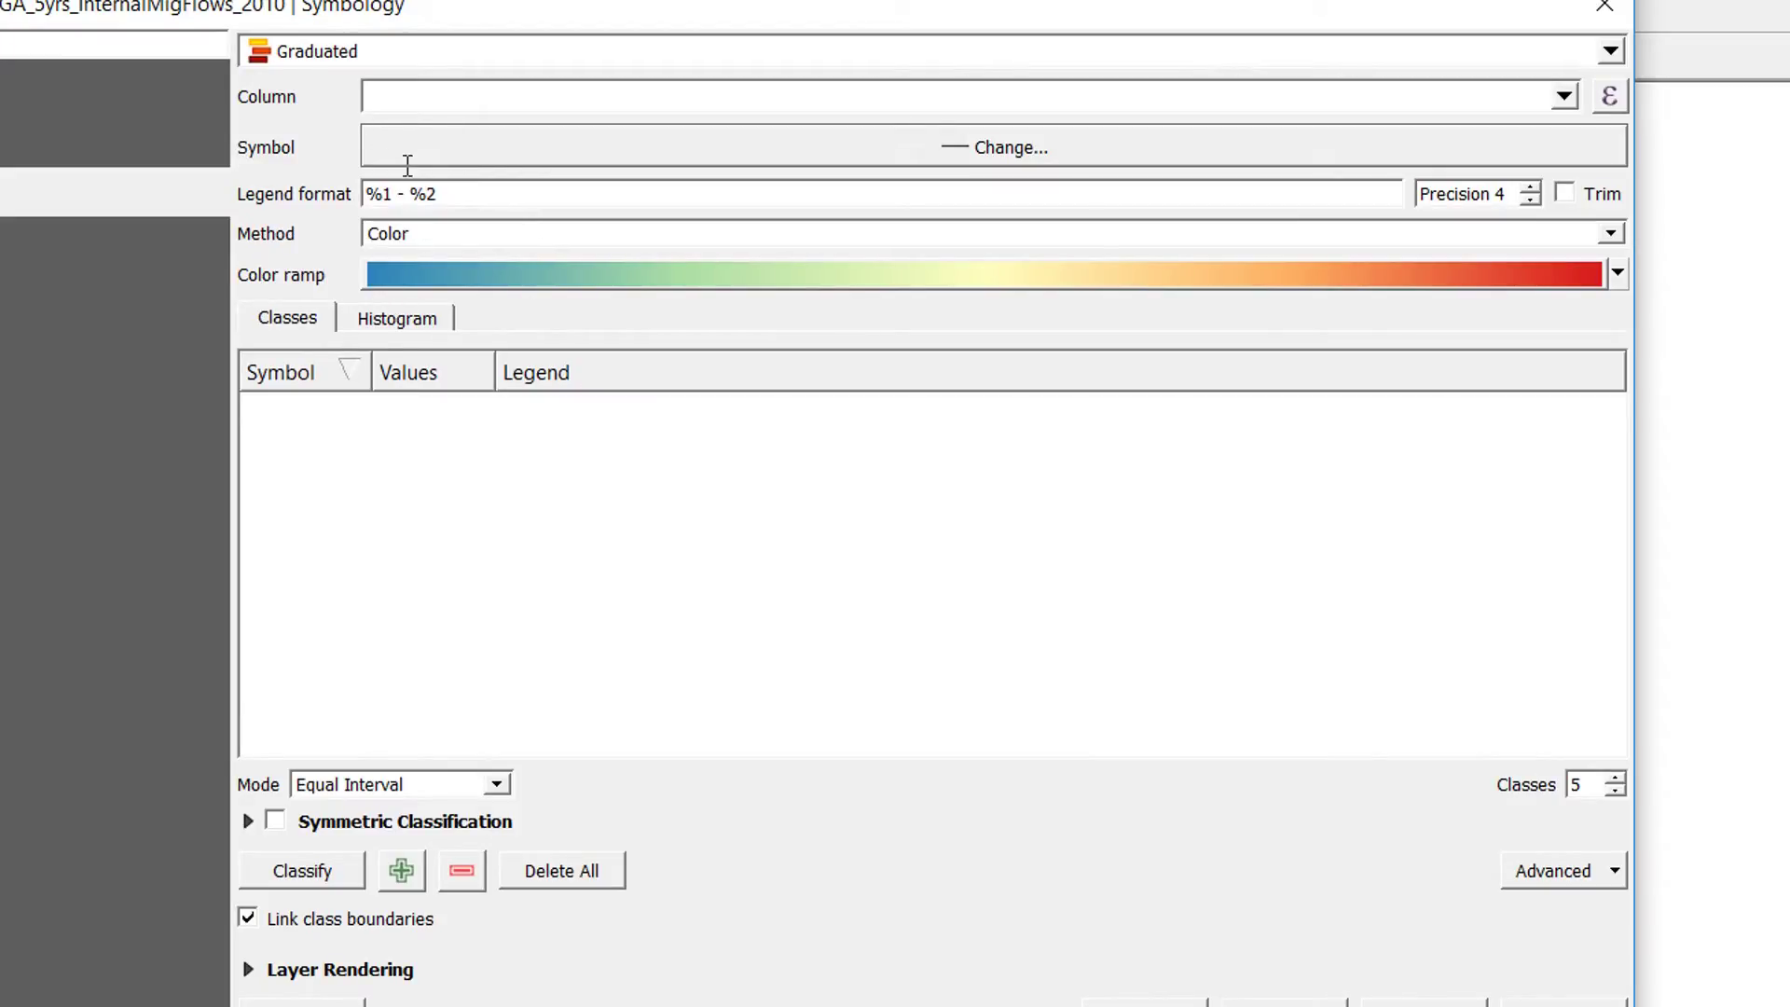
left_click(1567, 106)
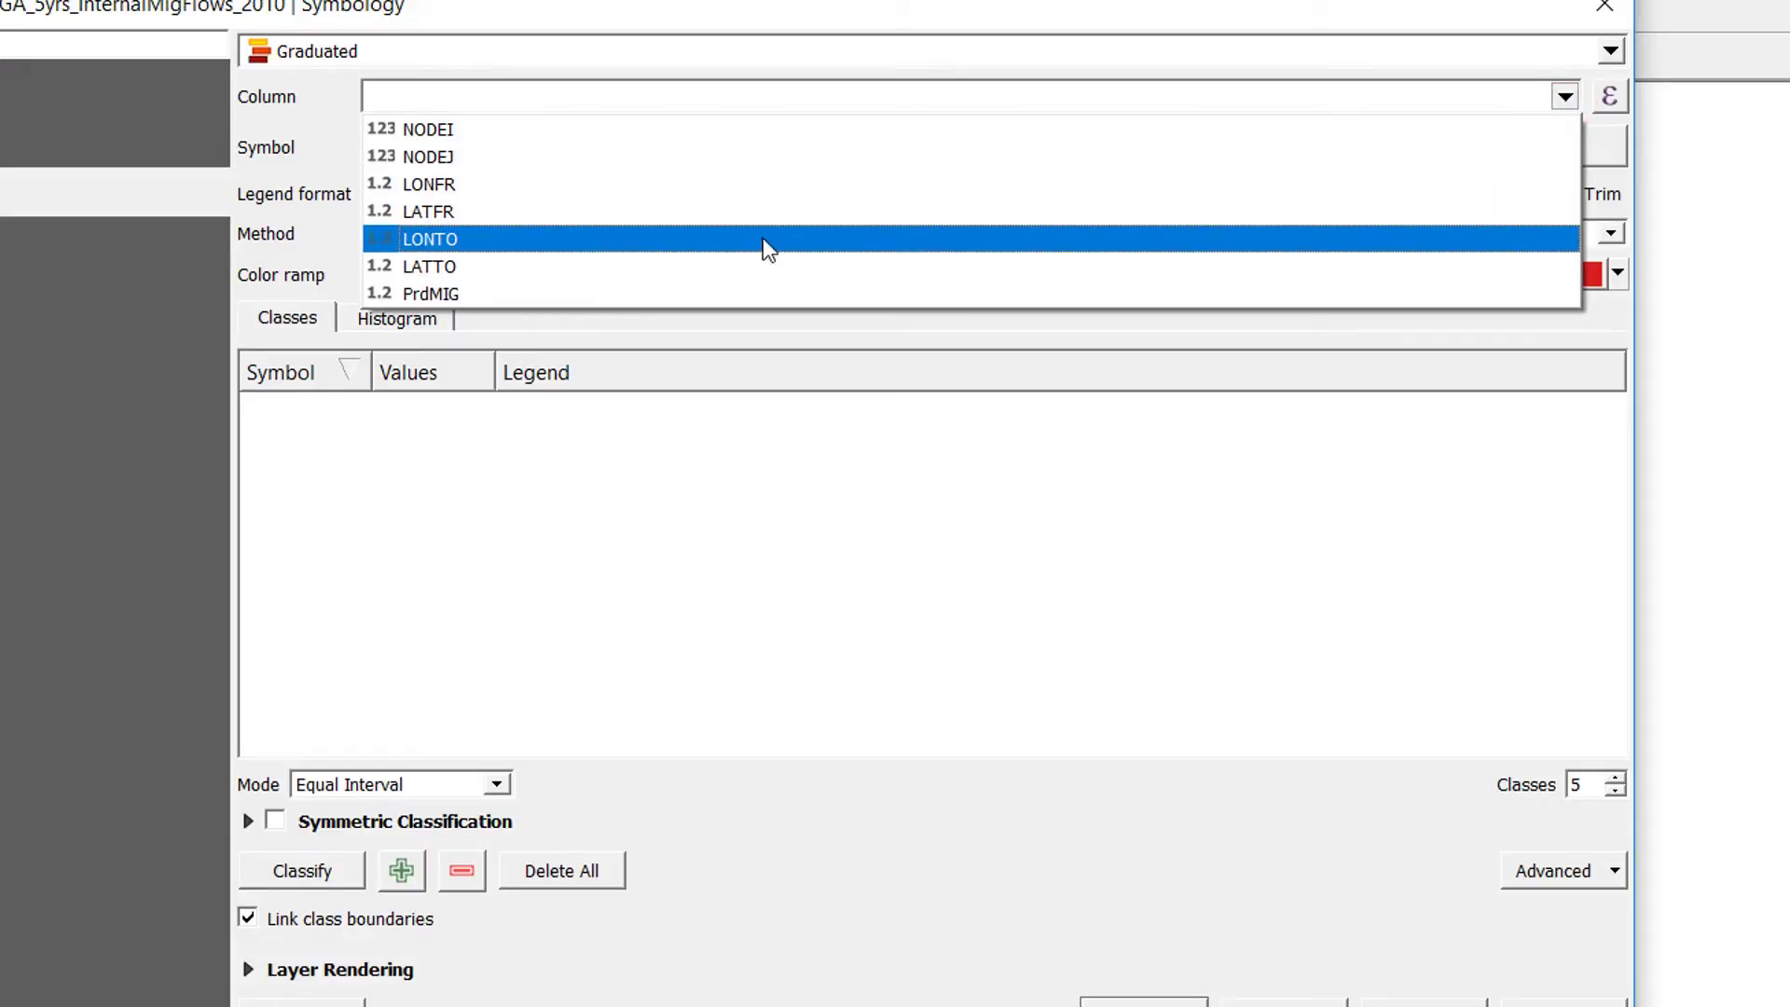
left_click(455, 293)
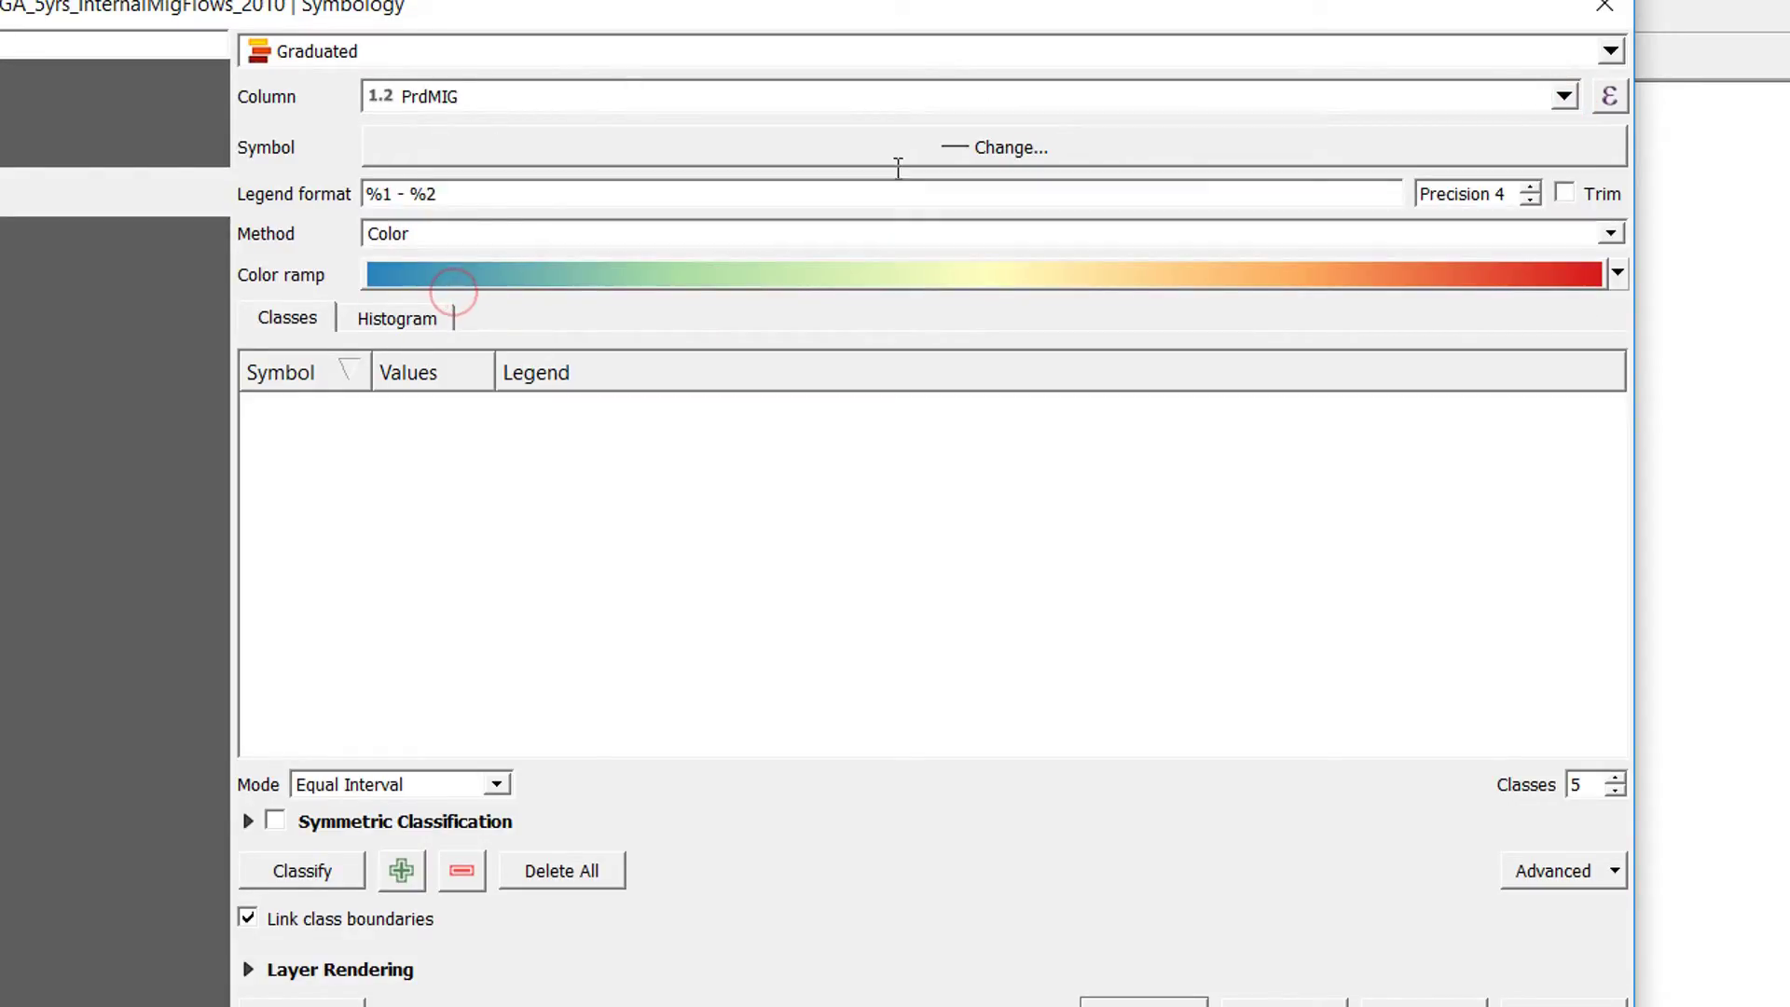
left_click(497, 783)
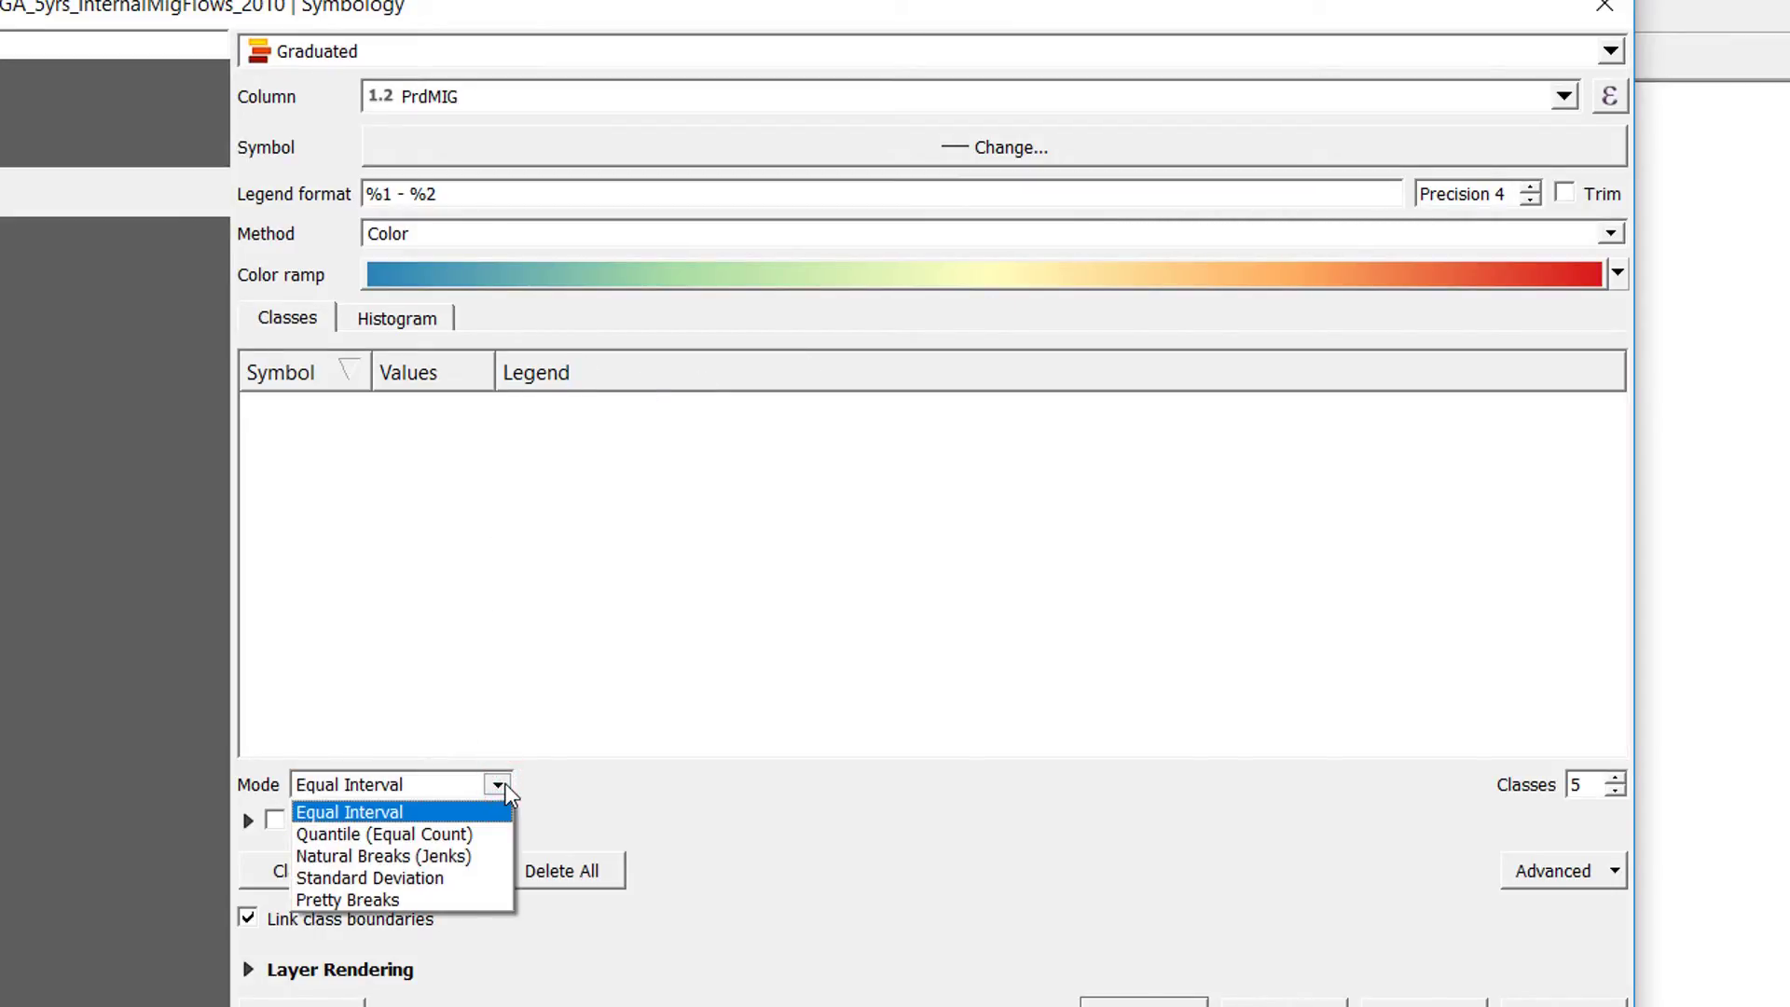
left_click(453, 853)
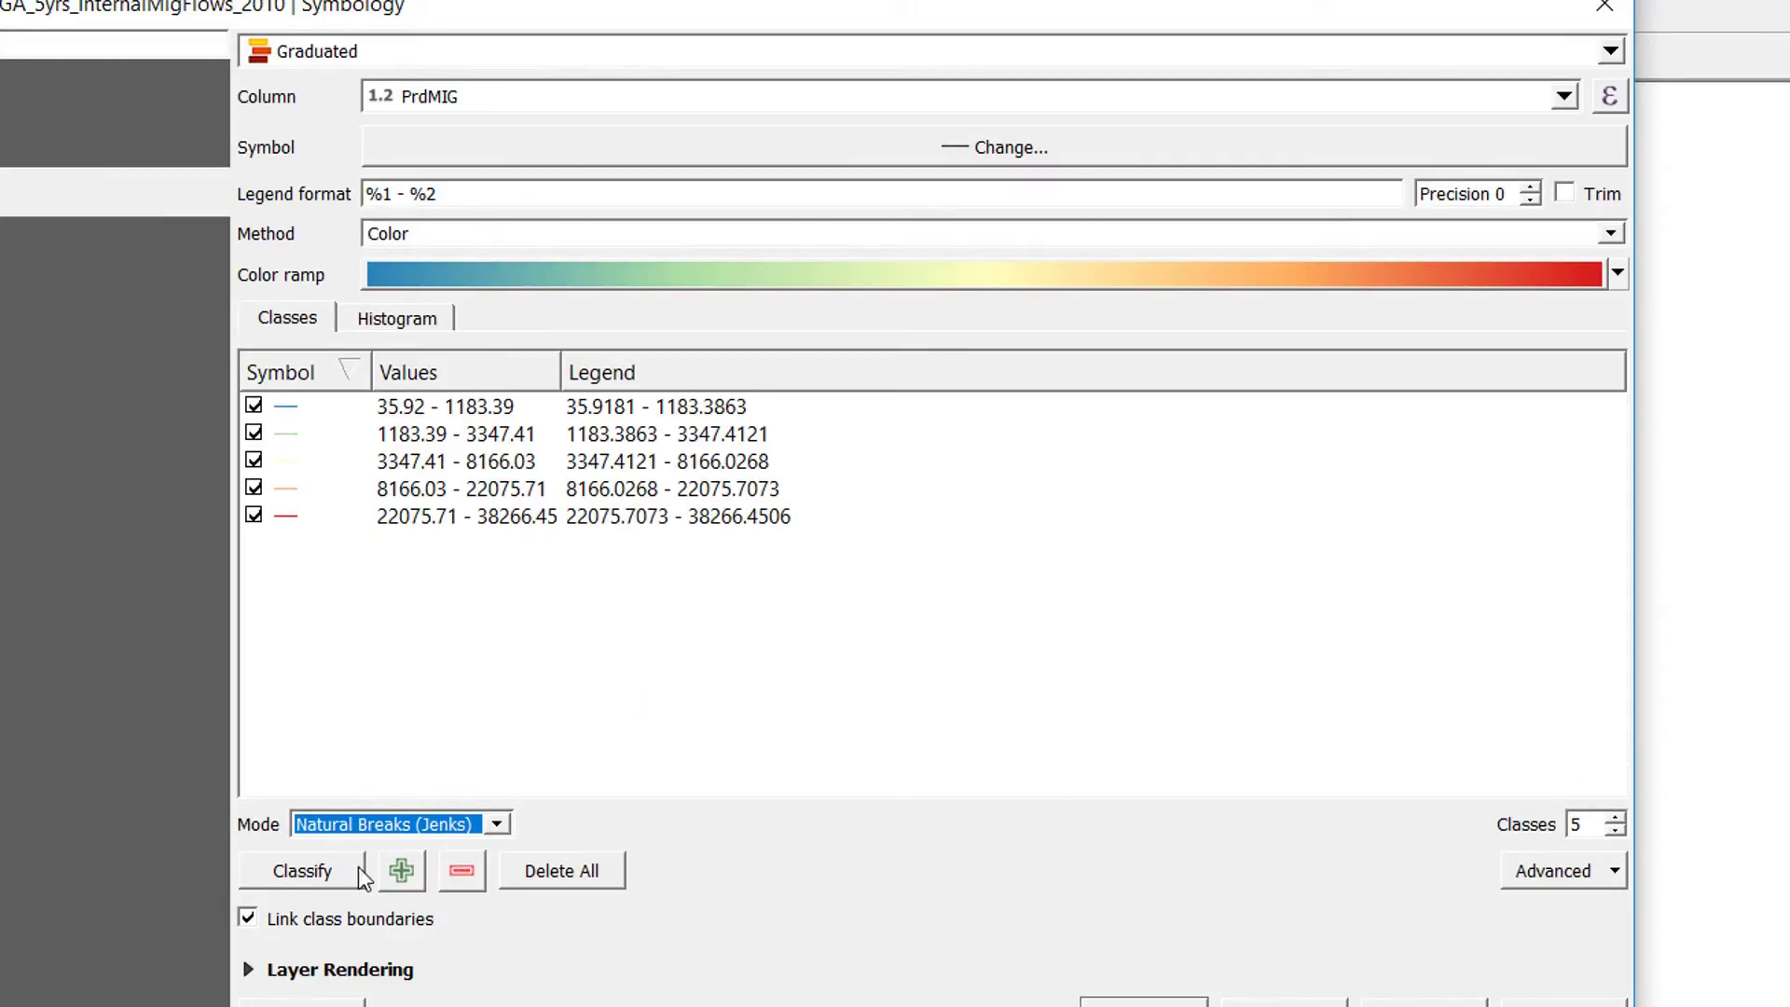
left_click(283, 872)
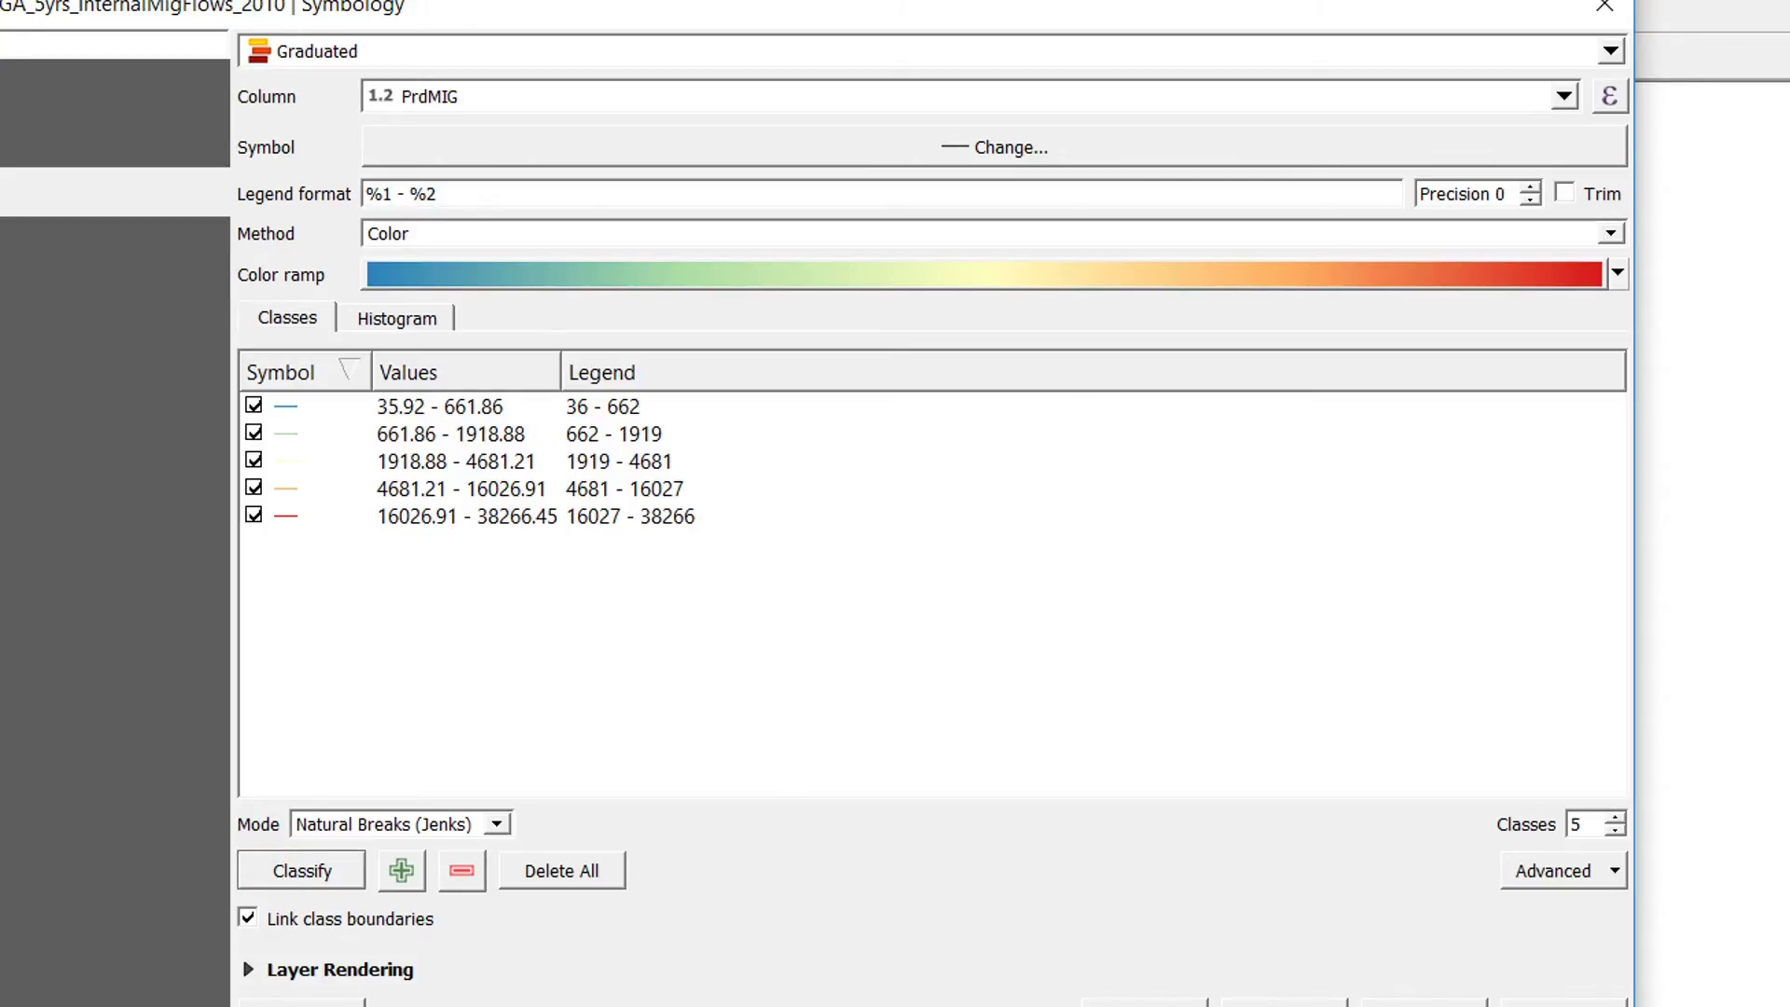
left_click(1424, 1002)
Accept the graduated PrdMIG styling and close the Symbology dialog.
left_click_drag(1119, 10, 912, 948)
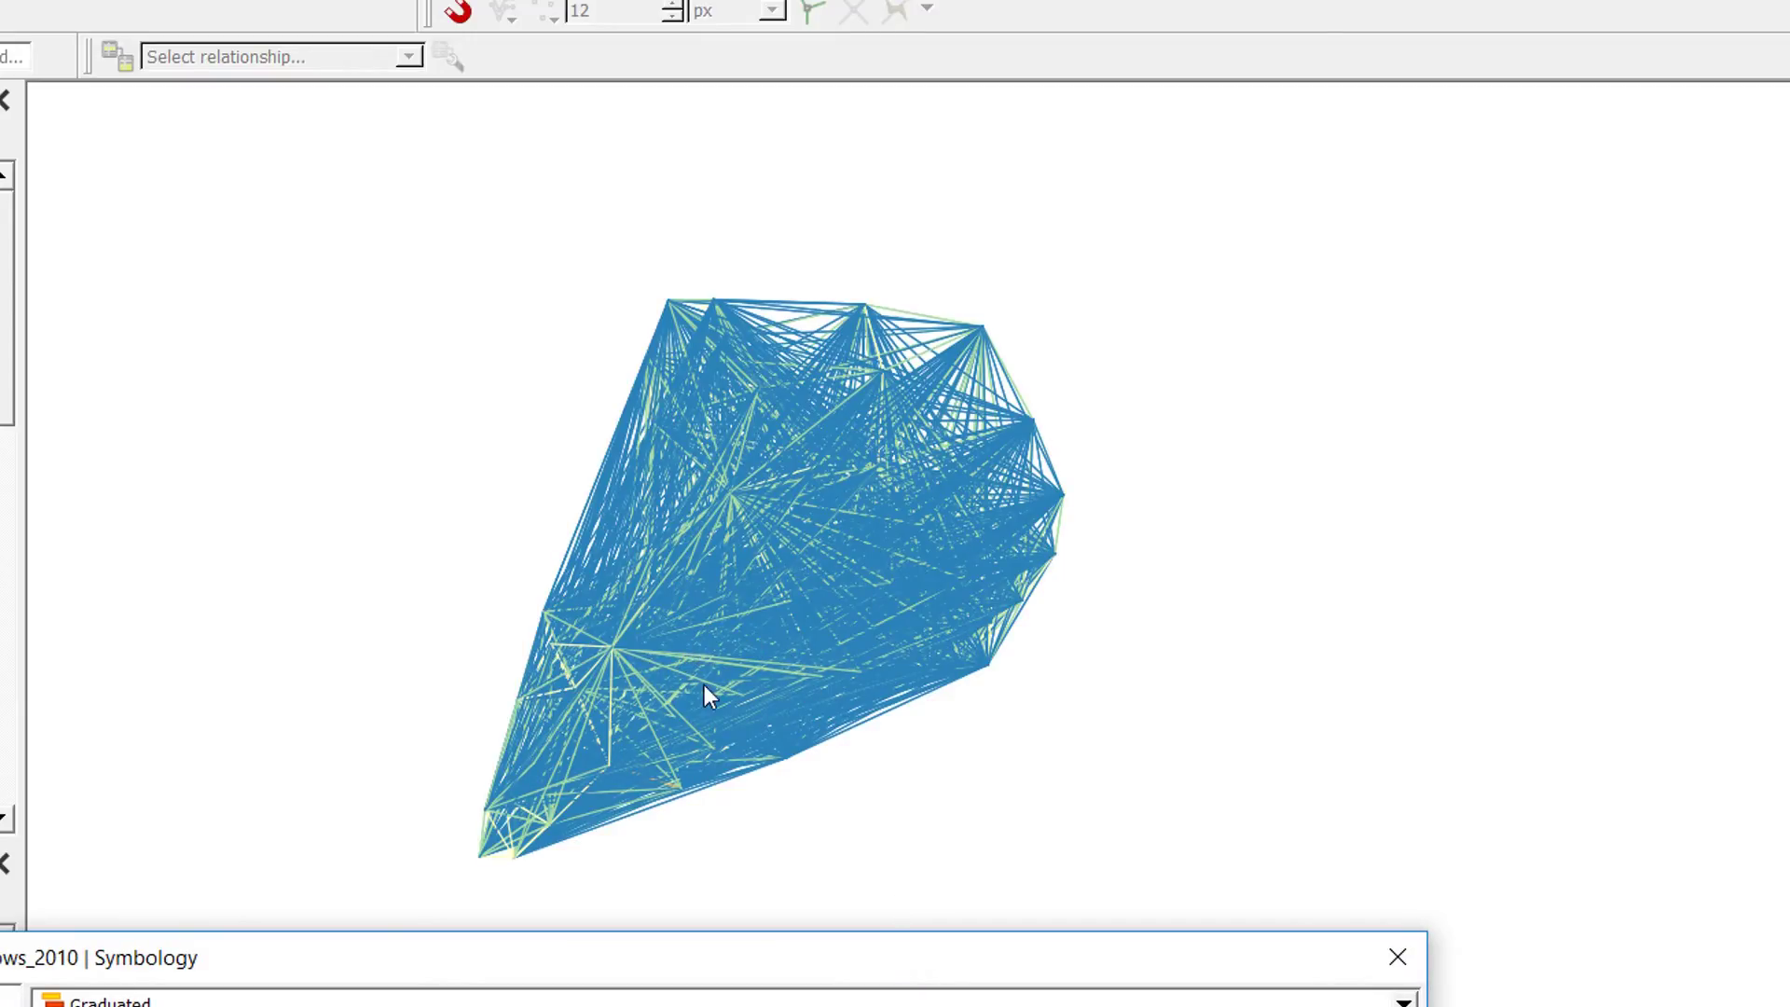
left_click_drag(606, 958, 837, 2)
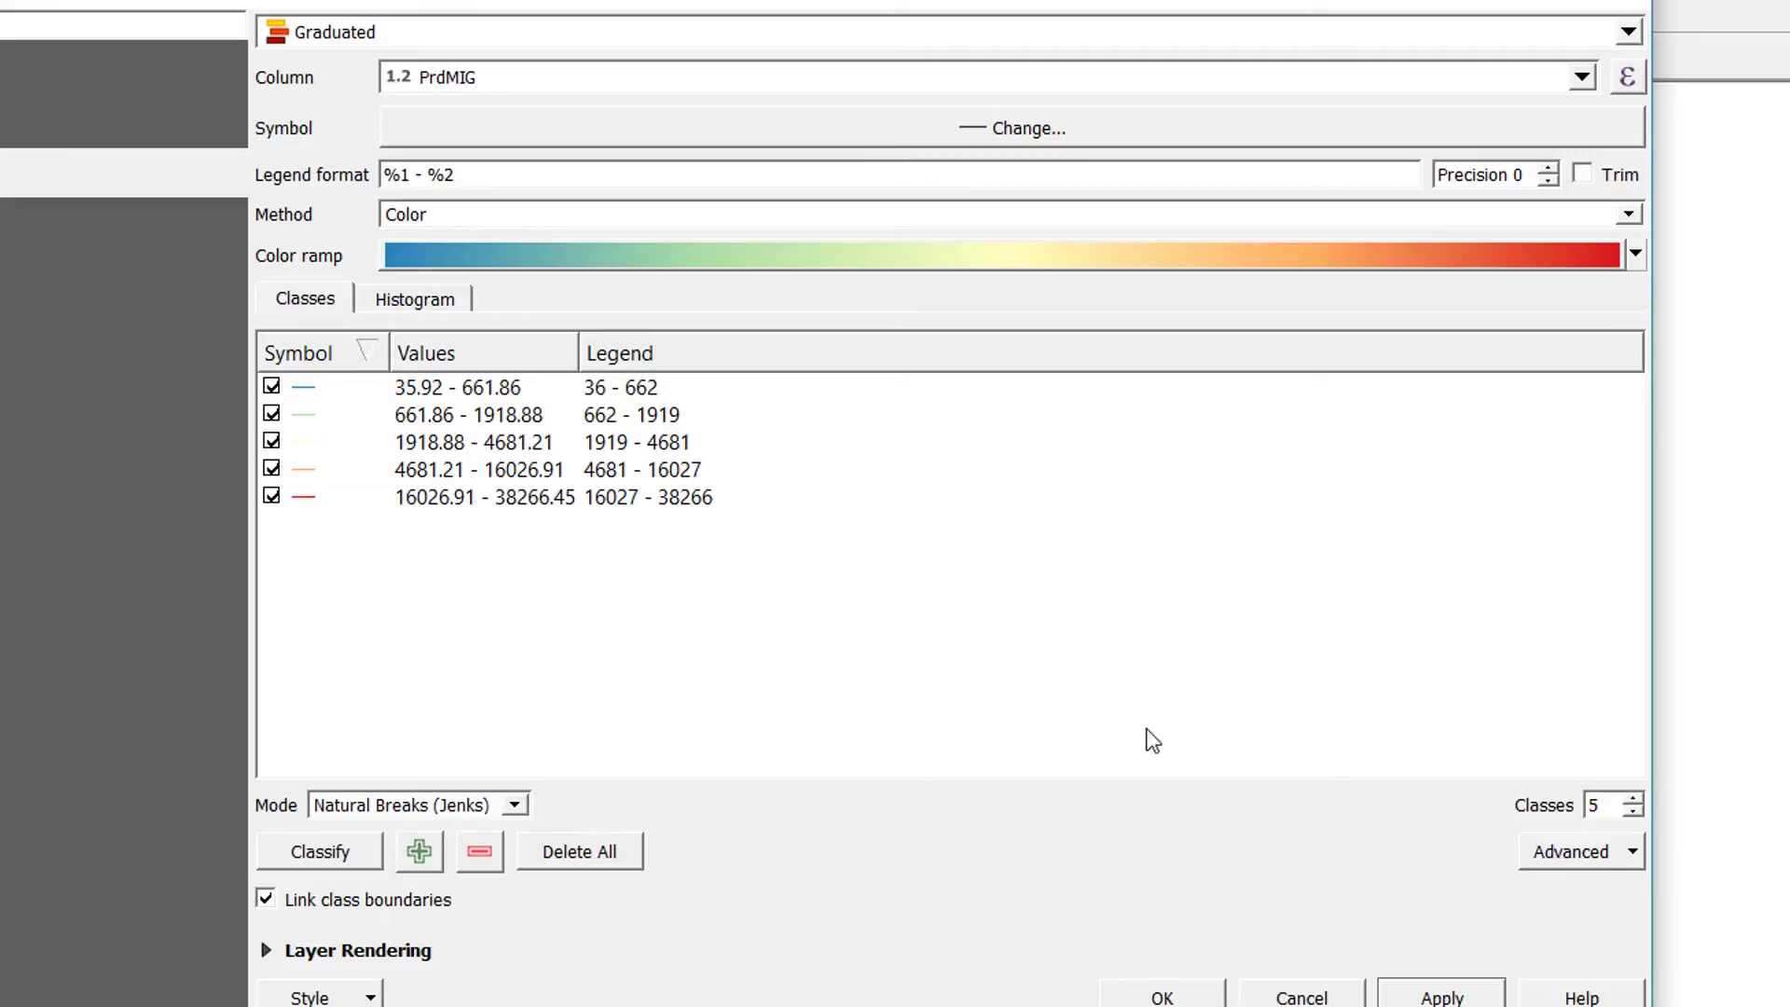
left_click(1161, 993)
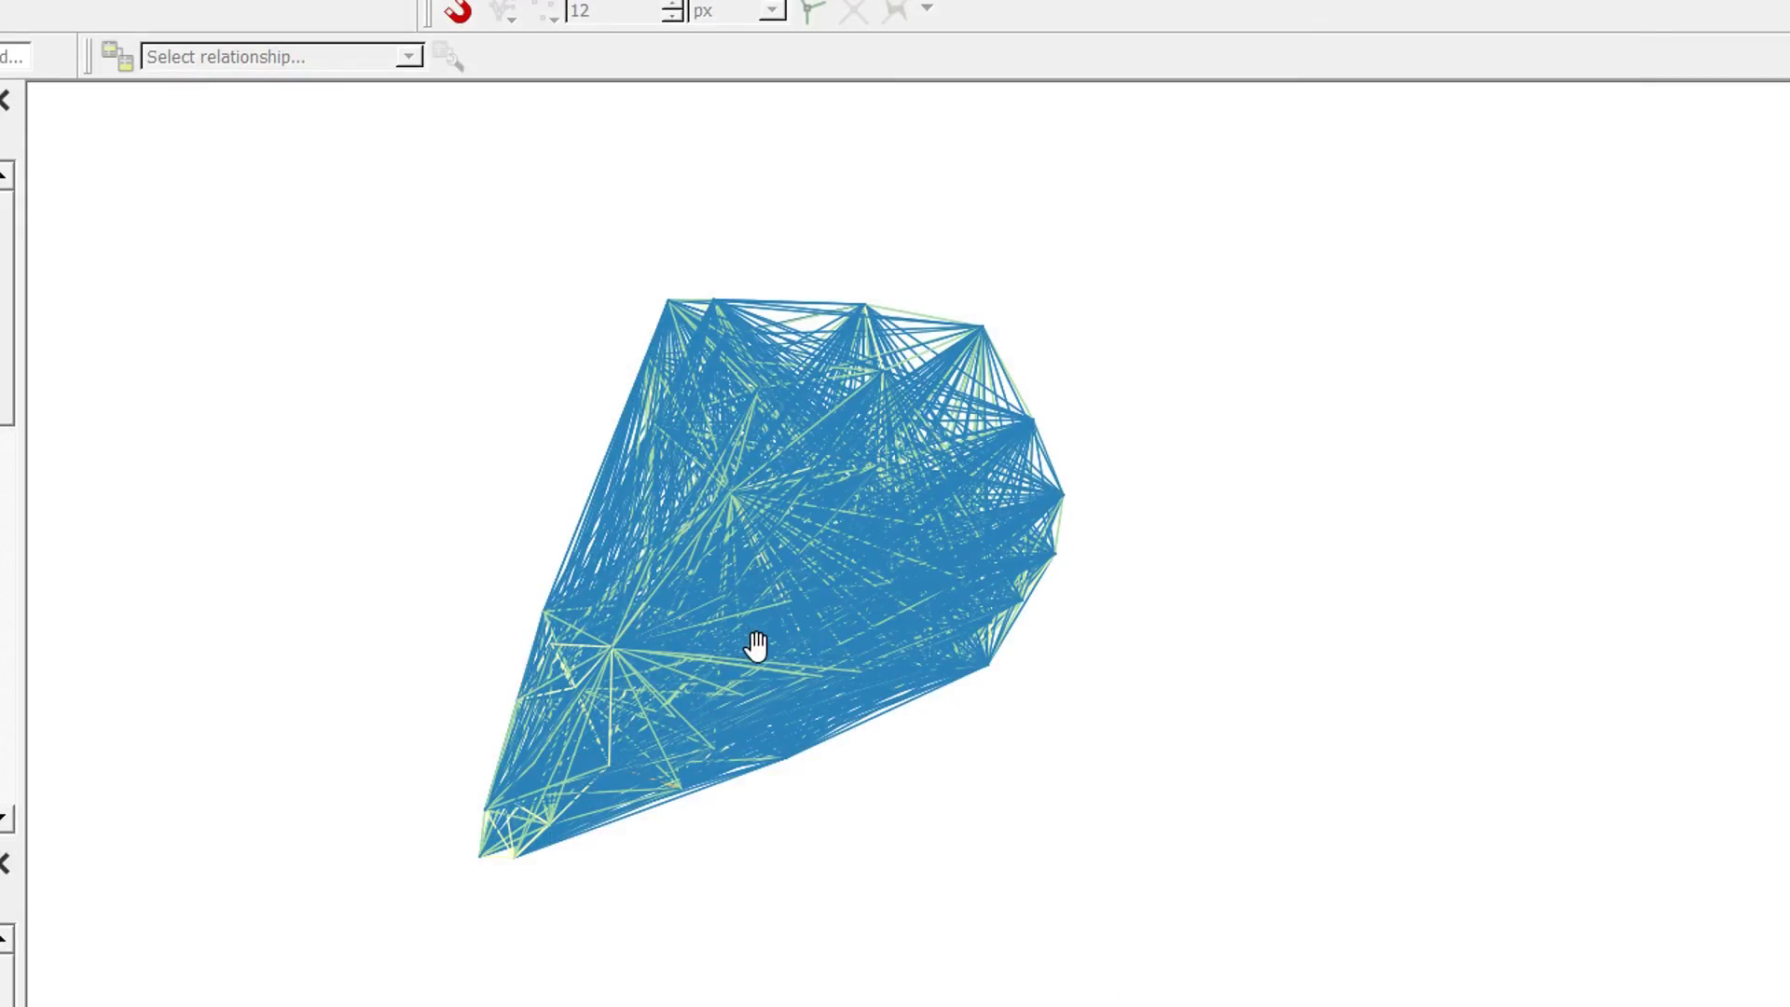
Widen the side panels so the legend shows classes 36–662 through 16027–38266.
scroll(755, 644, "up", 2)
scroll(865, 648, "up", 4)
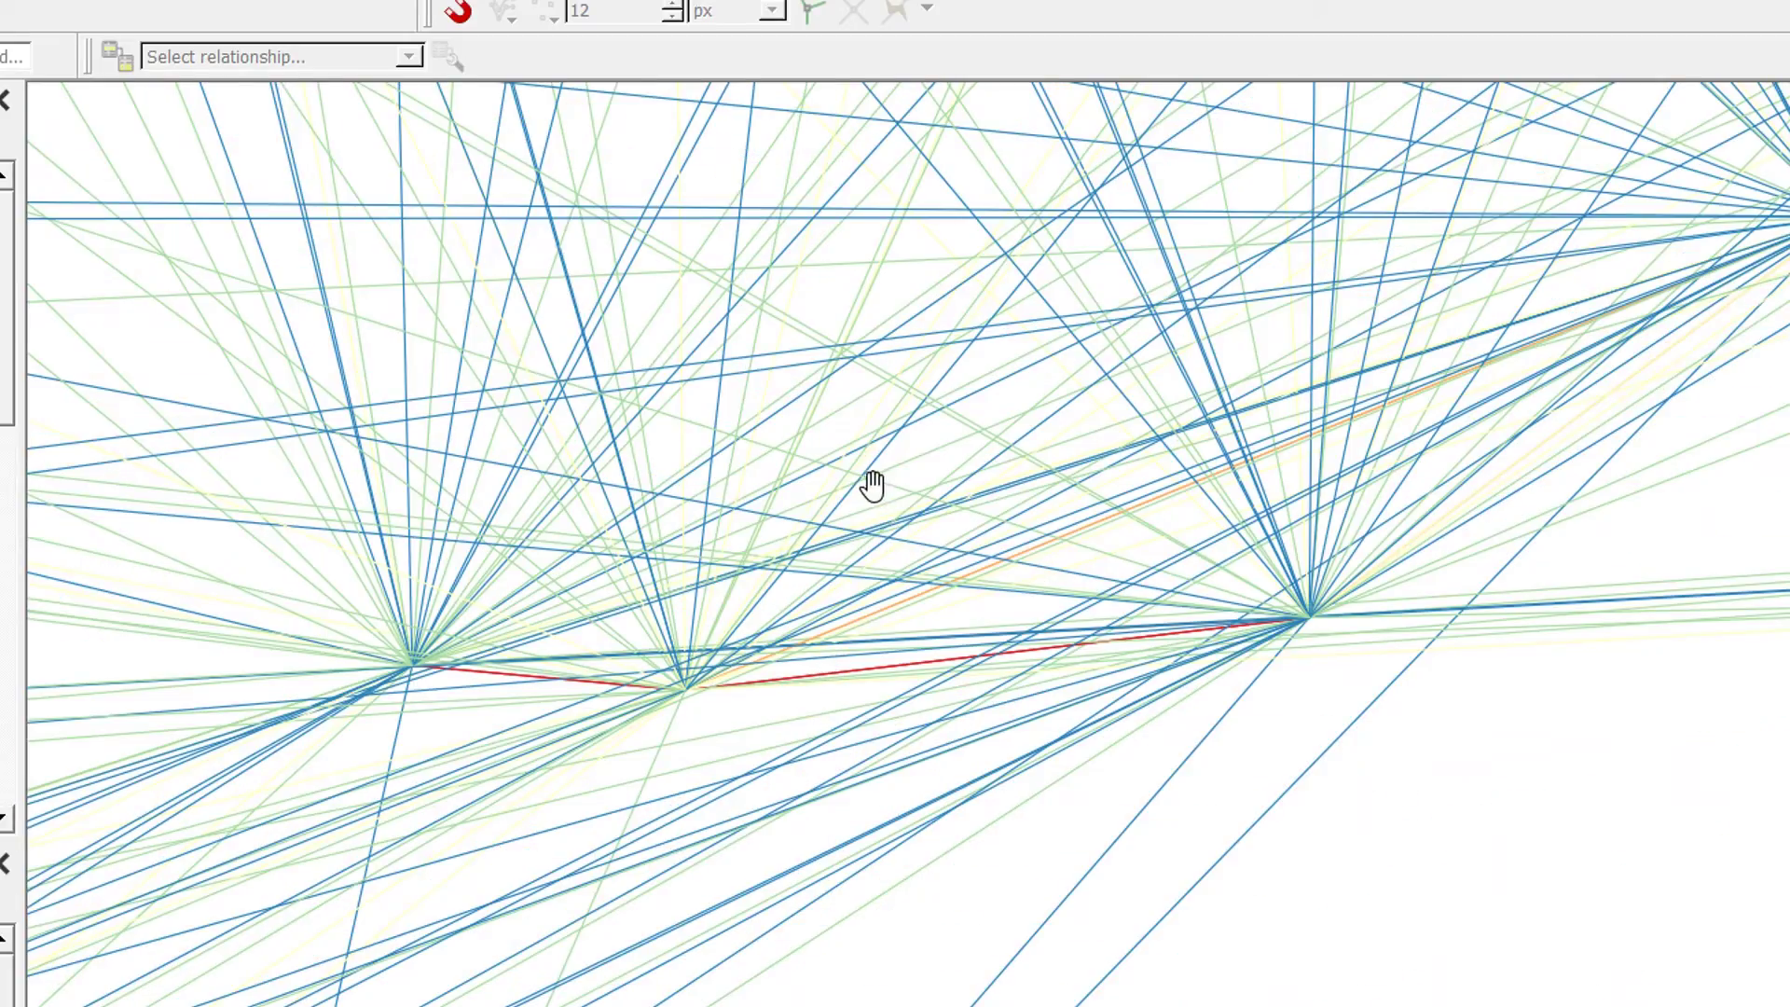
left_click_drag(871, 484, 1015, 876)
scroll(1147, 787, "down", 5)
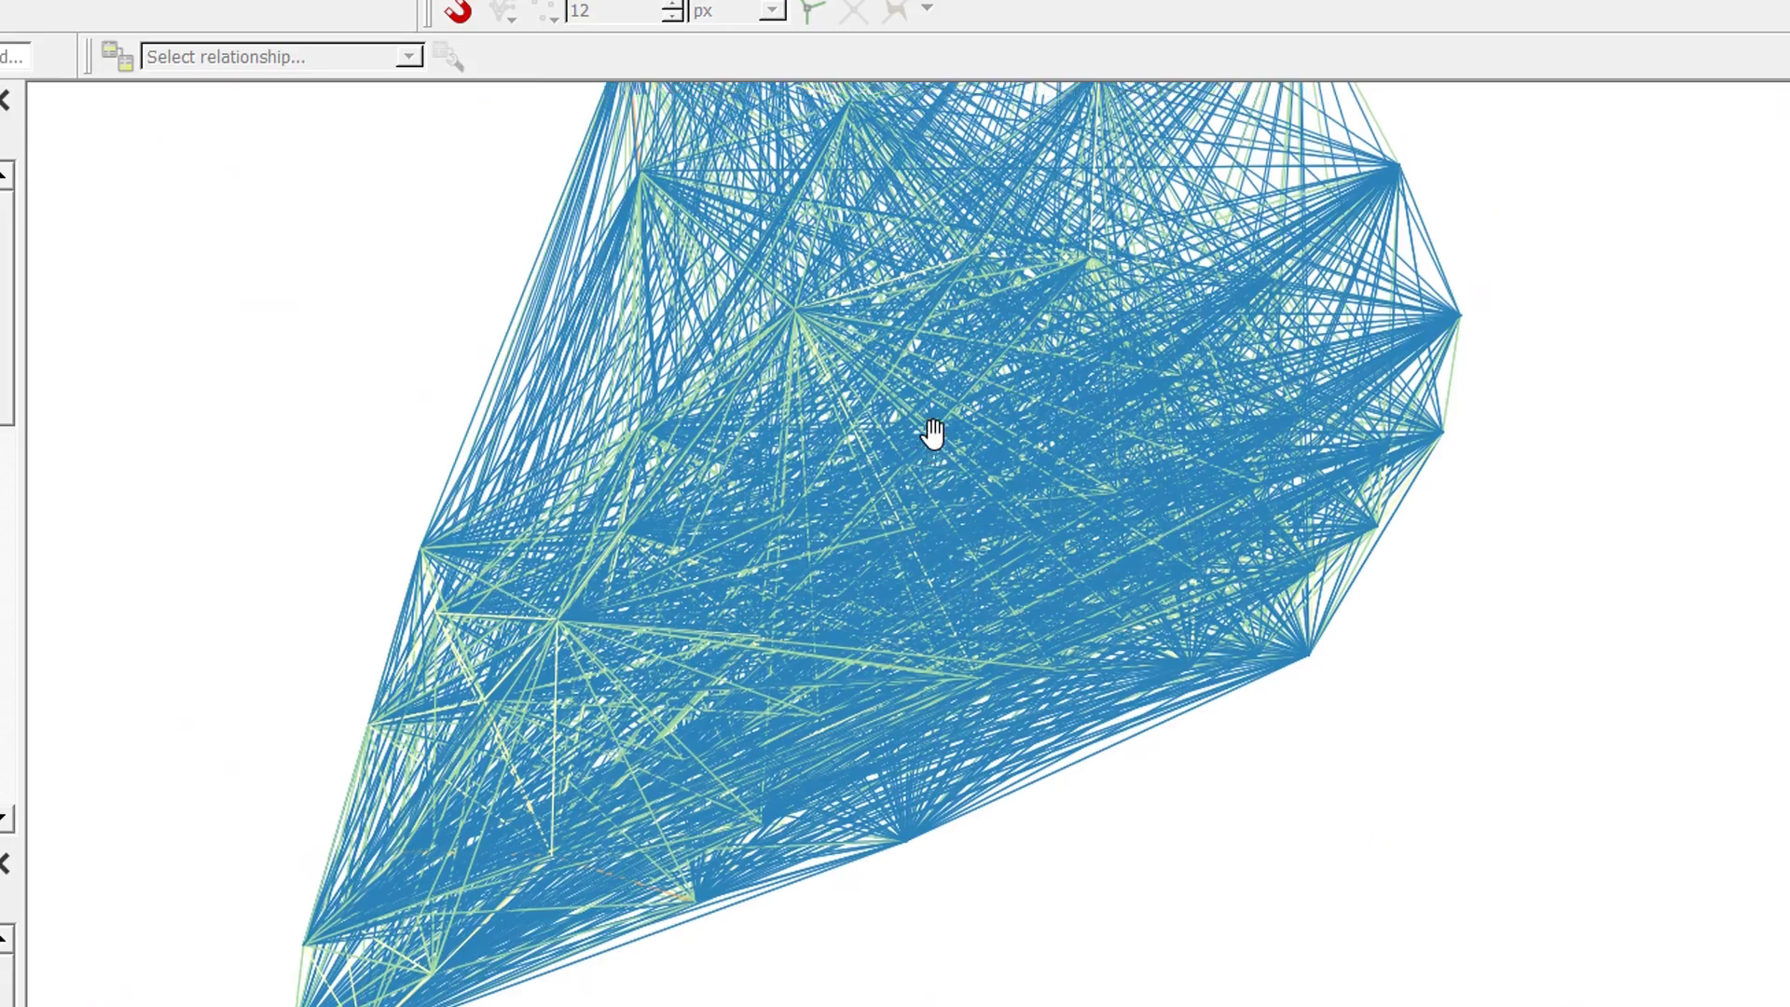
left_click_drag(933, 433, 883, 746)
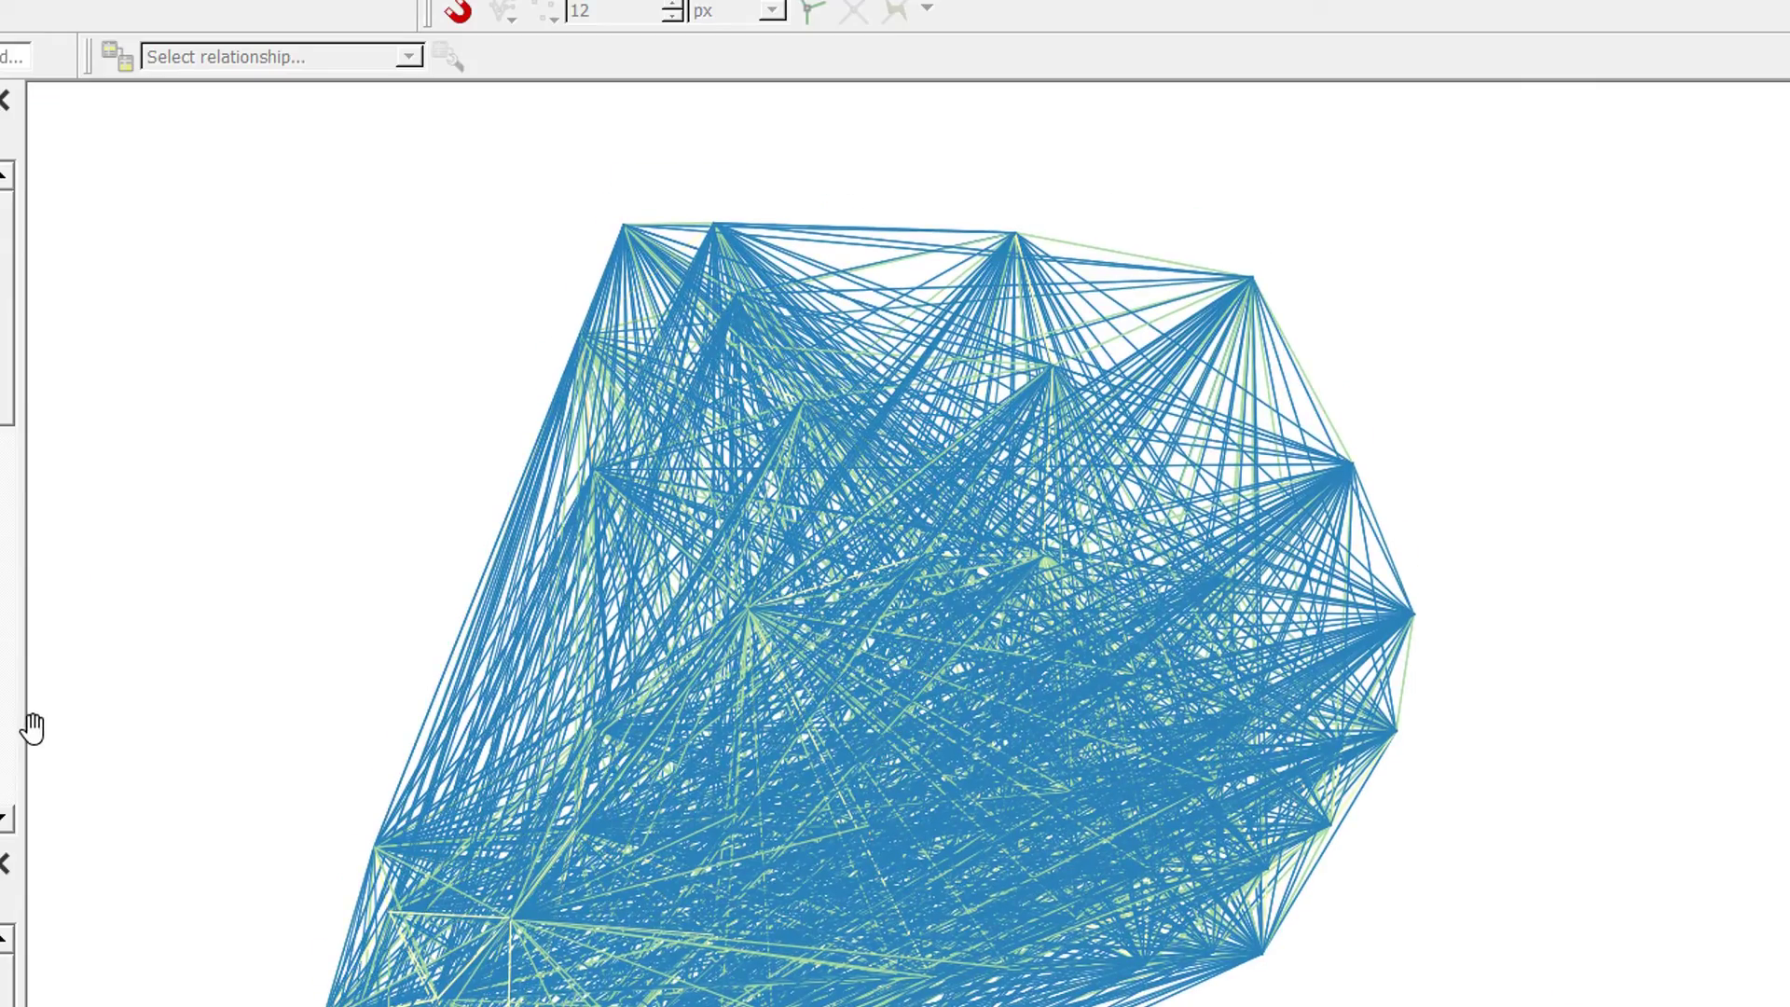
left_click_drag(20, 721, 775, 646)
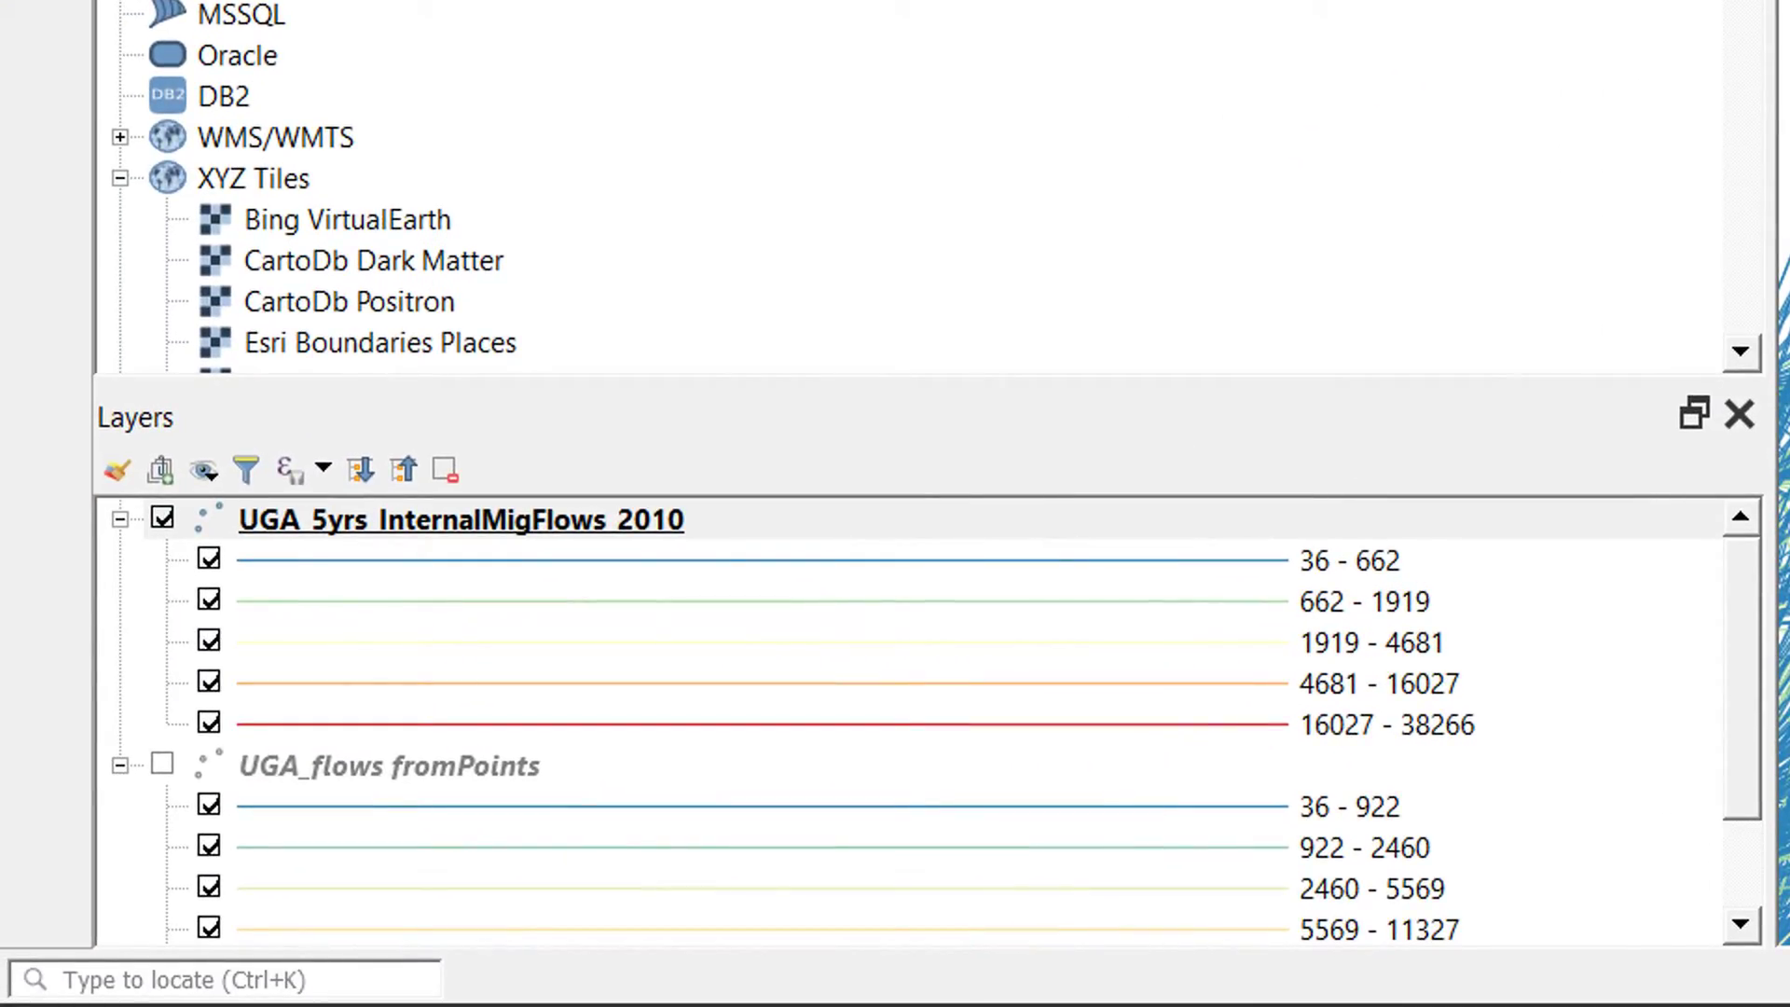
Narrow the side panels and pan so the whole Uganda flow network is centred.
left_click_drag(1771, 38, 799, 60)
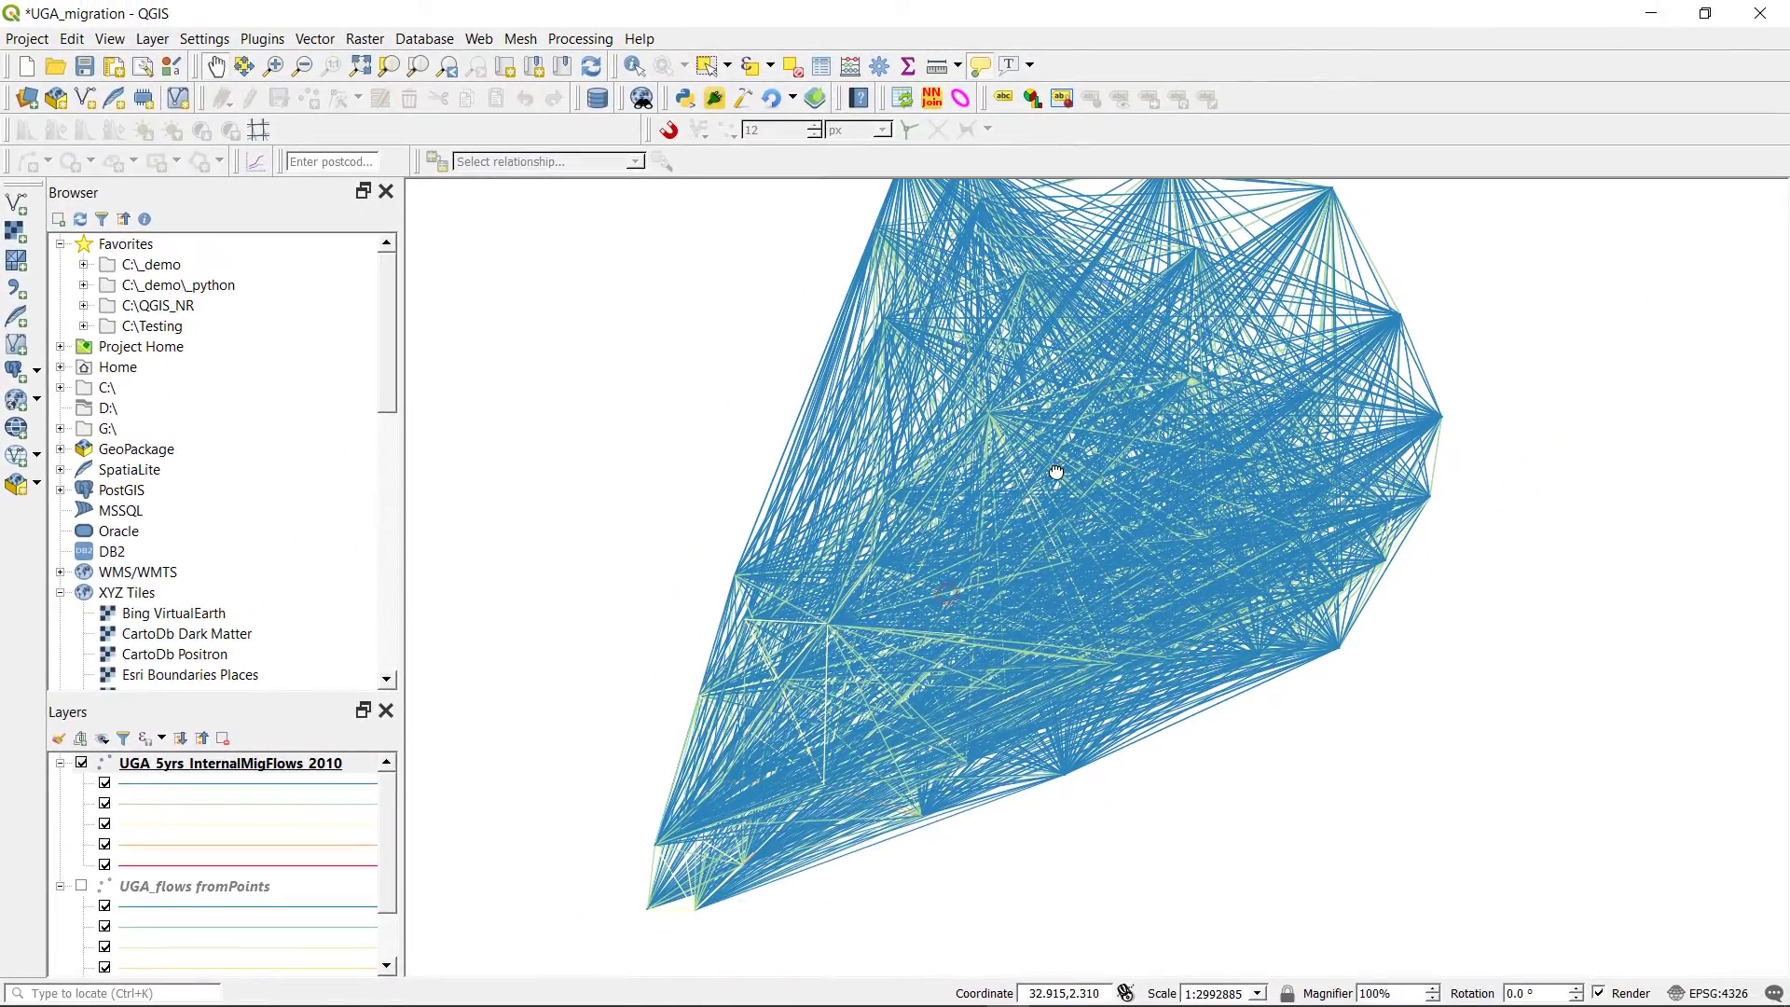
left_click_drag(1019, 559, 951, 628)
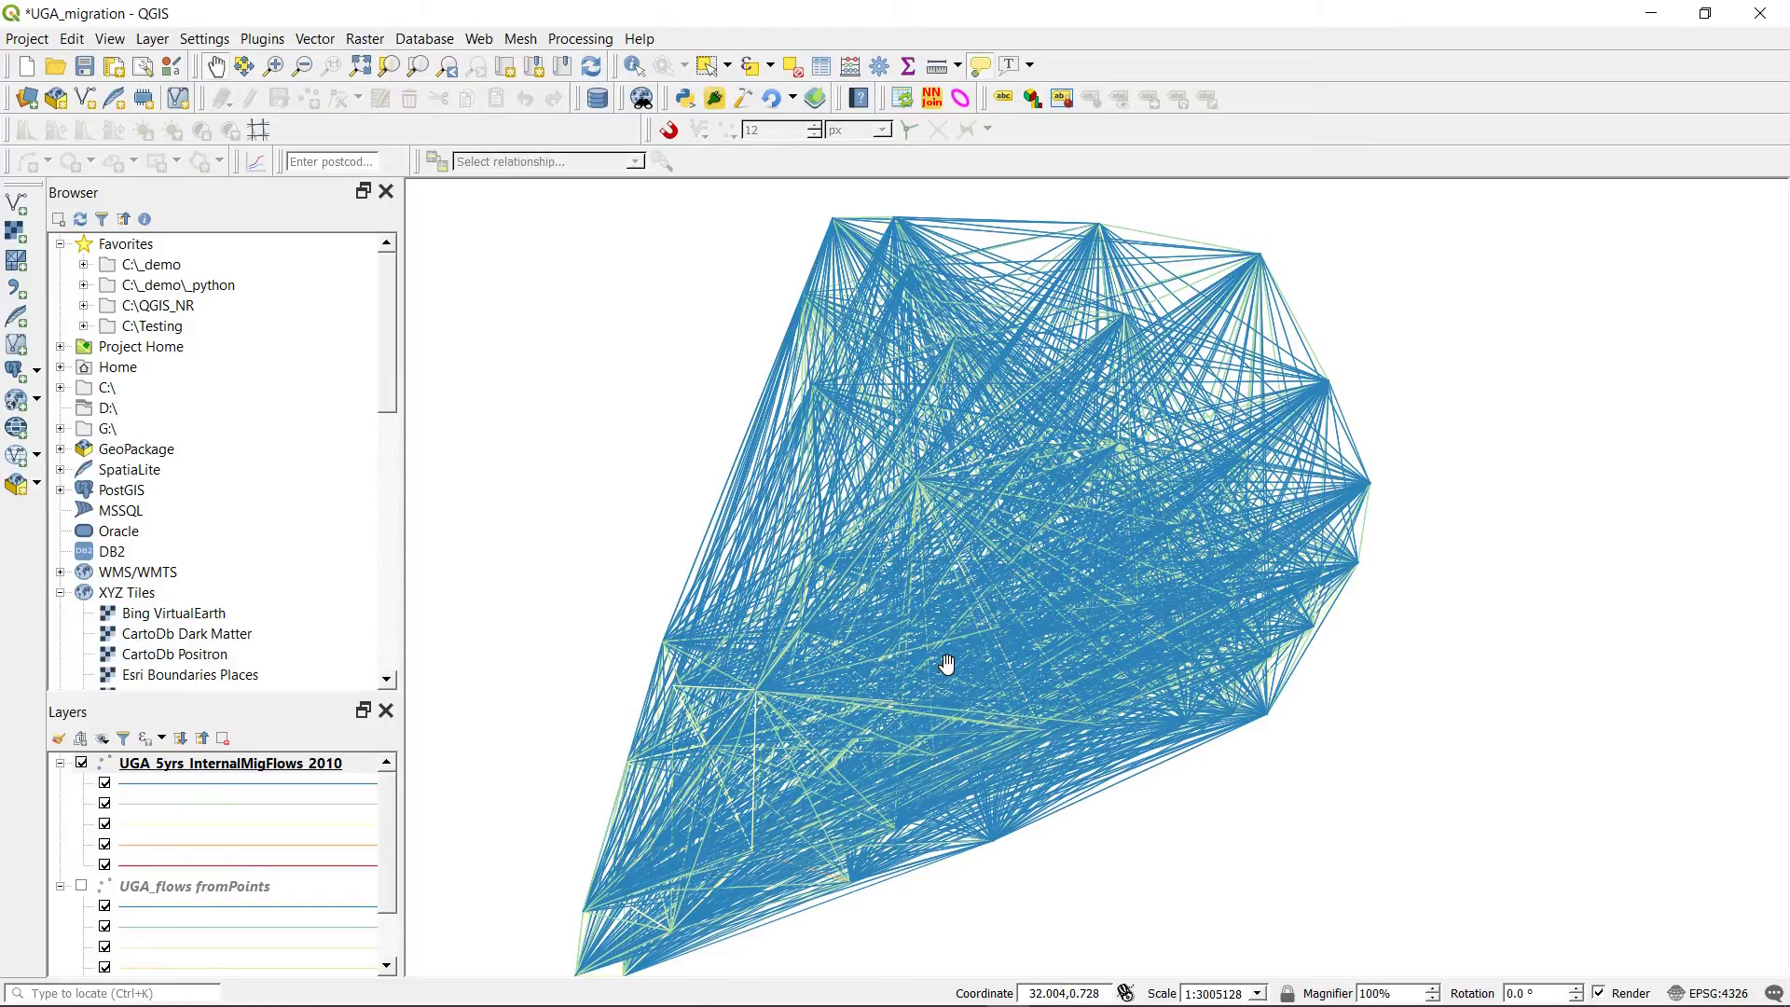
left_click_drag(877, 211, 874, 325)
left_click_drag(956, 674, 776, 789)
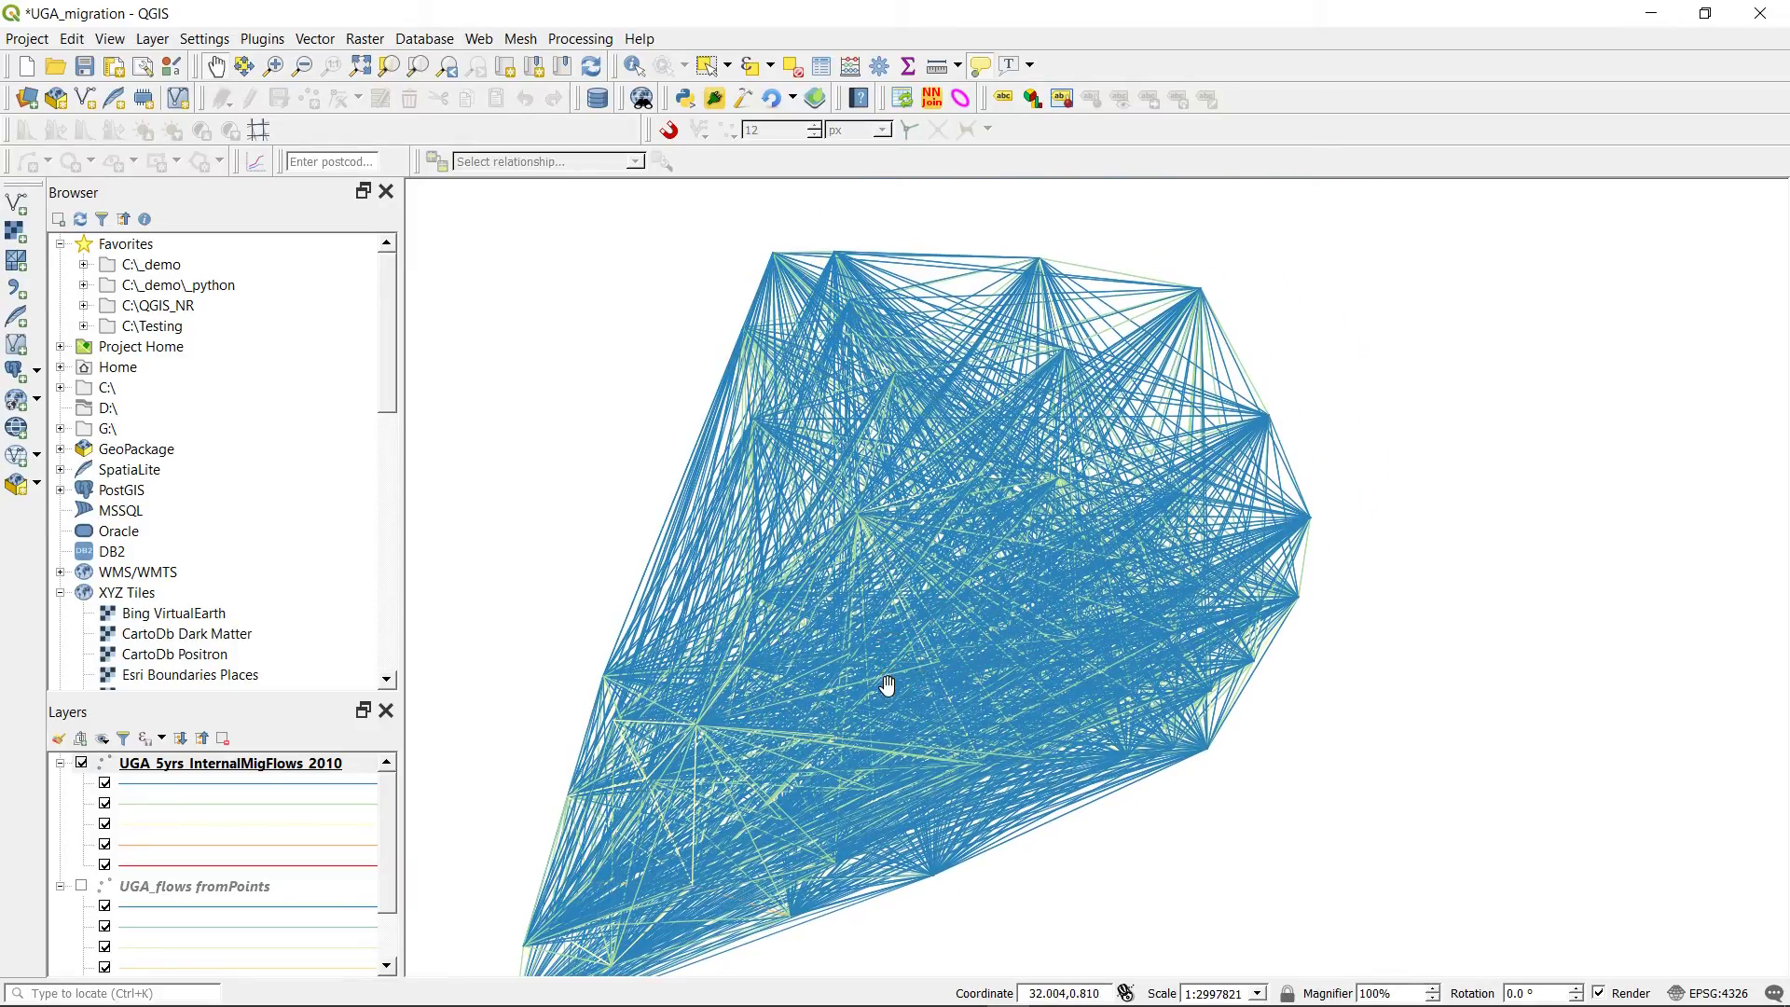